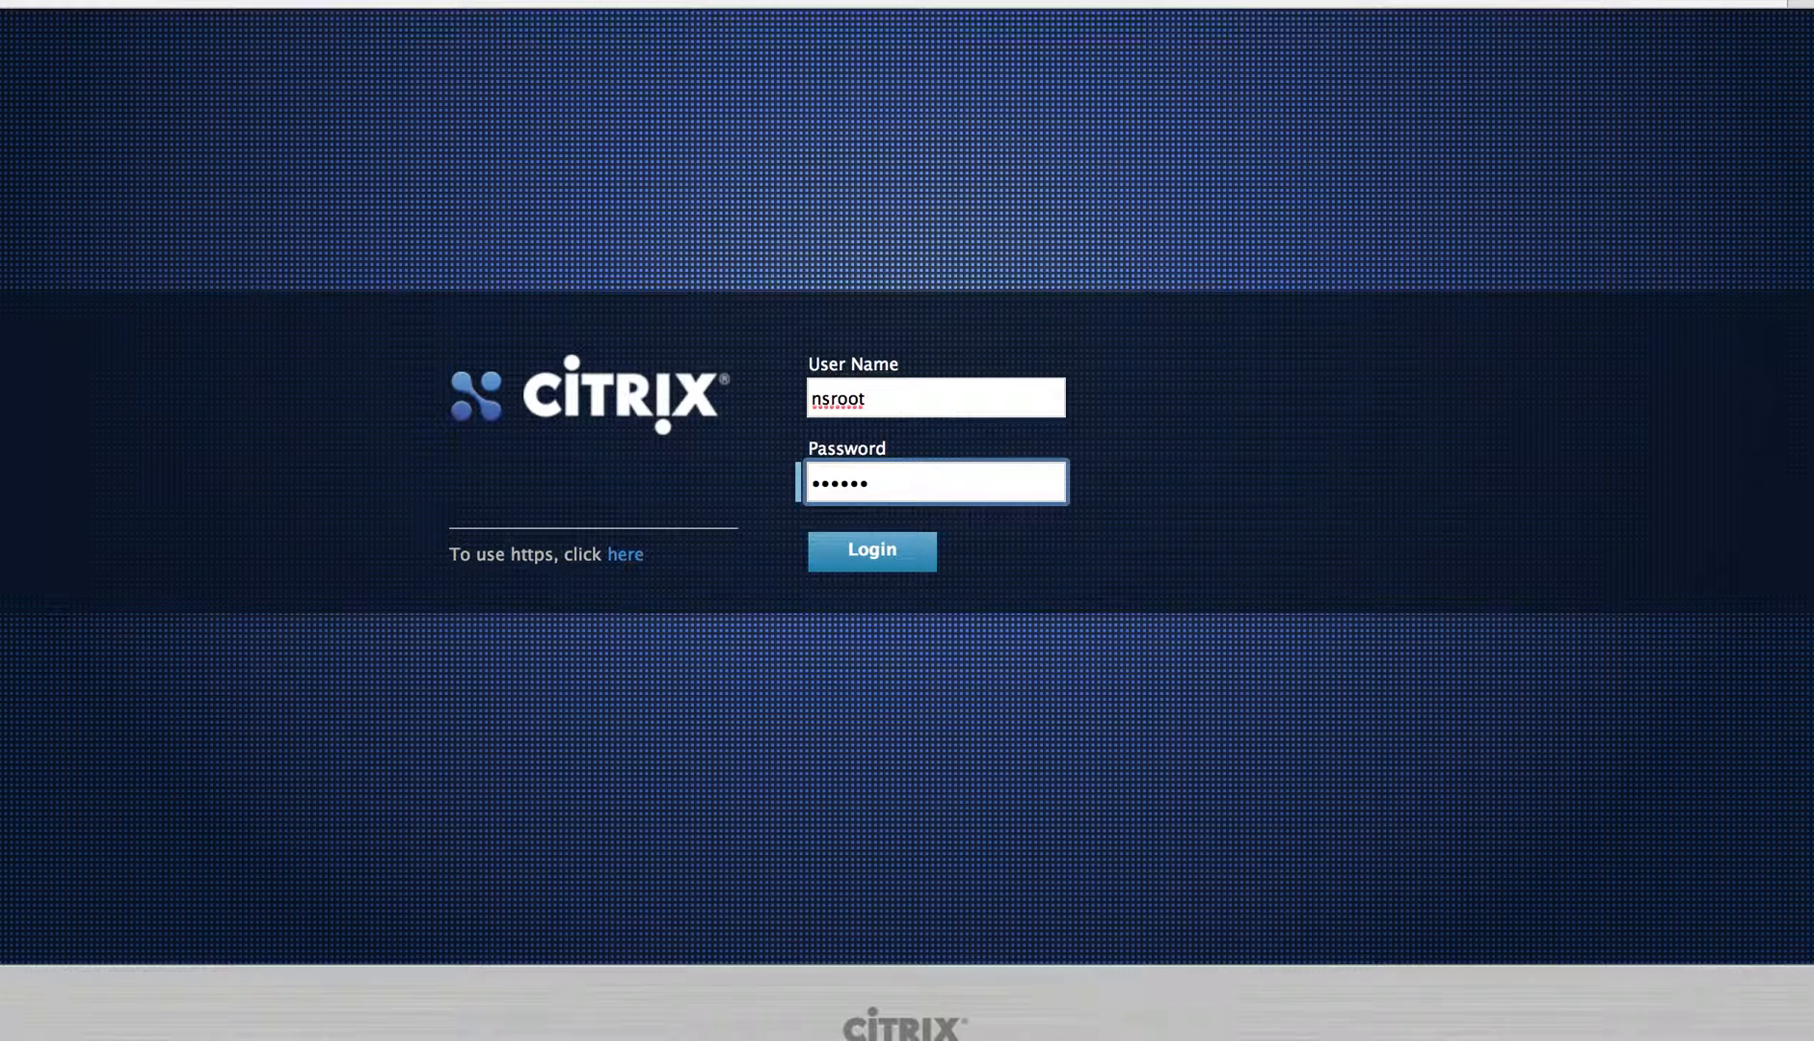
Step: Sign in as nsroot and check the appliance version from the Info menu
{"action": "left_click", "coordinate": [841, 564]}
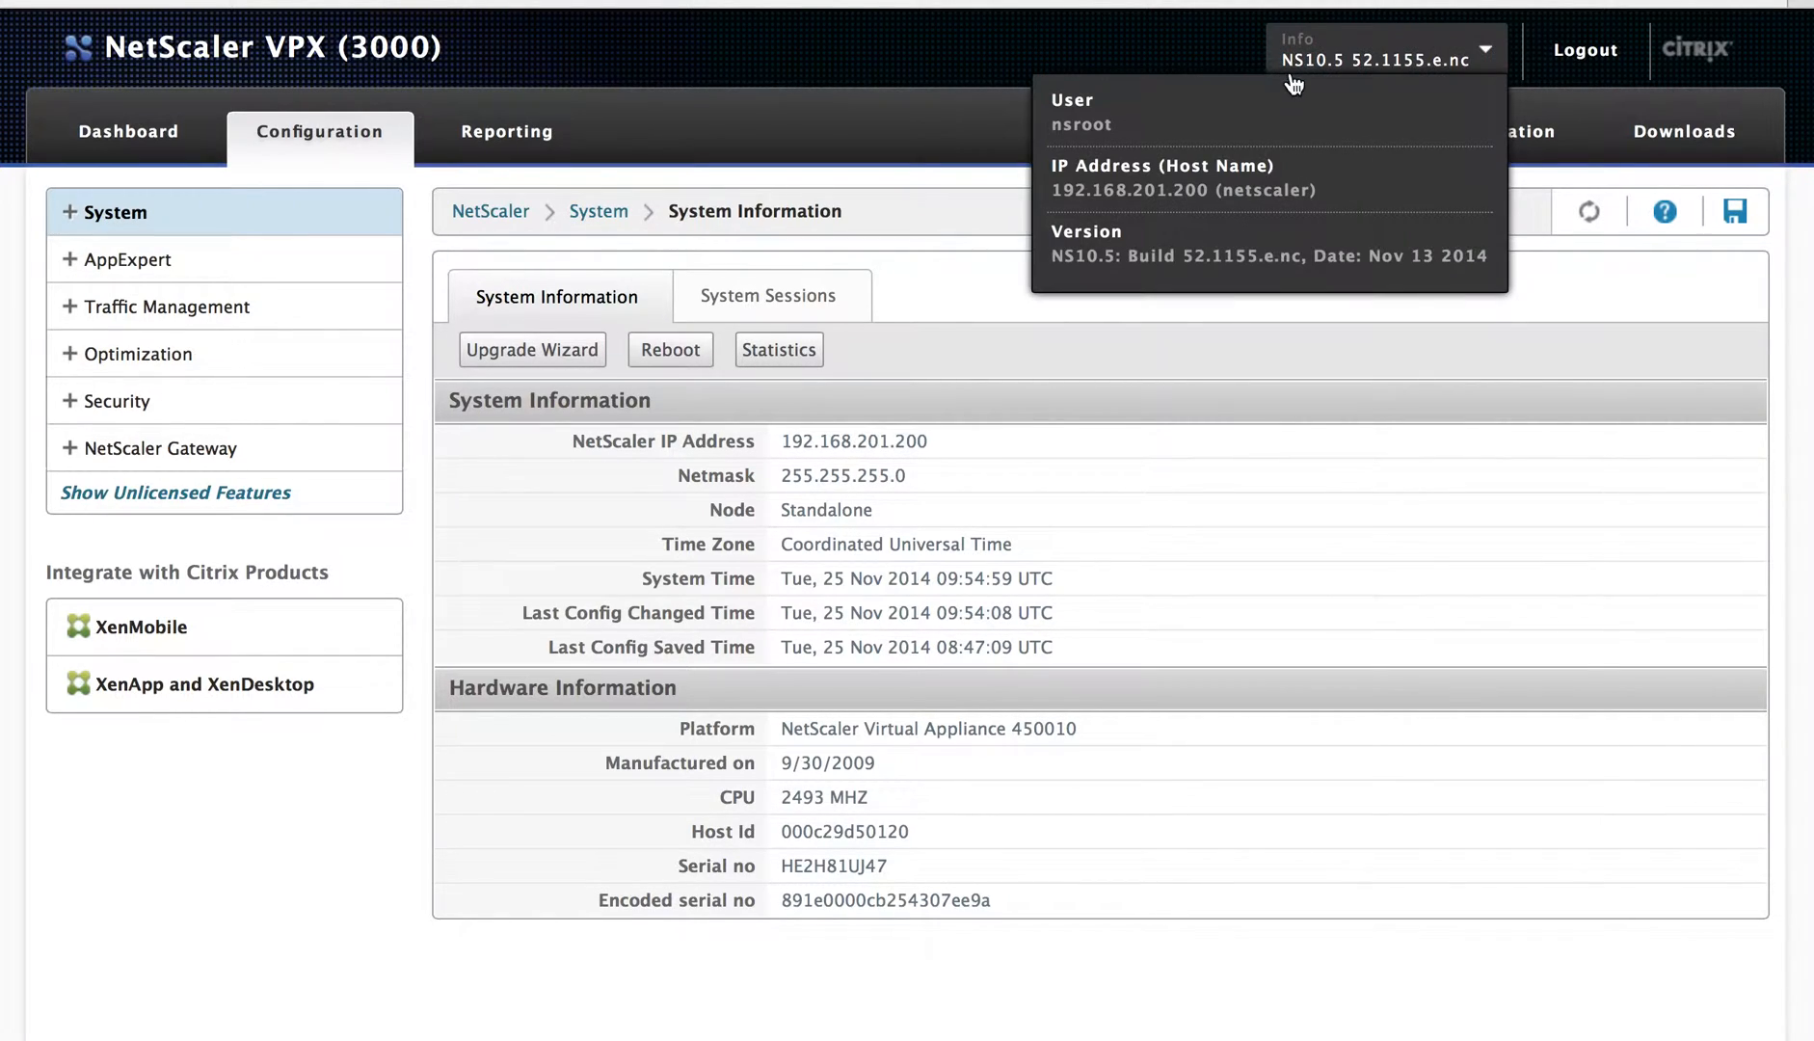
{"action": "mouse_move", "coordinate": [1334, 87]}
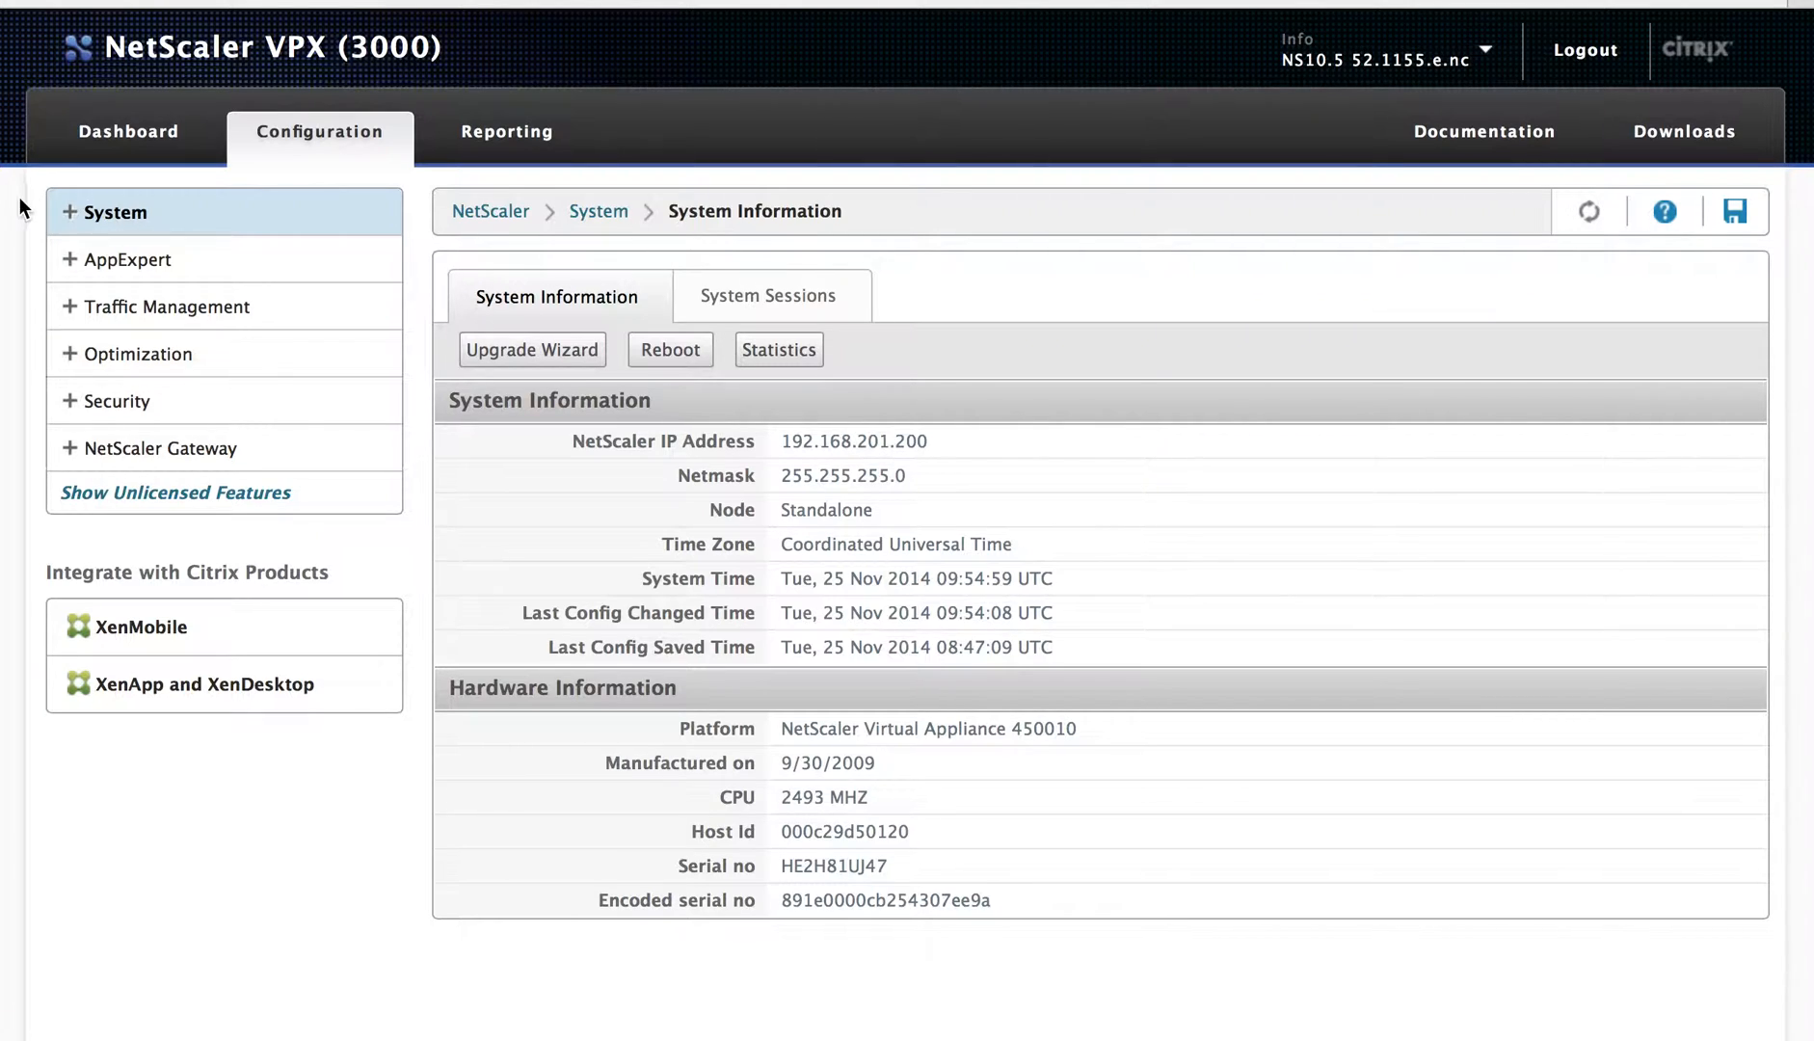
Step: Go to System > Partition Administration > Partitions and start configuring a new partition
{"action": "left_click", "coordinate": [68, 211]}
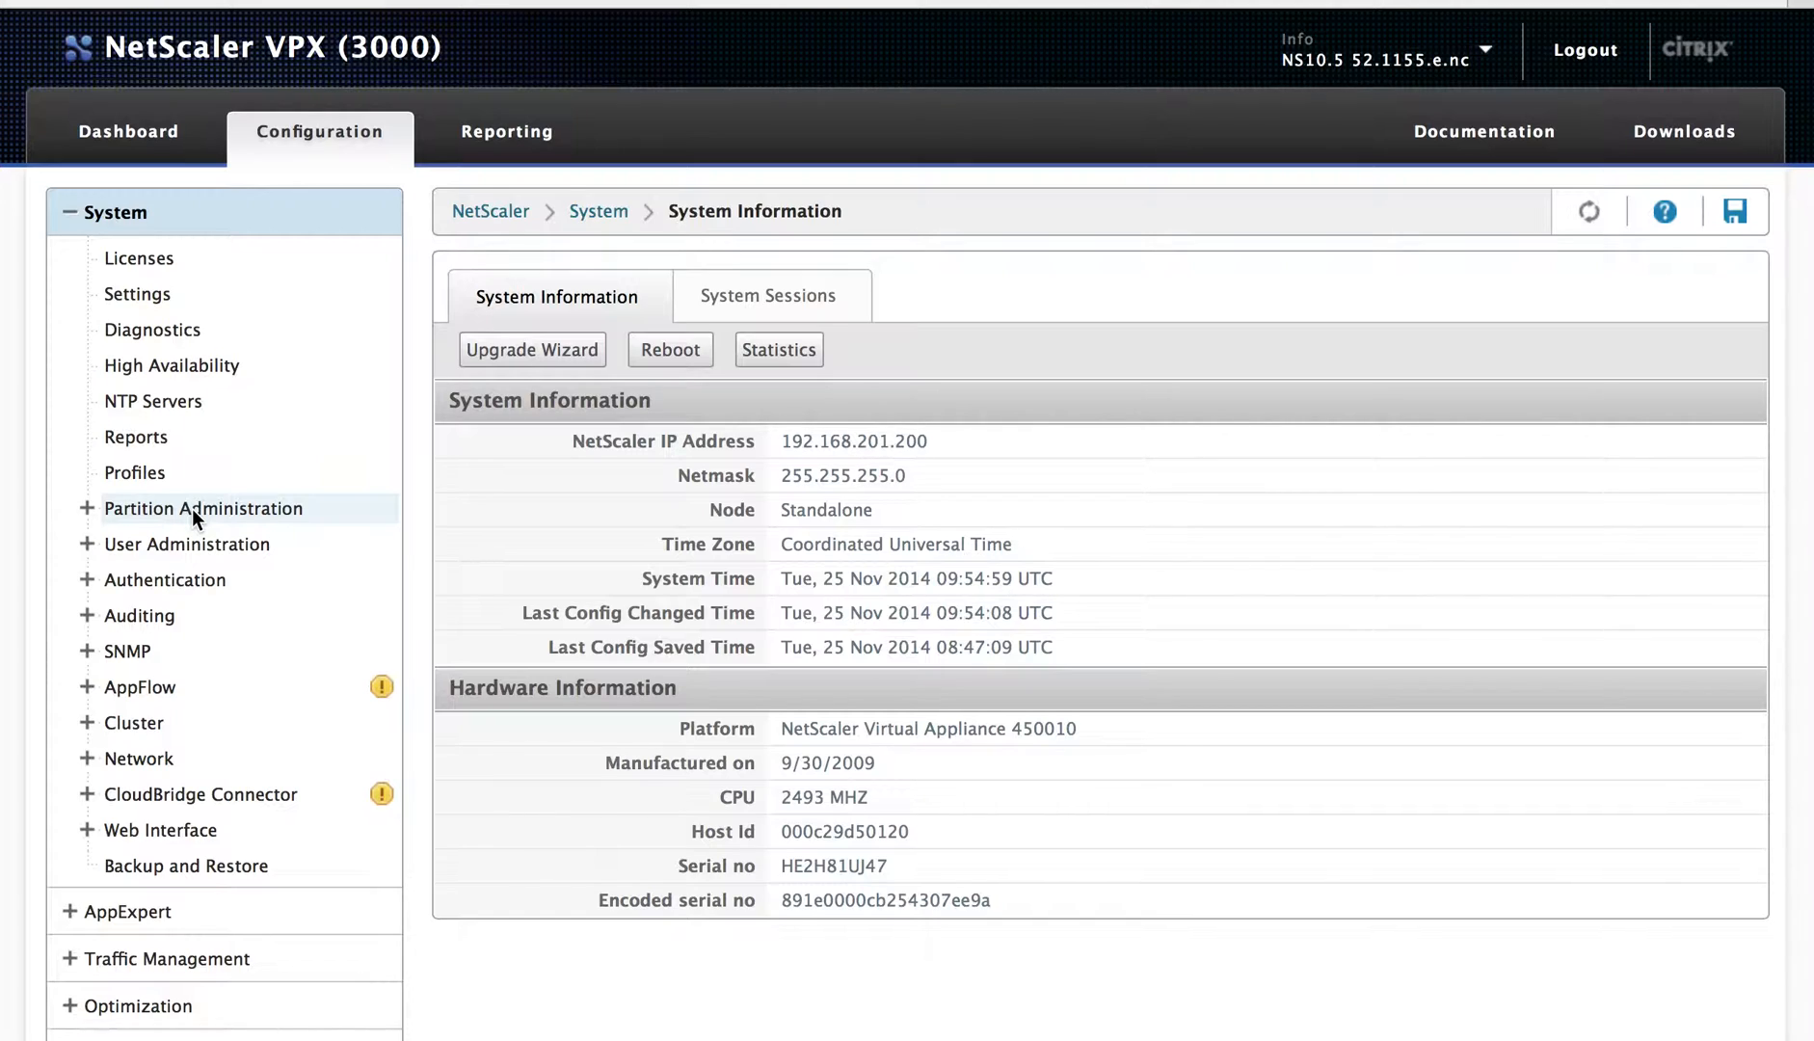
{"action": "left_click", "coordinate": [191, 507]}
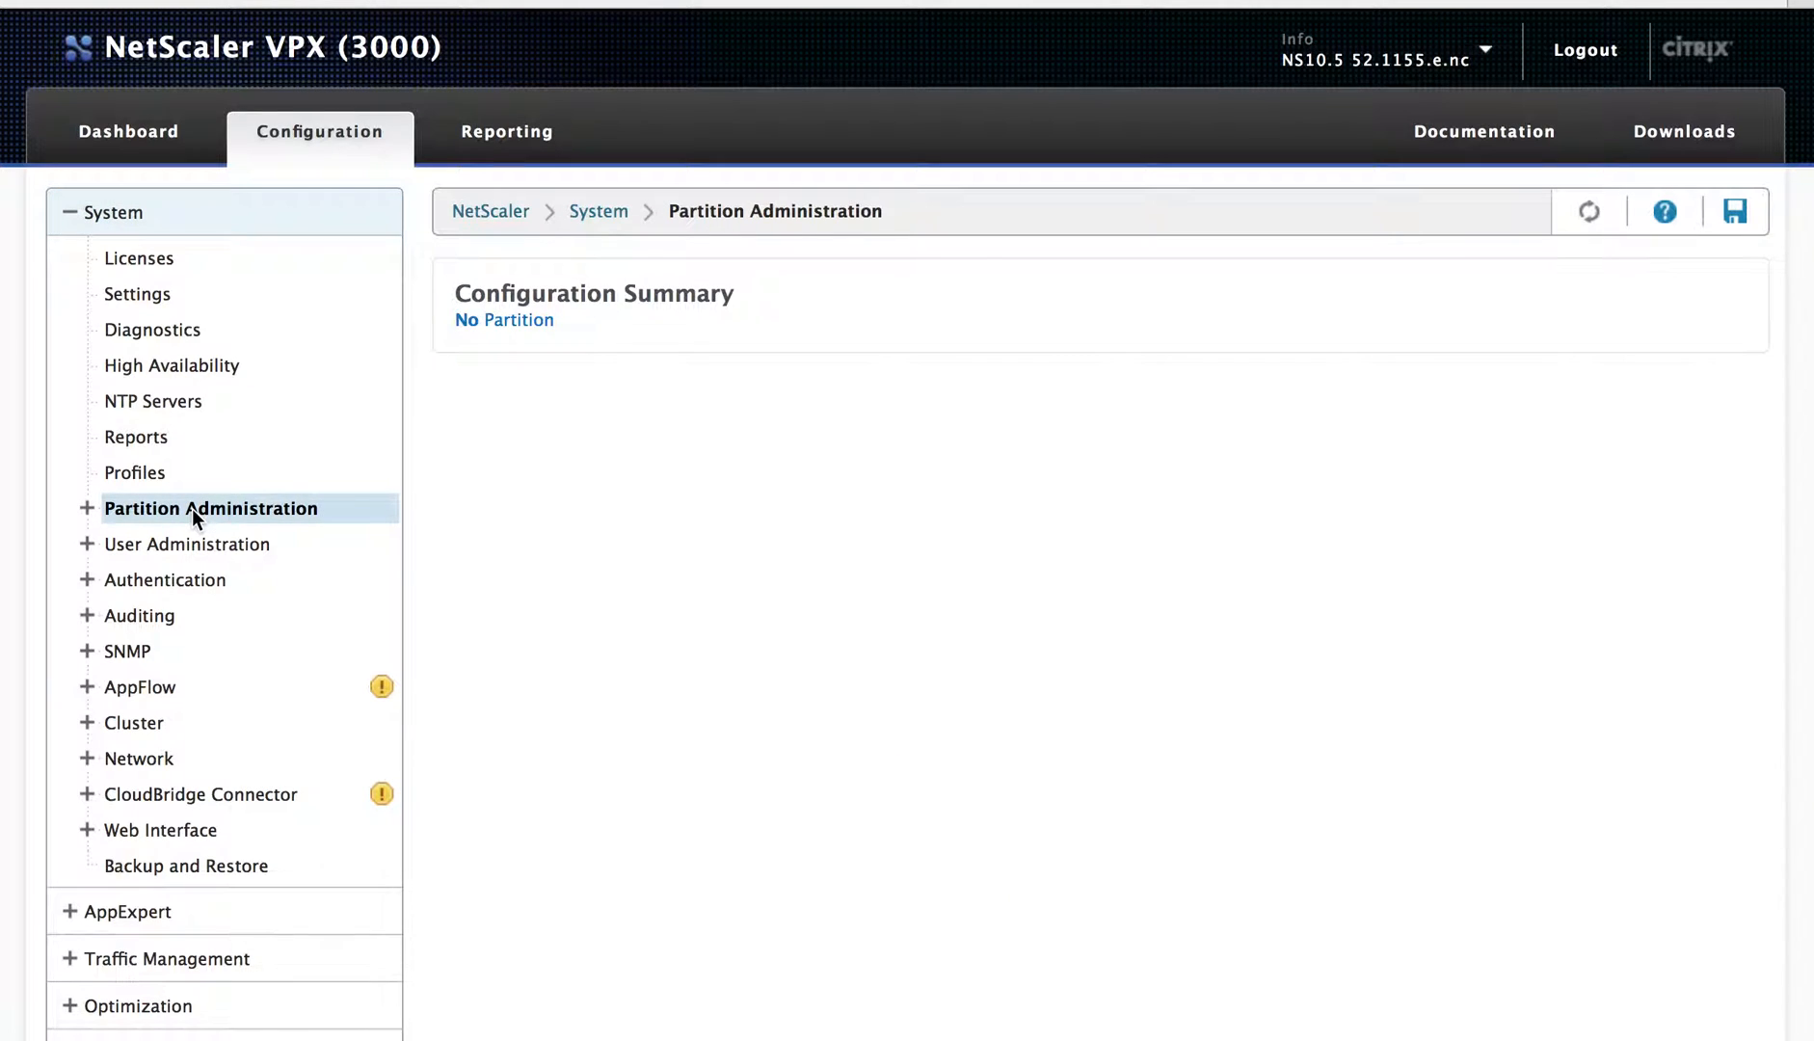
{"action": "left_click", "coordinate": [87, 507]}
{"action": "left_click", "coordinate": [151, 545]}
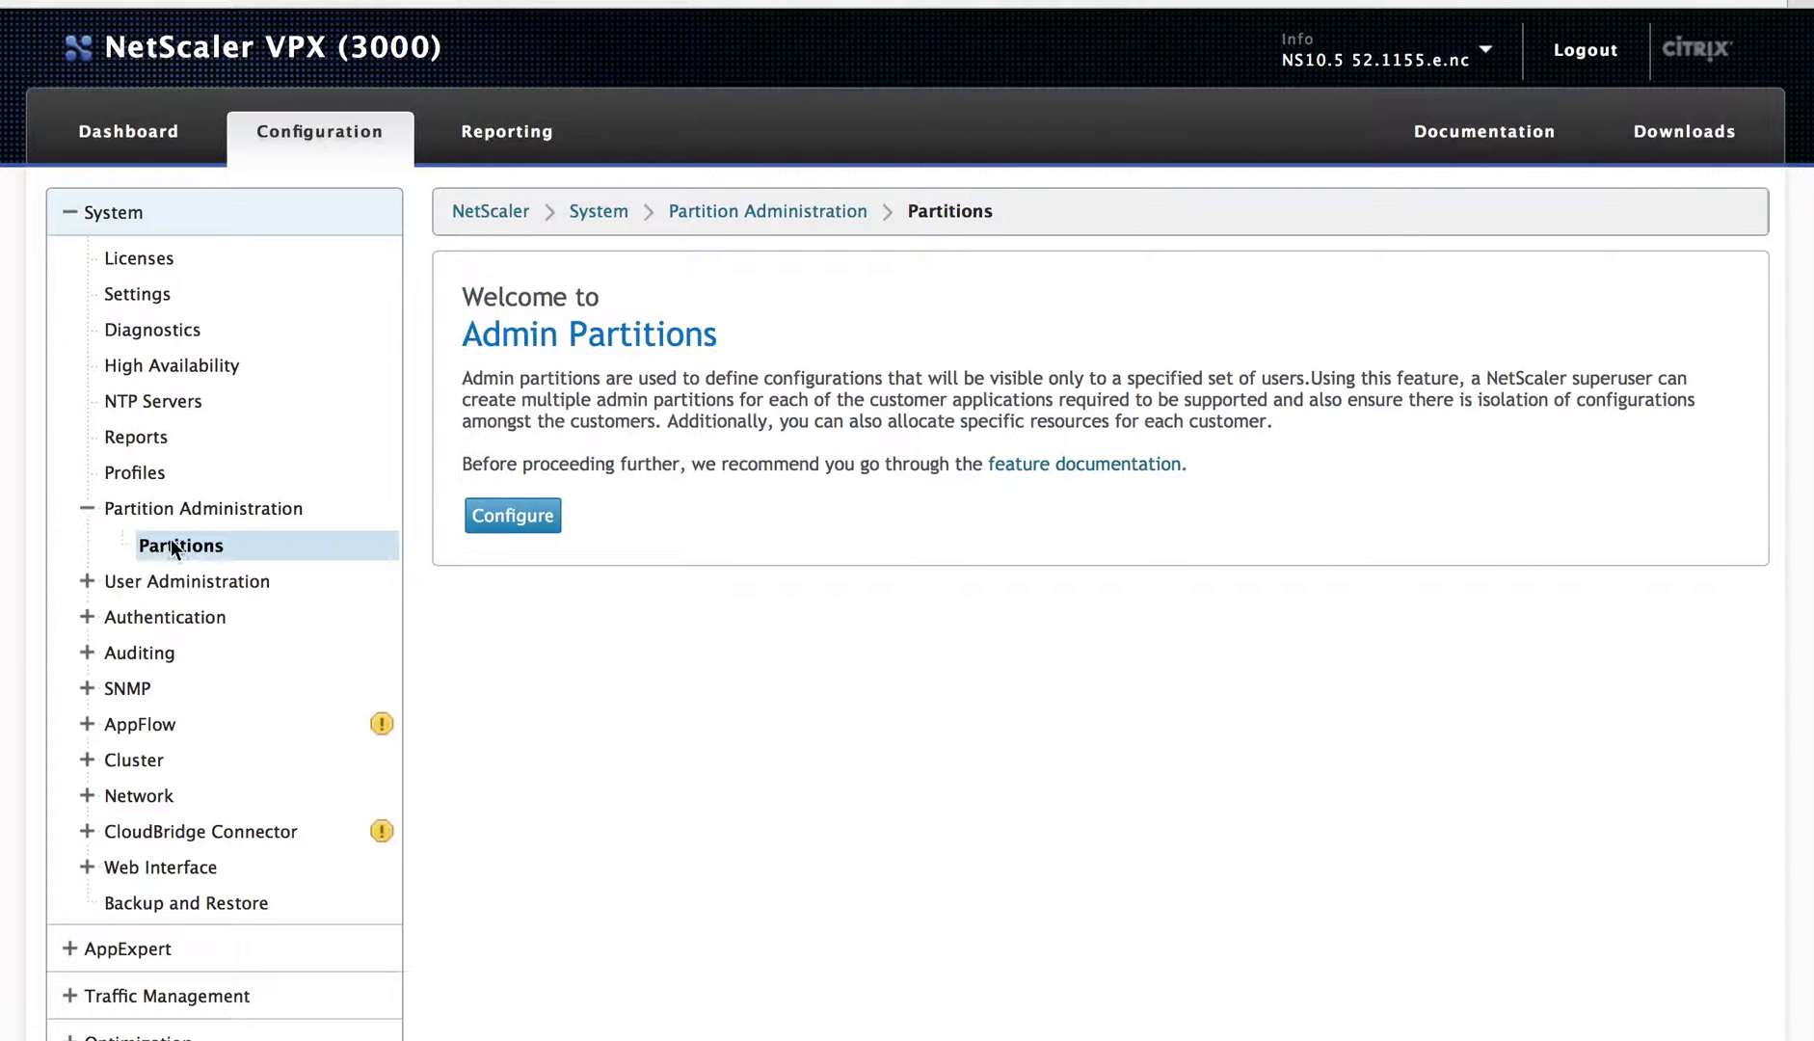
{"action": "left_click", "coordinate": [512, 516]}
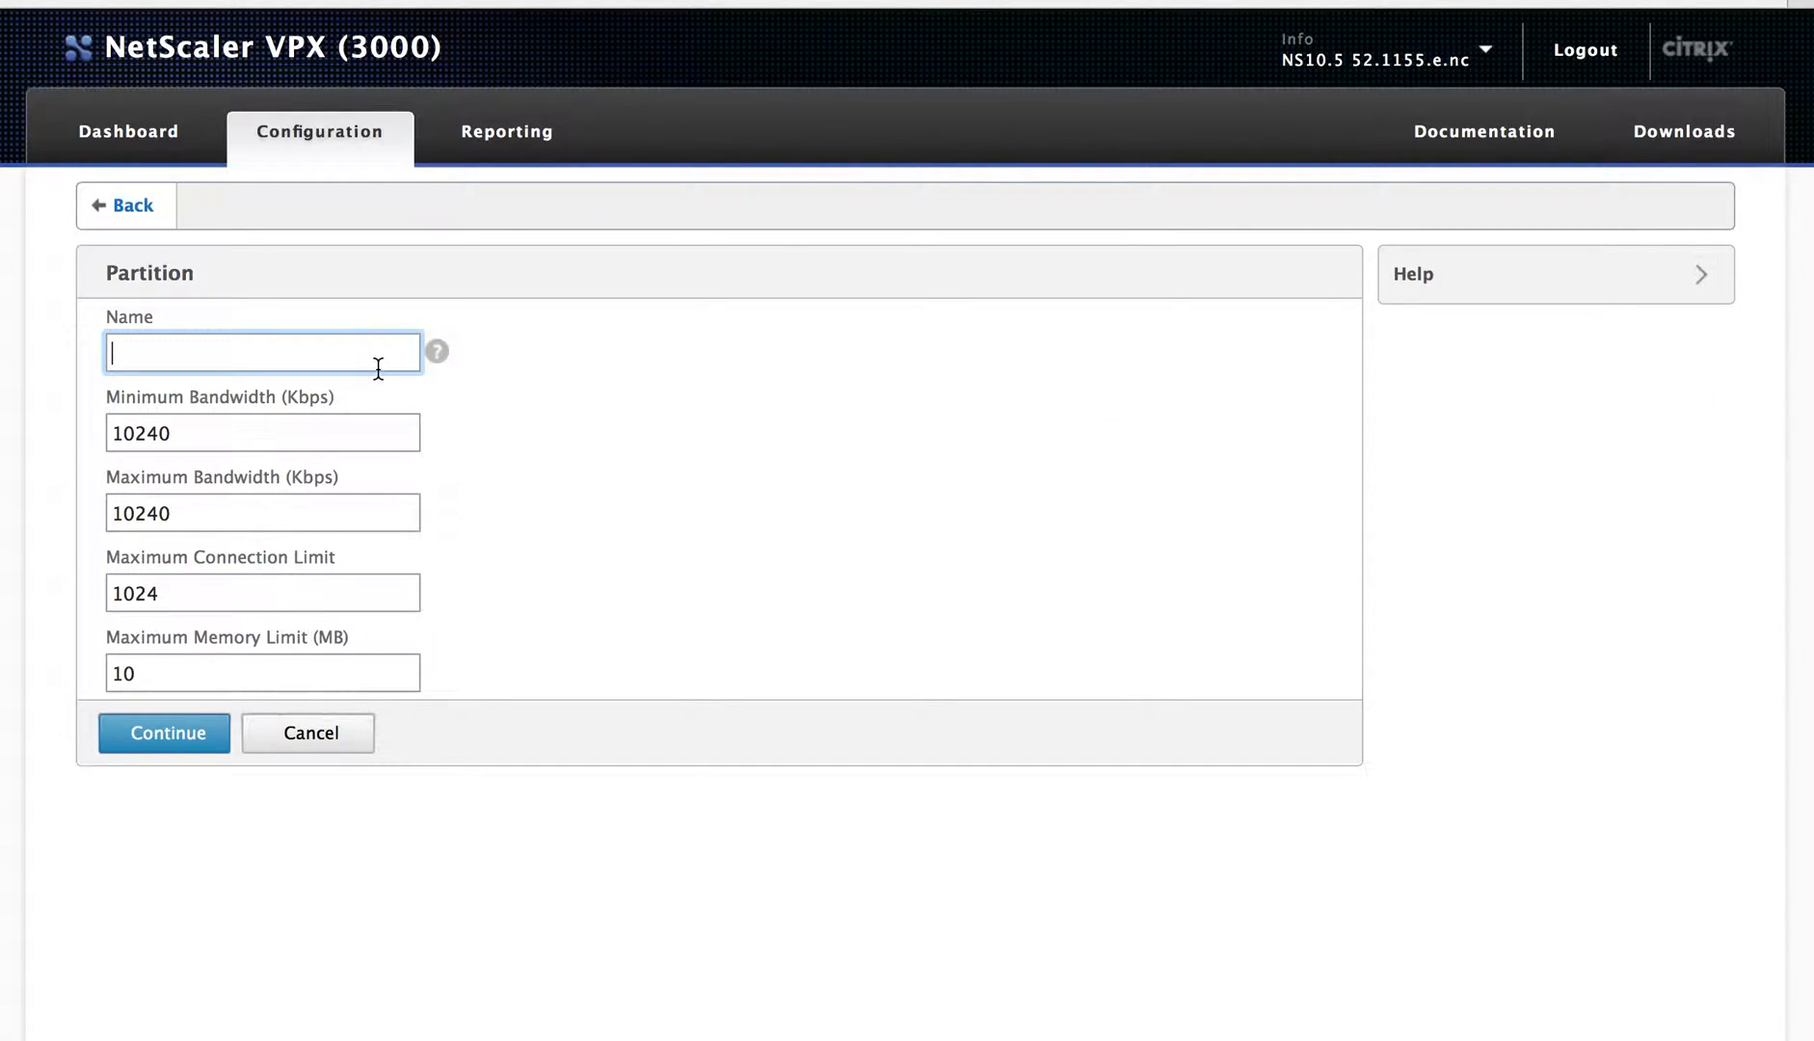
Step: Name the partition Partition01, keep the default limits, and continue
{"action": "type", "text": "Partition01"}
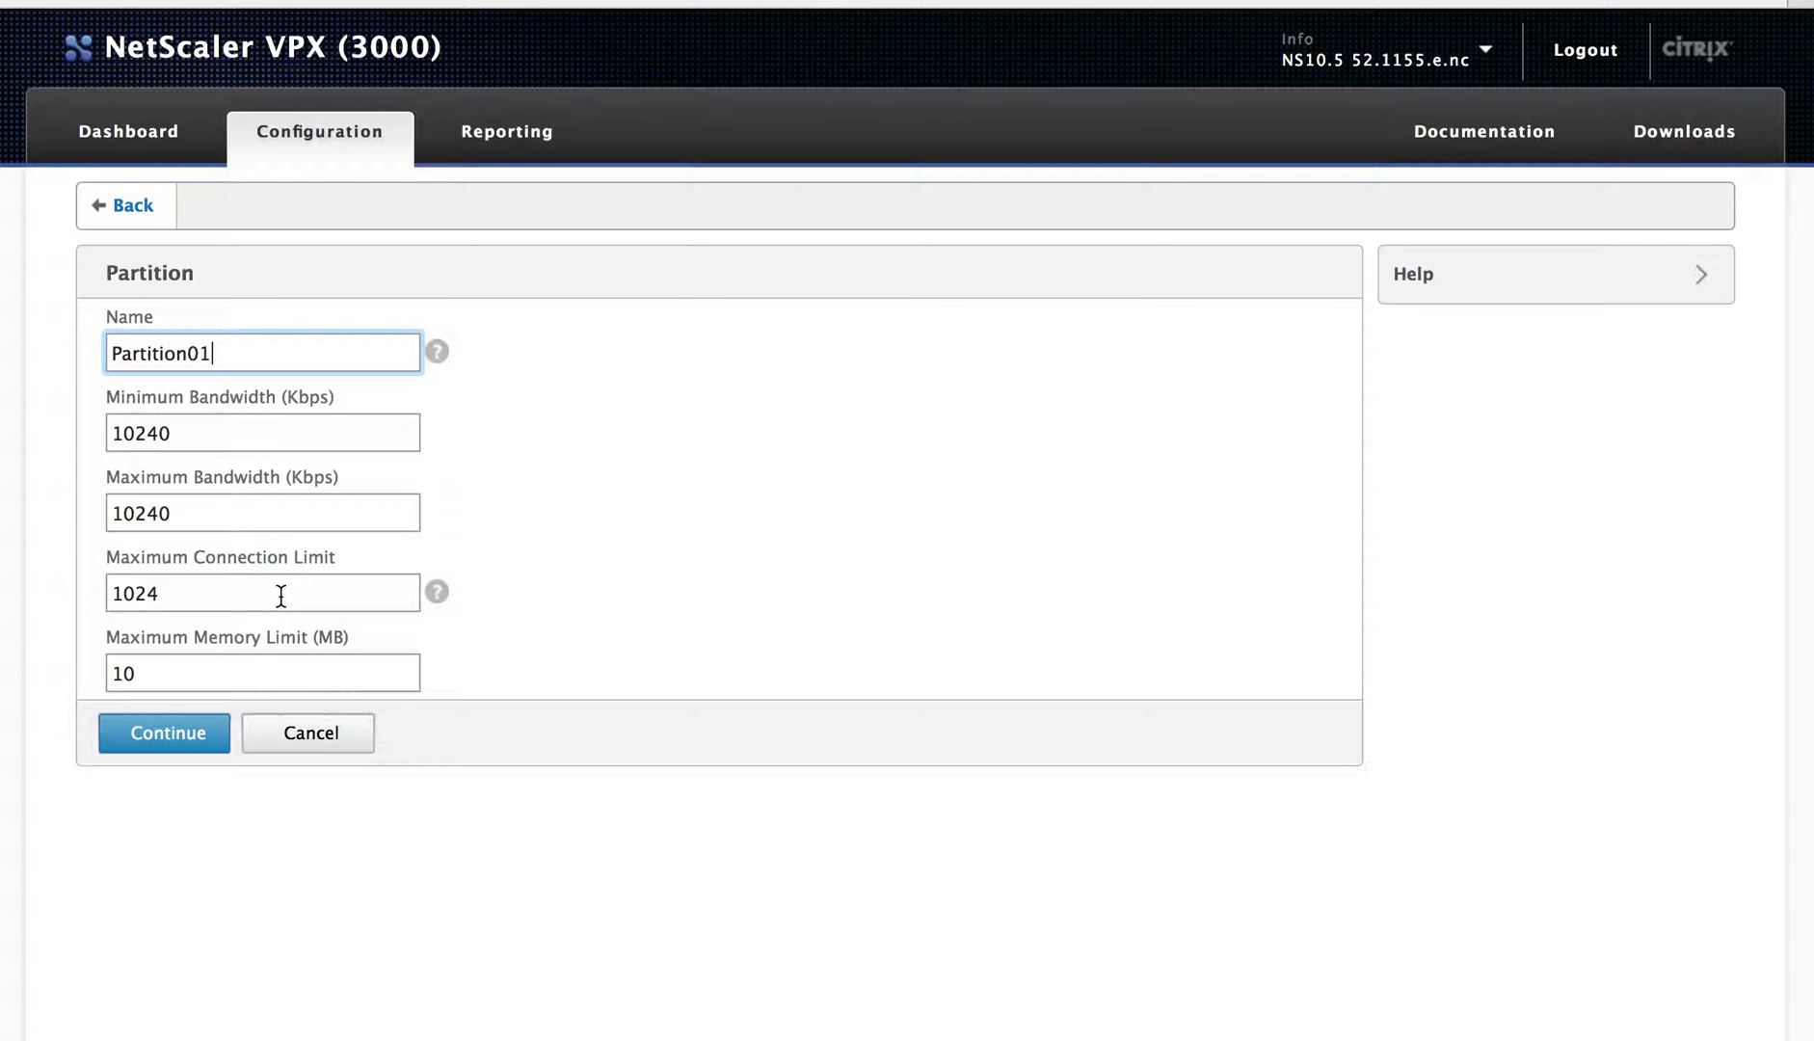
{"action": "left_click", "coordinate": [166, 733]}
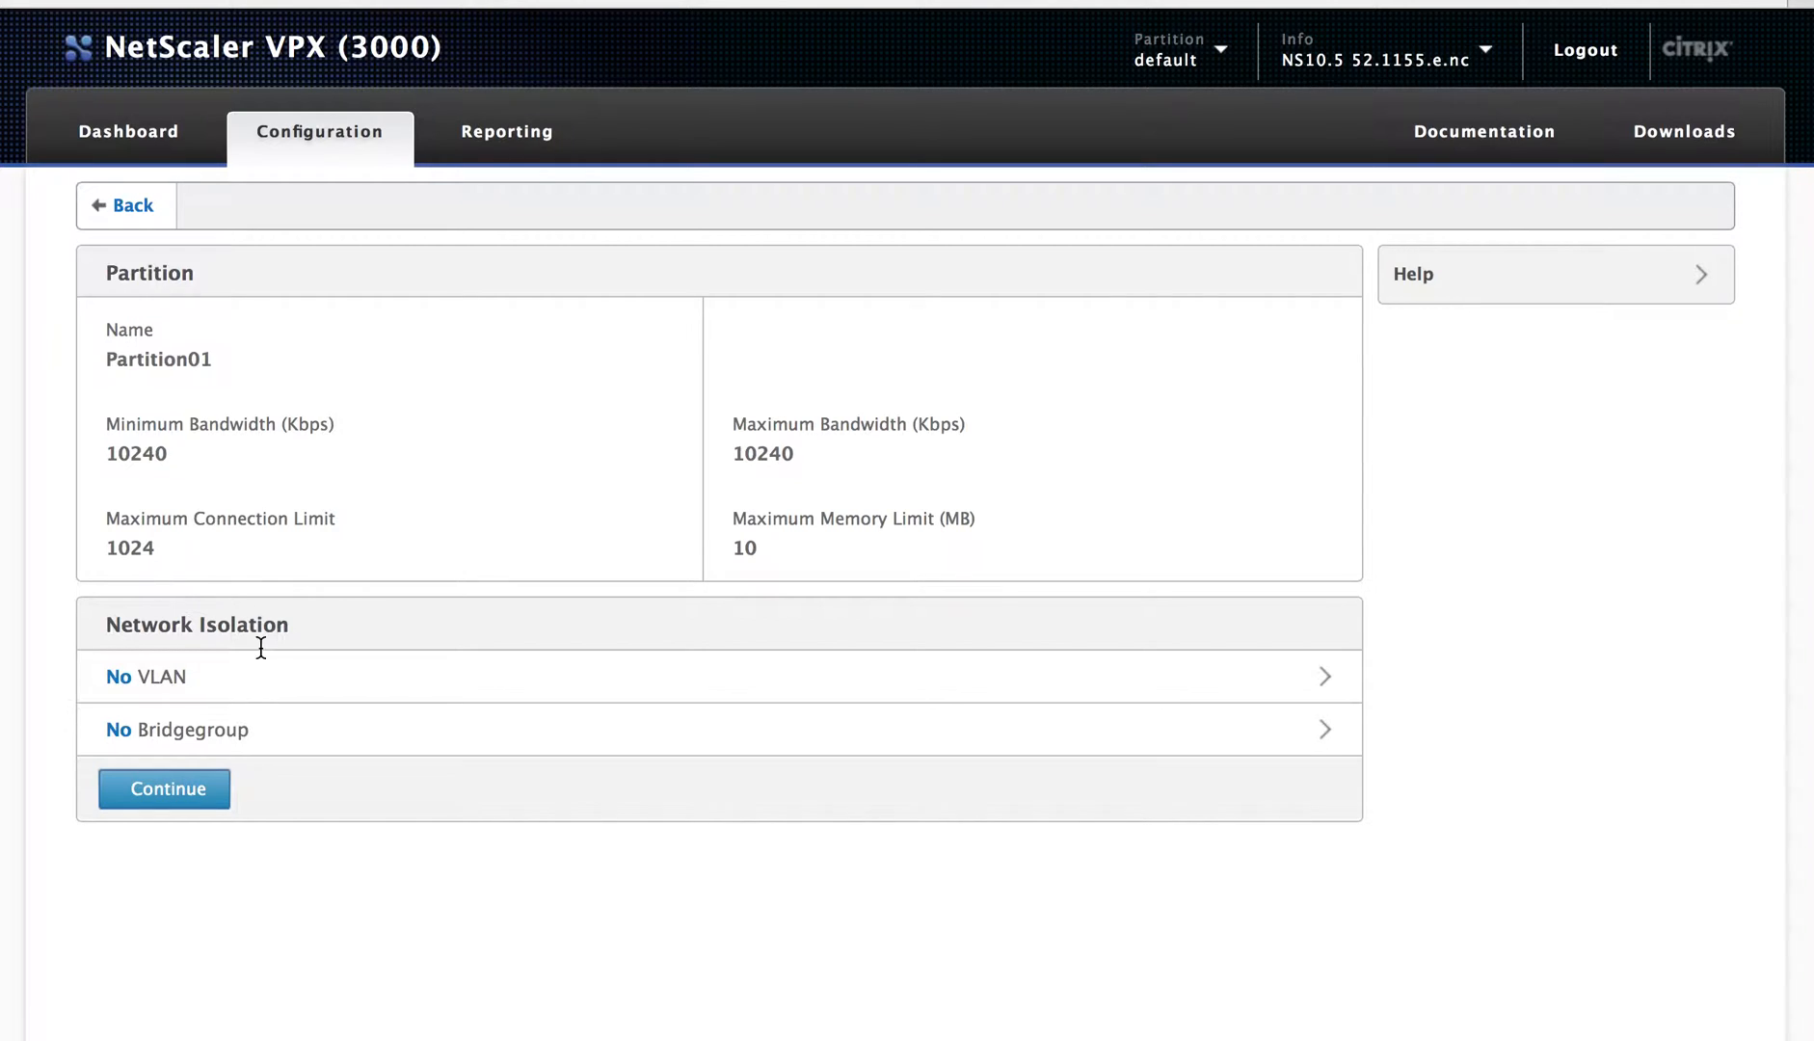
Step: From the partition's user binding, create system user user01 with its password
{"action": "left_click", "coordinate": [171, 785]}
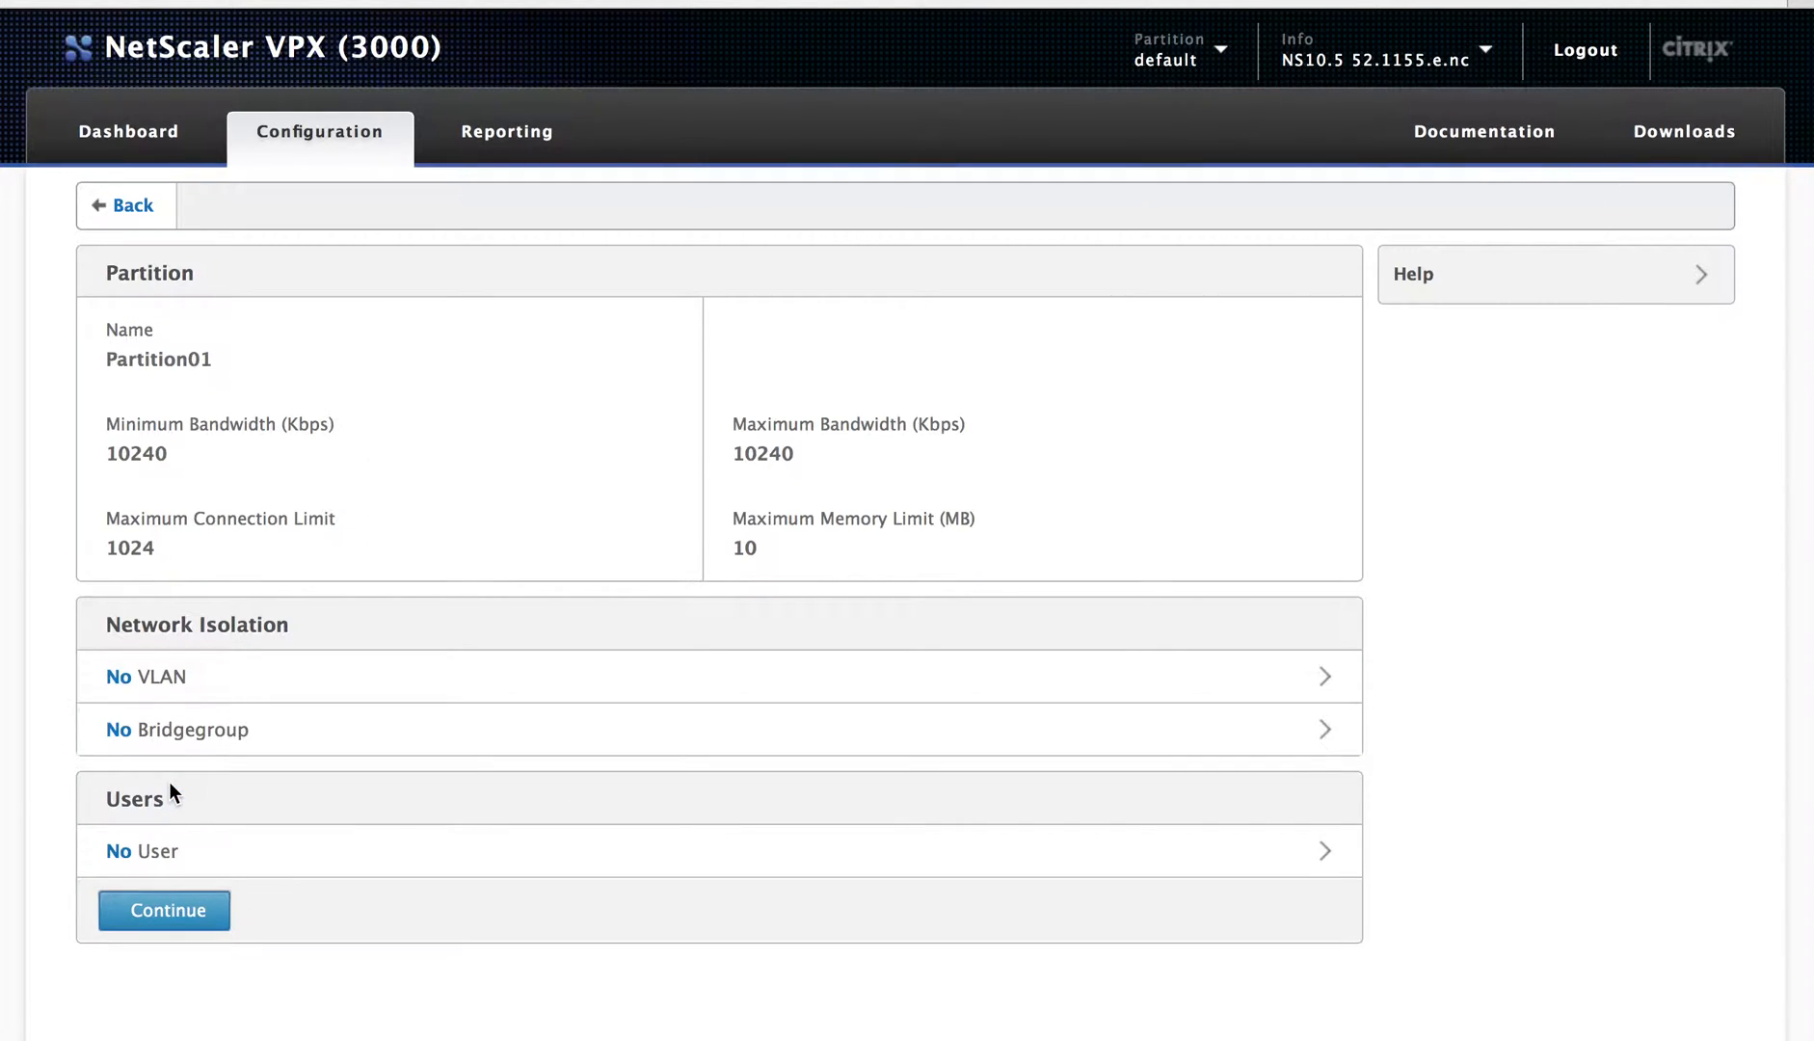
{"action": "left_click", "coordinate": [170, 850]}
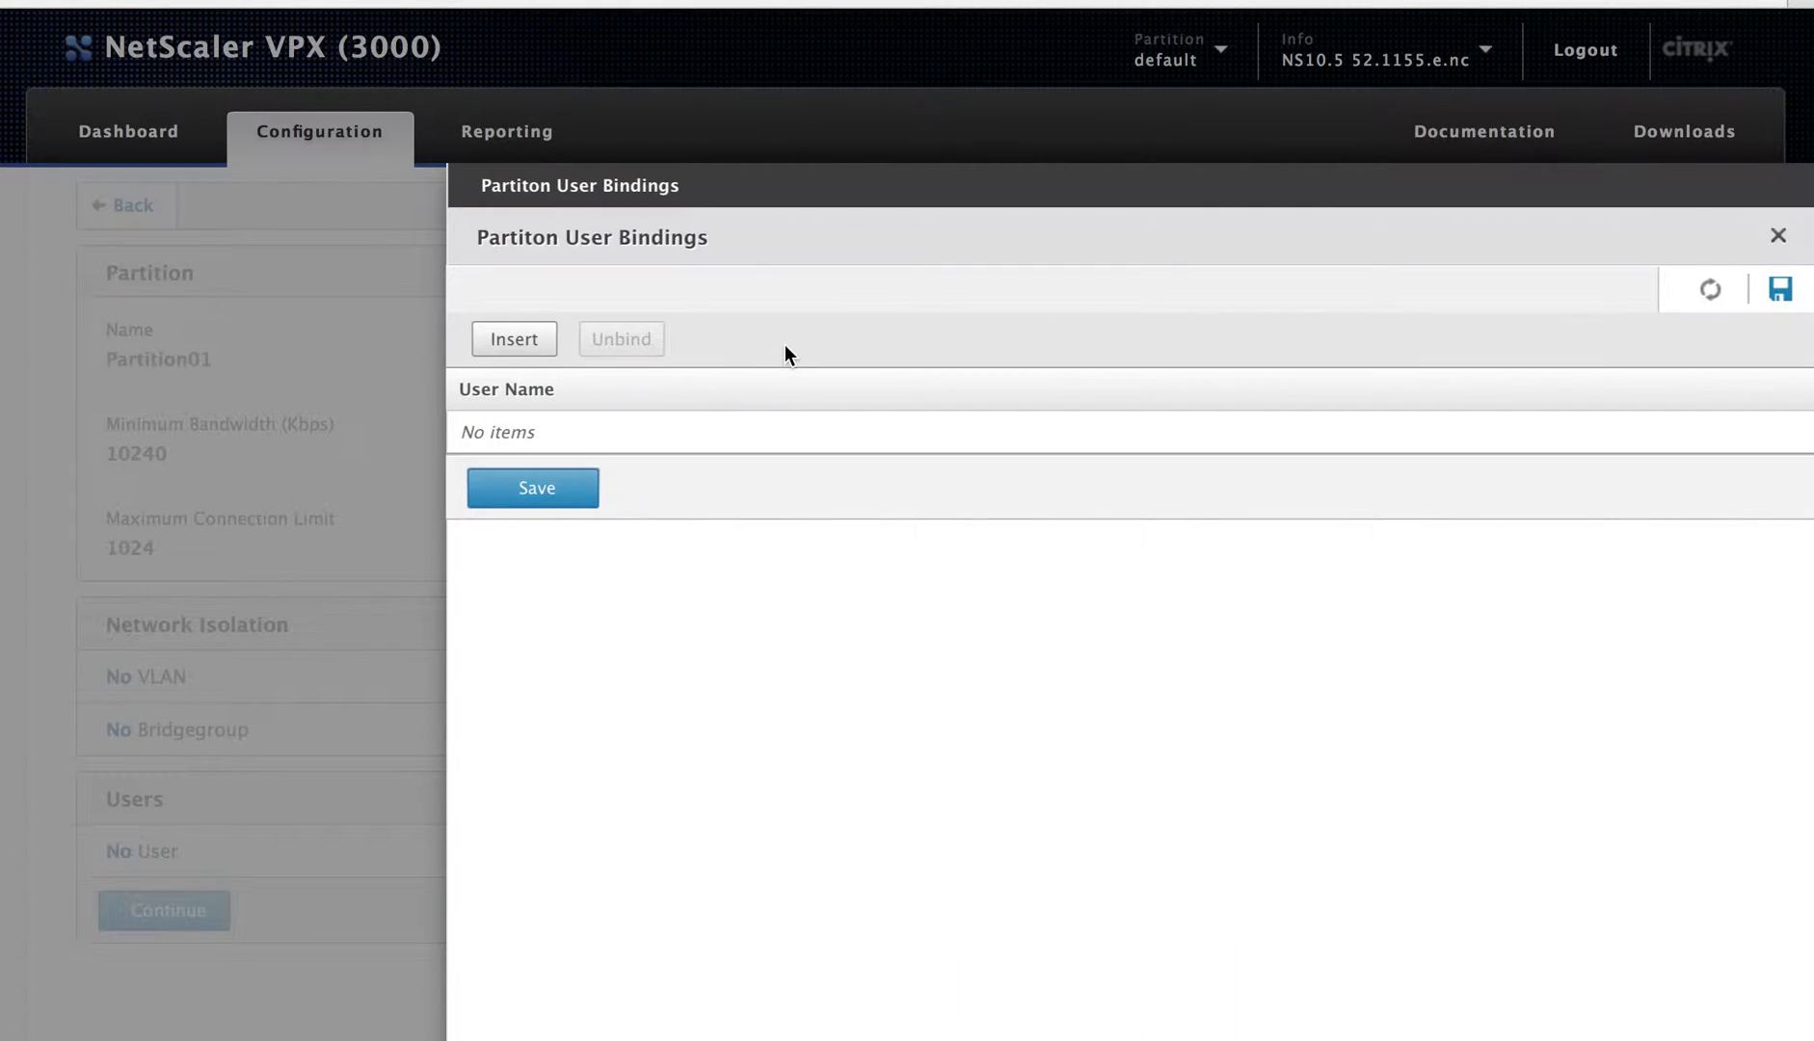
{"action": "left_click", "coordinate": [491, 348]}
{"action": "left_click", "coordinate": [516, 339]}
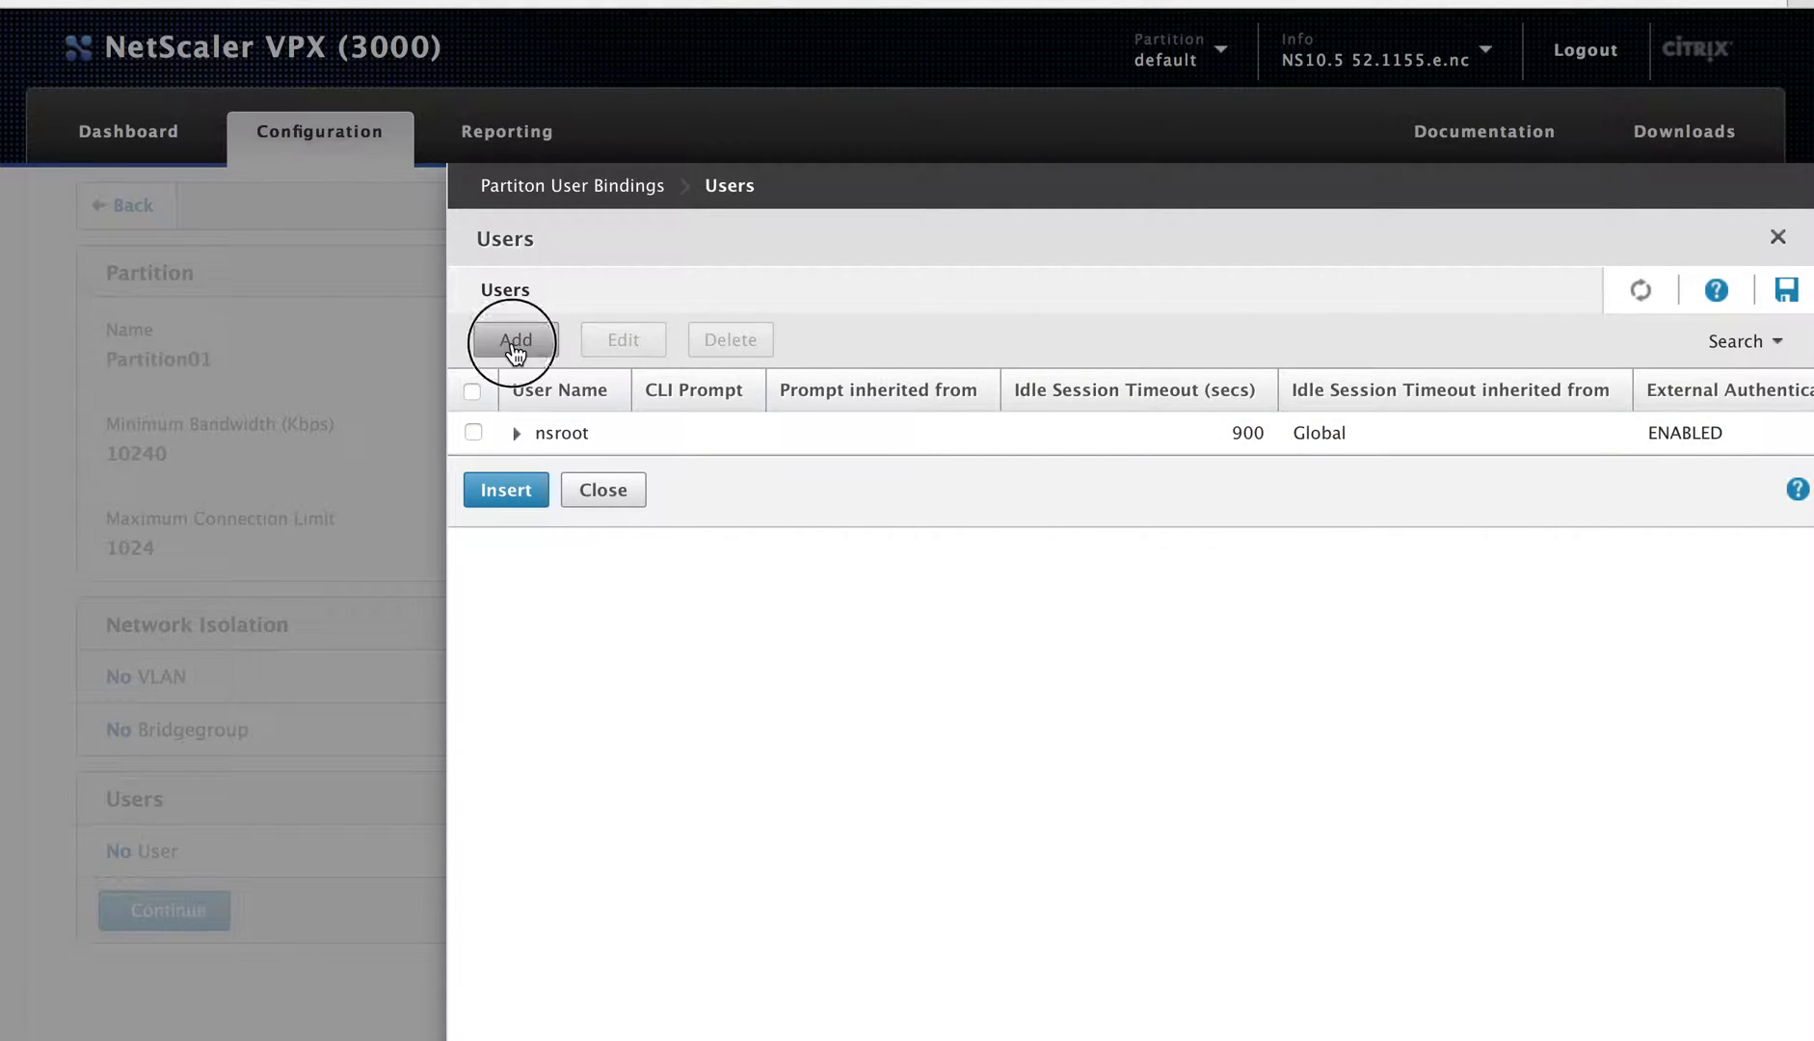
{"action": "type", "text": "user01"}
{"action": "key", "text": "Tab"}
{"action": "type", "text": "user01"}
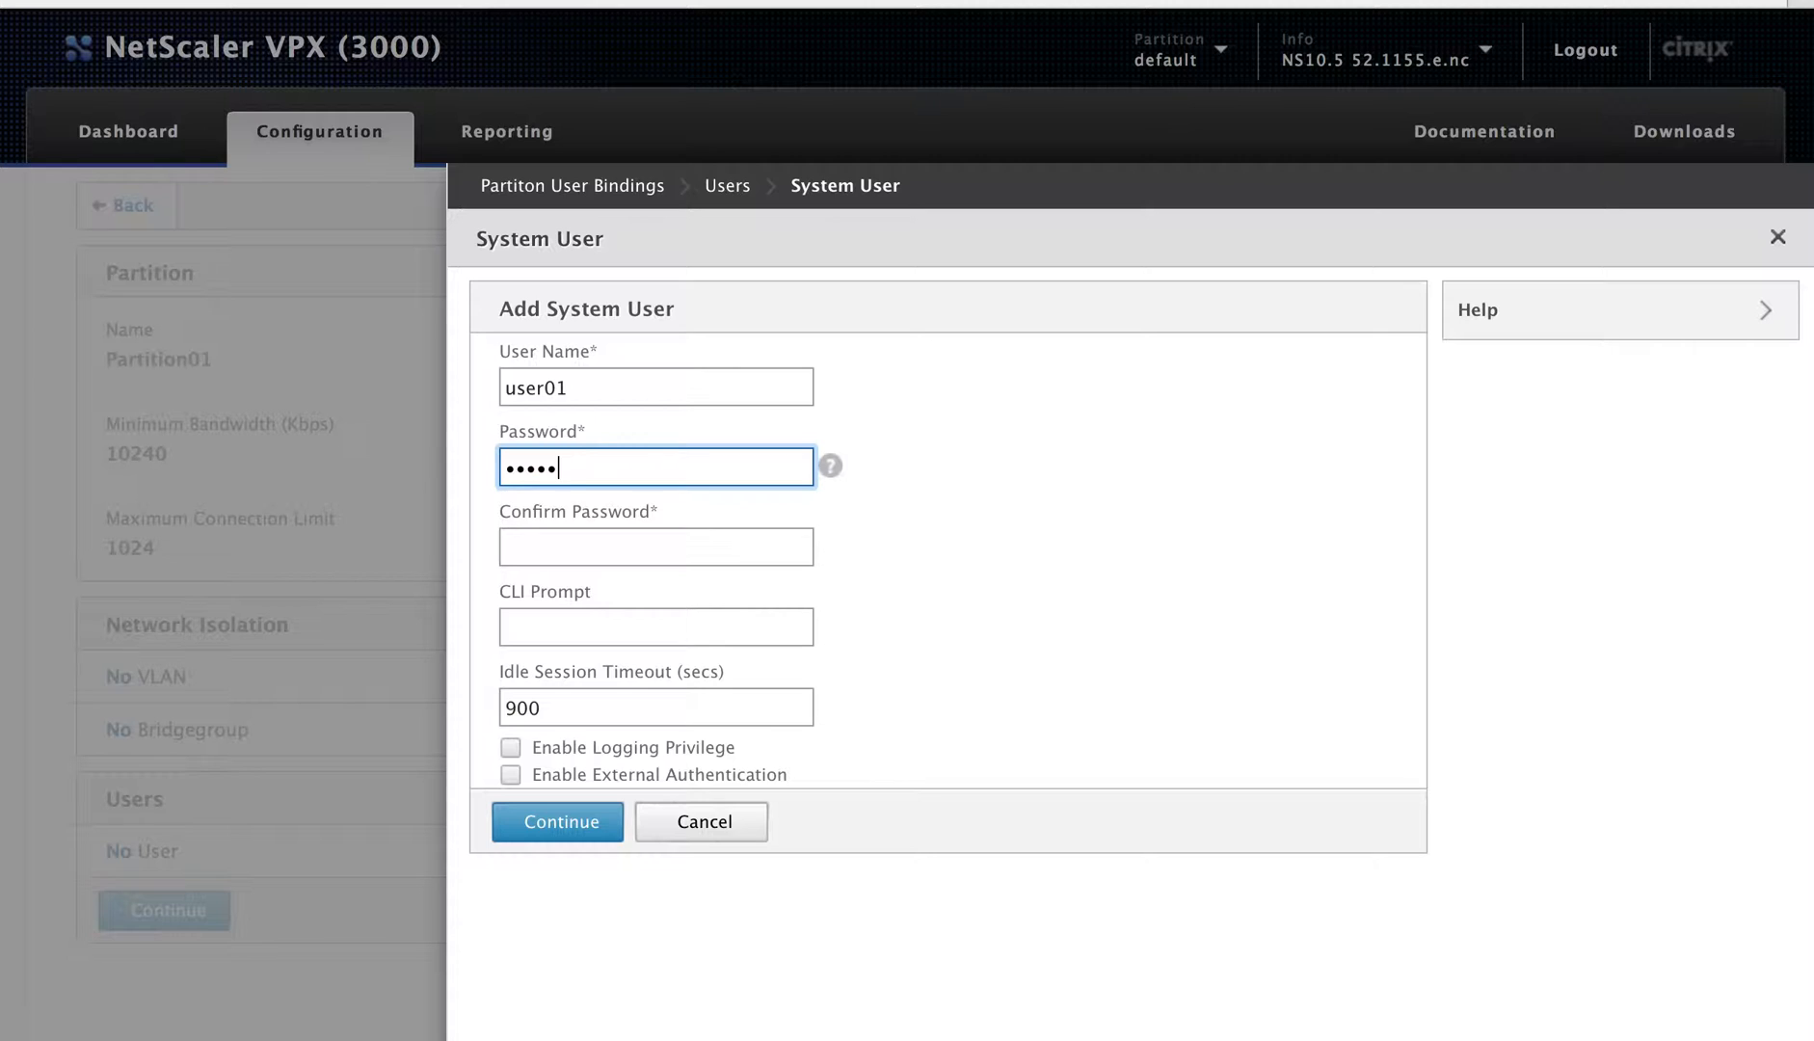
{"action": "key", "text": "Tab"}
{"action": "type", "text": "user01"}
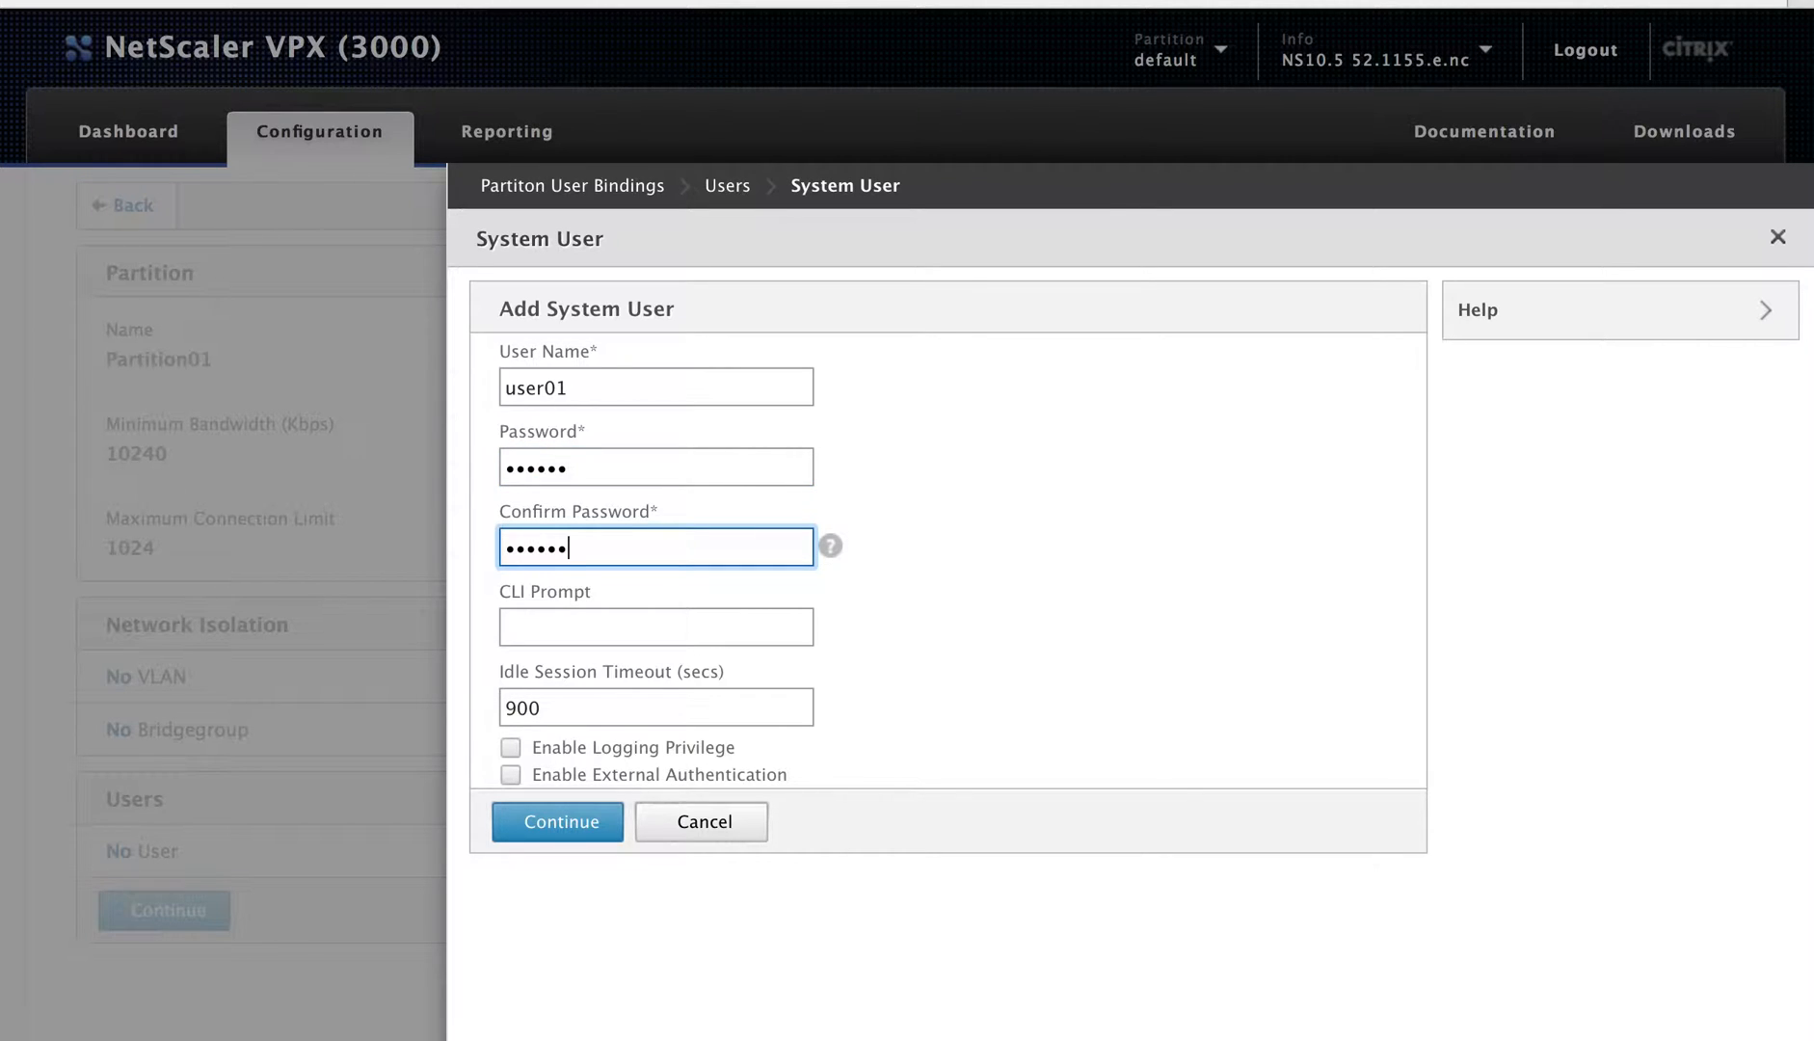
{"action": "key", "text": "Tab"}
{"action": "left_click", "coordinate": [545, 818]}
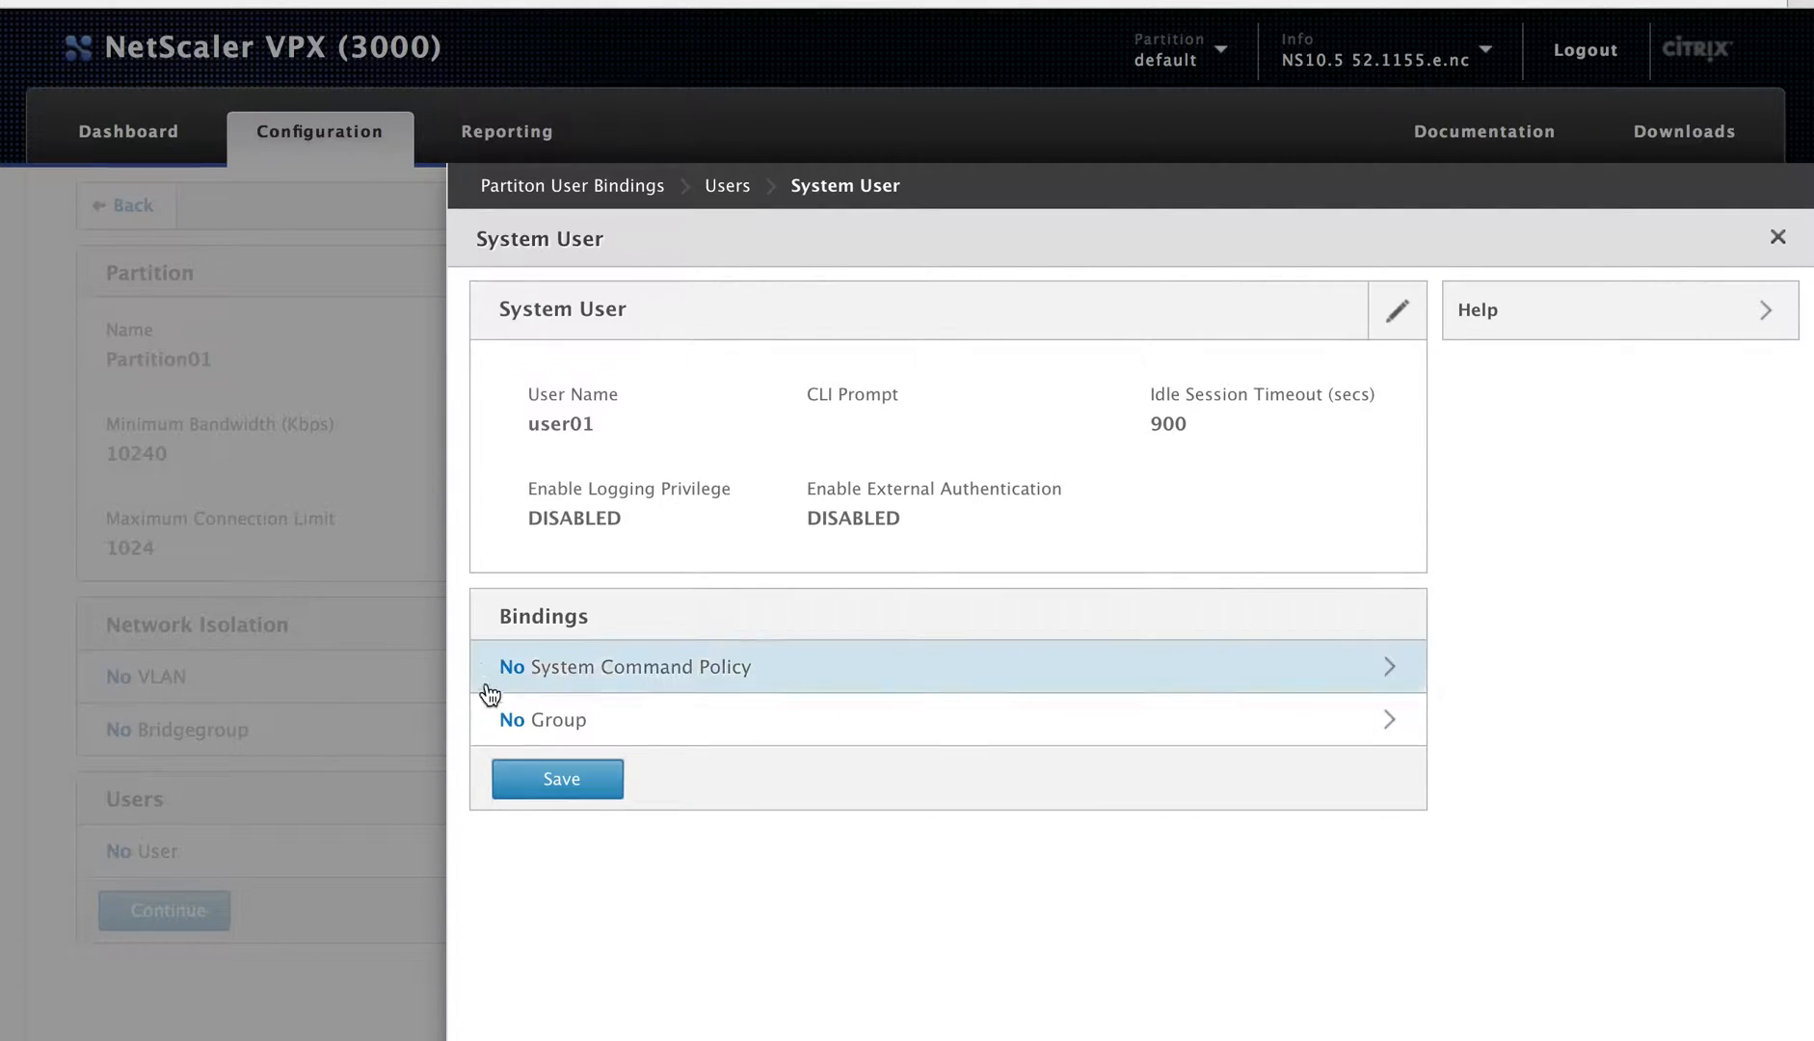
Step: Bind the partition-admin command policy to user01 and finish the user
{"action": "left_click", "coordinate": [534, 665]}
{"action": "left_click", "coordinate": [508, 300]}
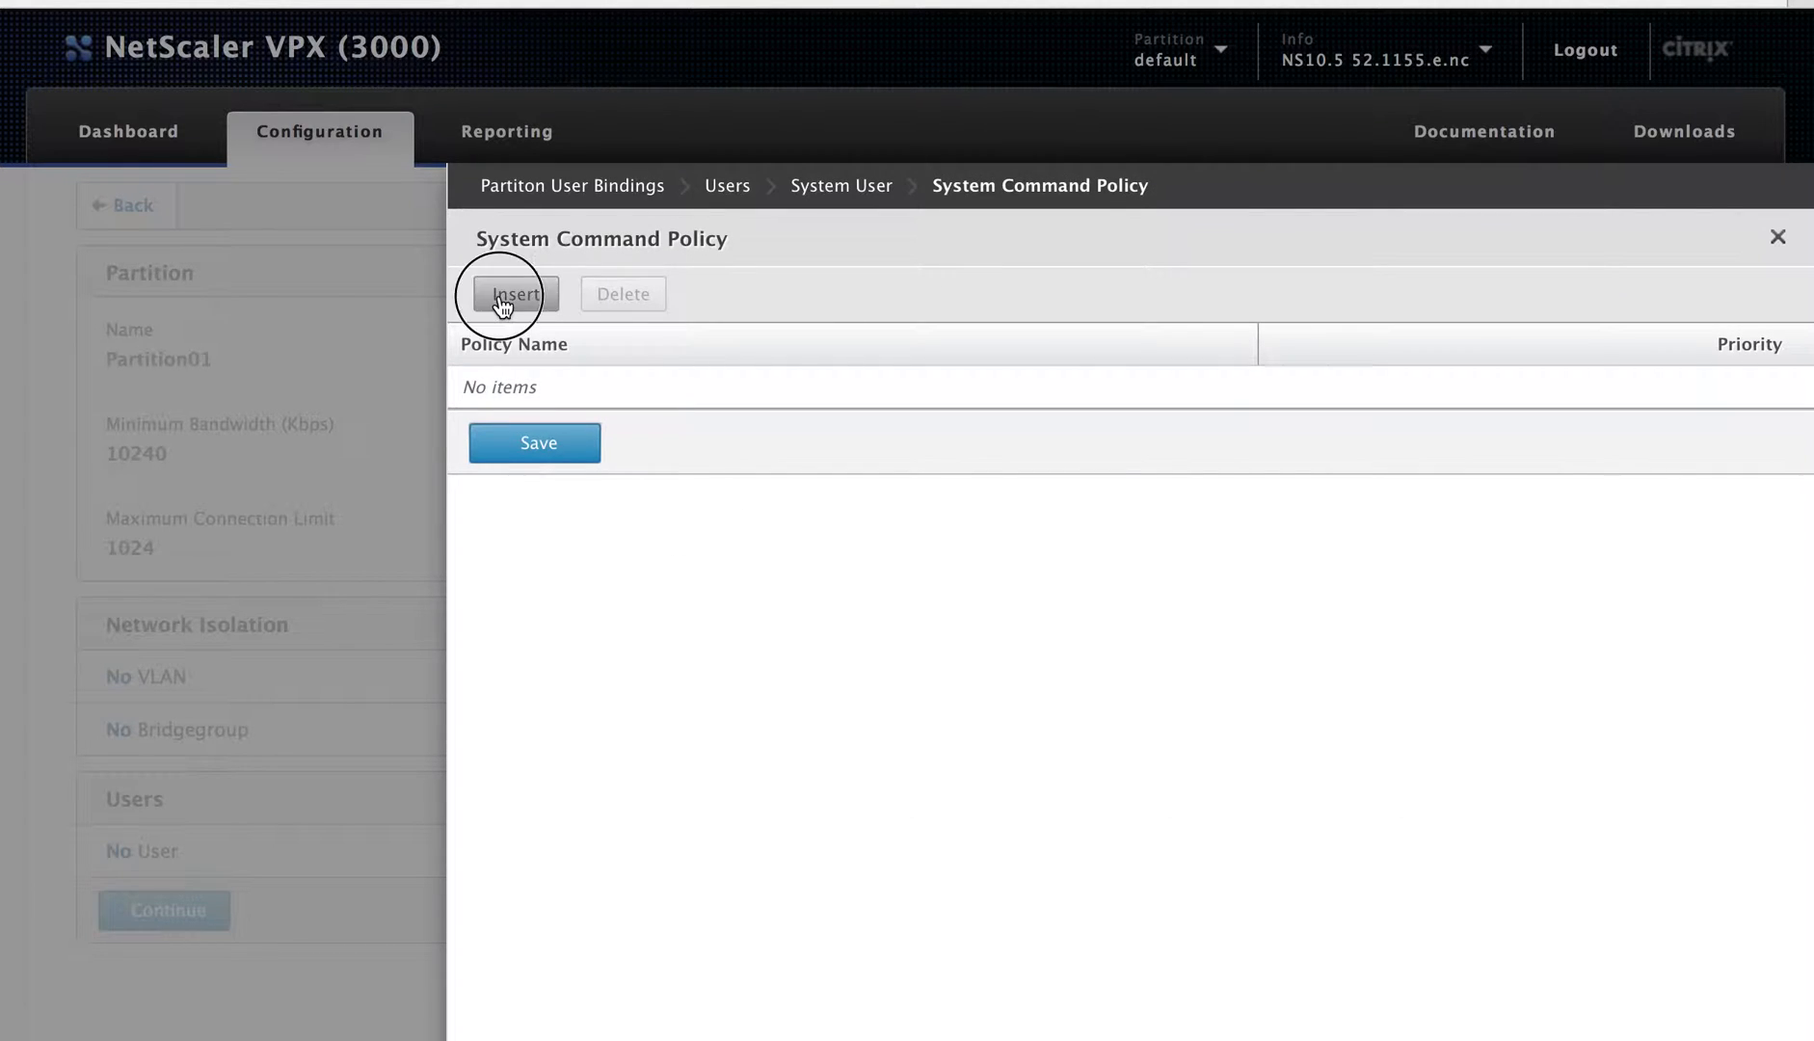
{"action": "left_click", "coordinate": [473, 733]}
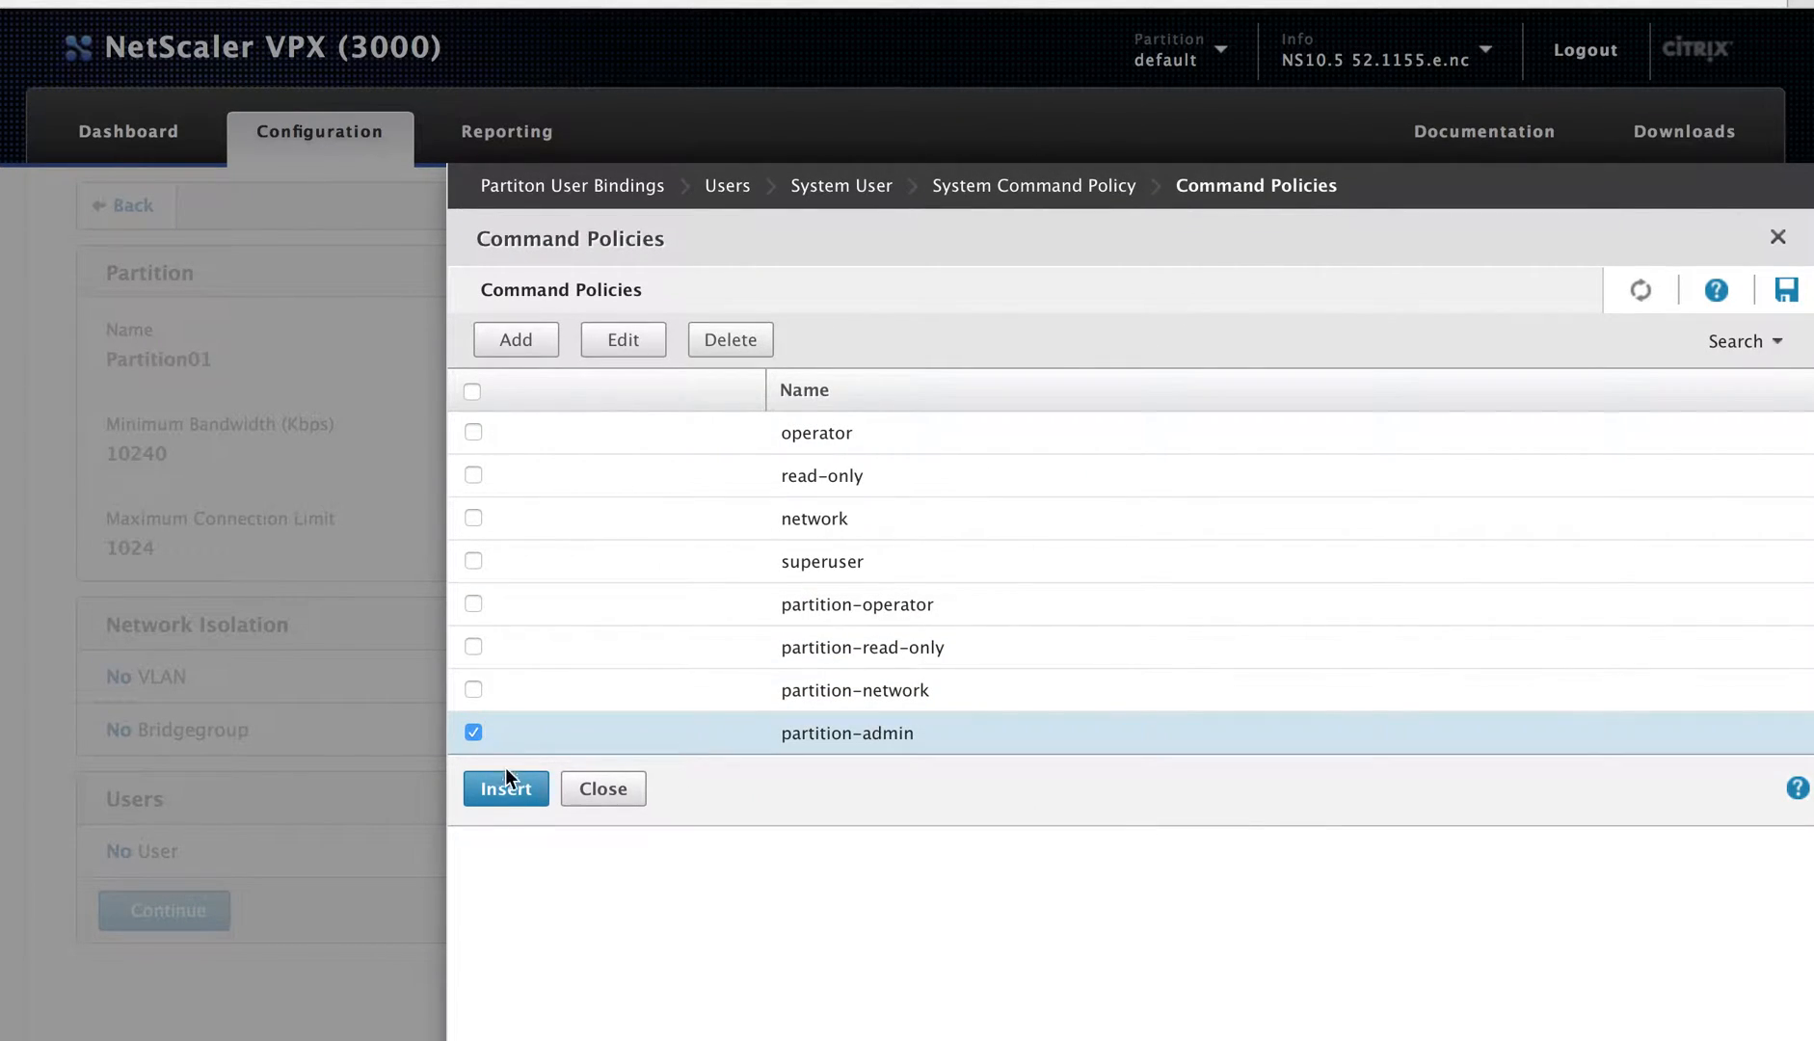
{"action": "left_click", "coordinate": [505, 787]}
{"action": "left_click", "coordinate": [536, 442]}
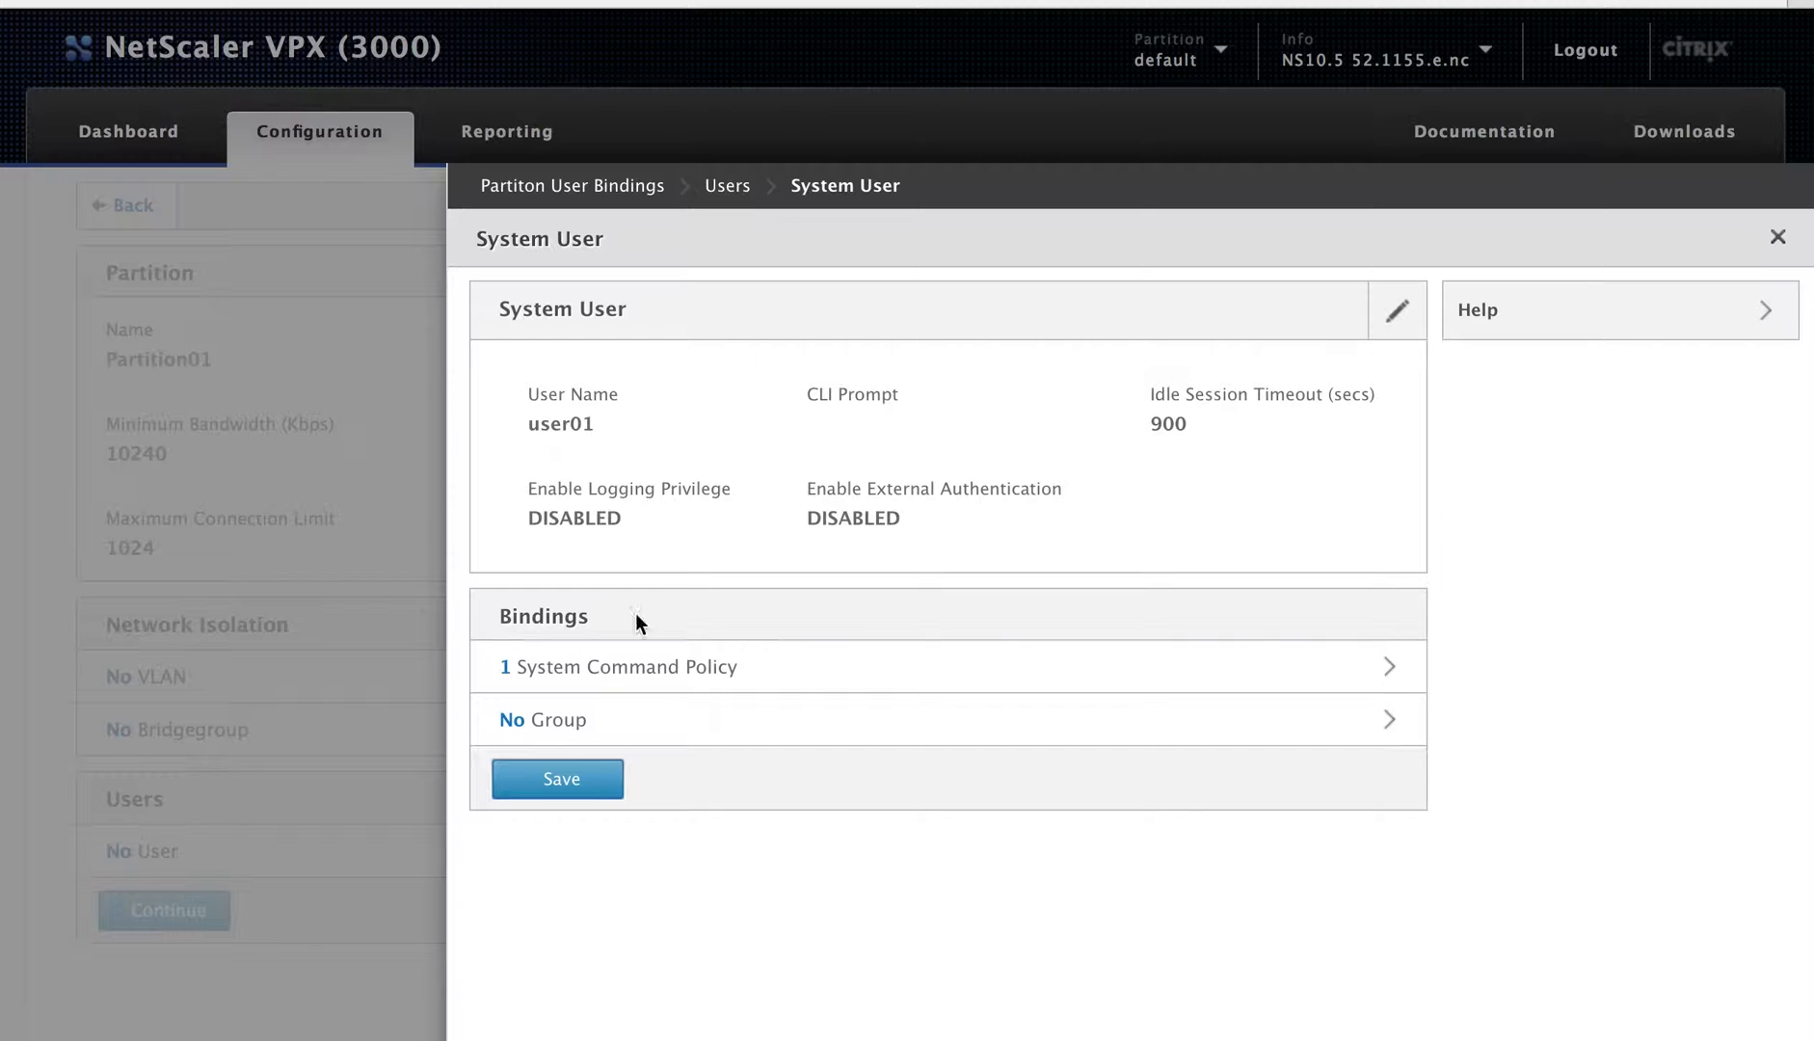
{"action": "left_click", "coordinate": [569, 793]}
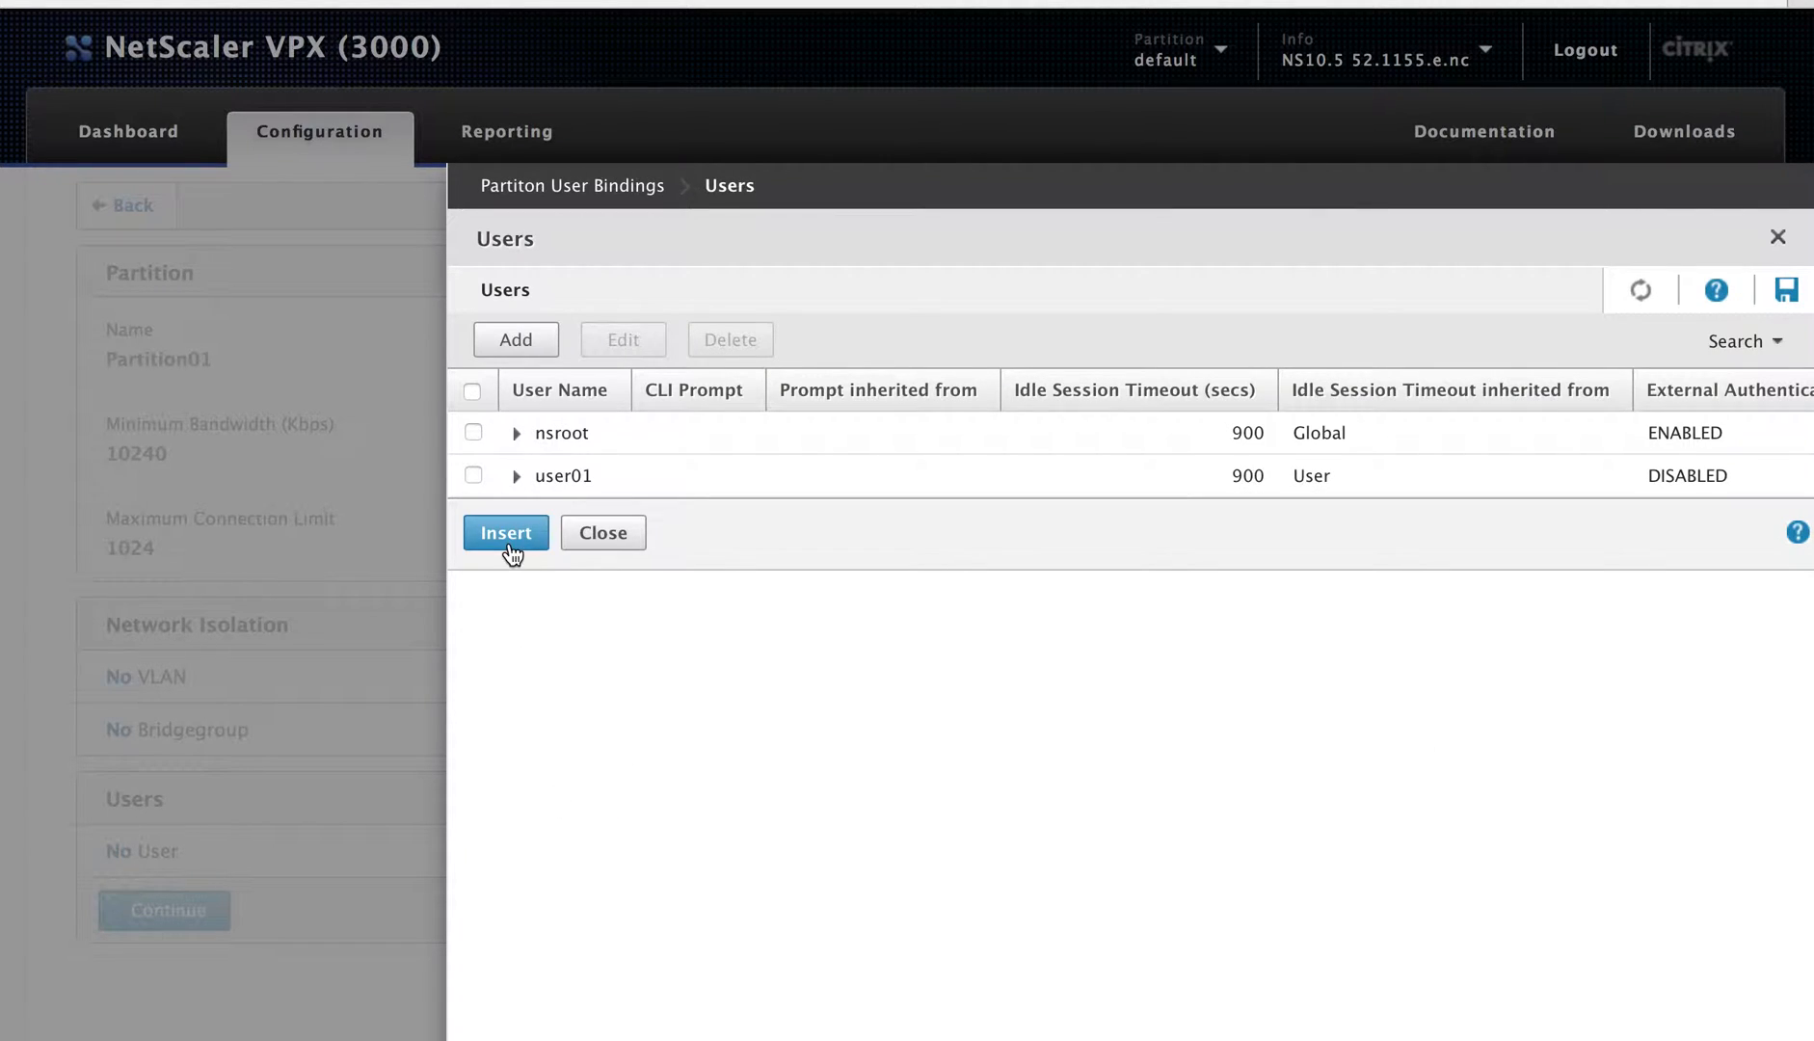
Step: Bind user01 to Partition01, save the binding, and continue
{"action": "left_click", "coordinate": [473, 475]}
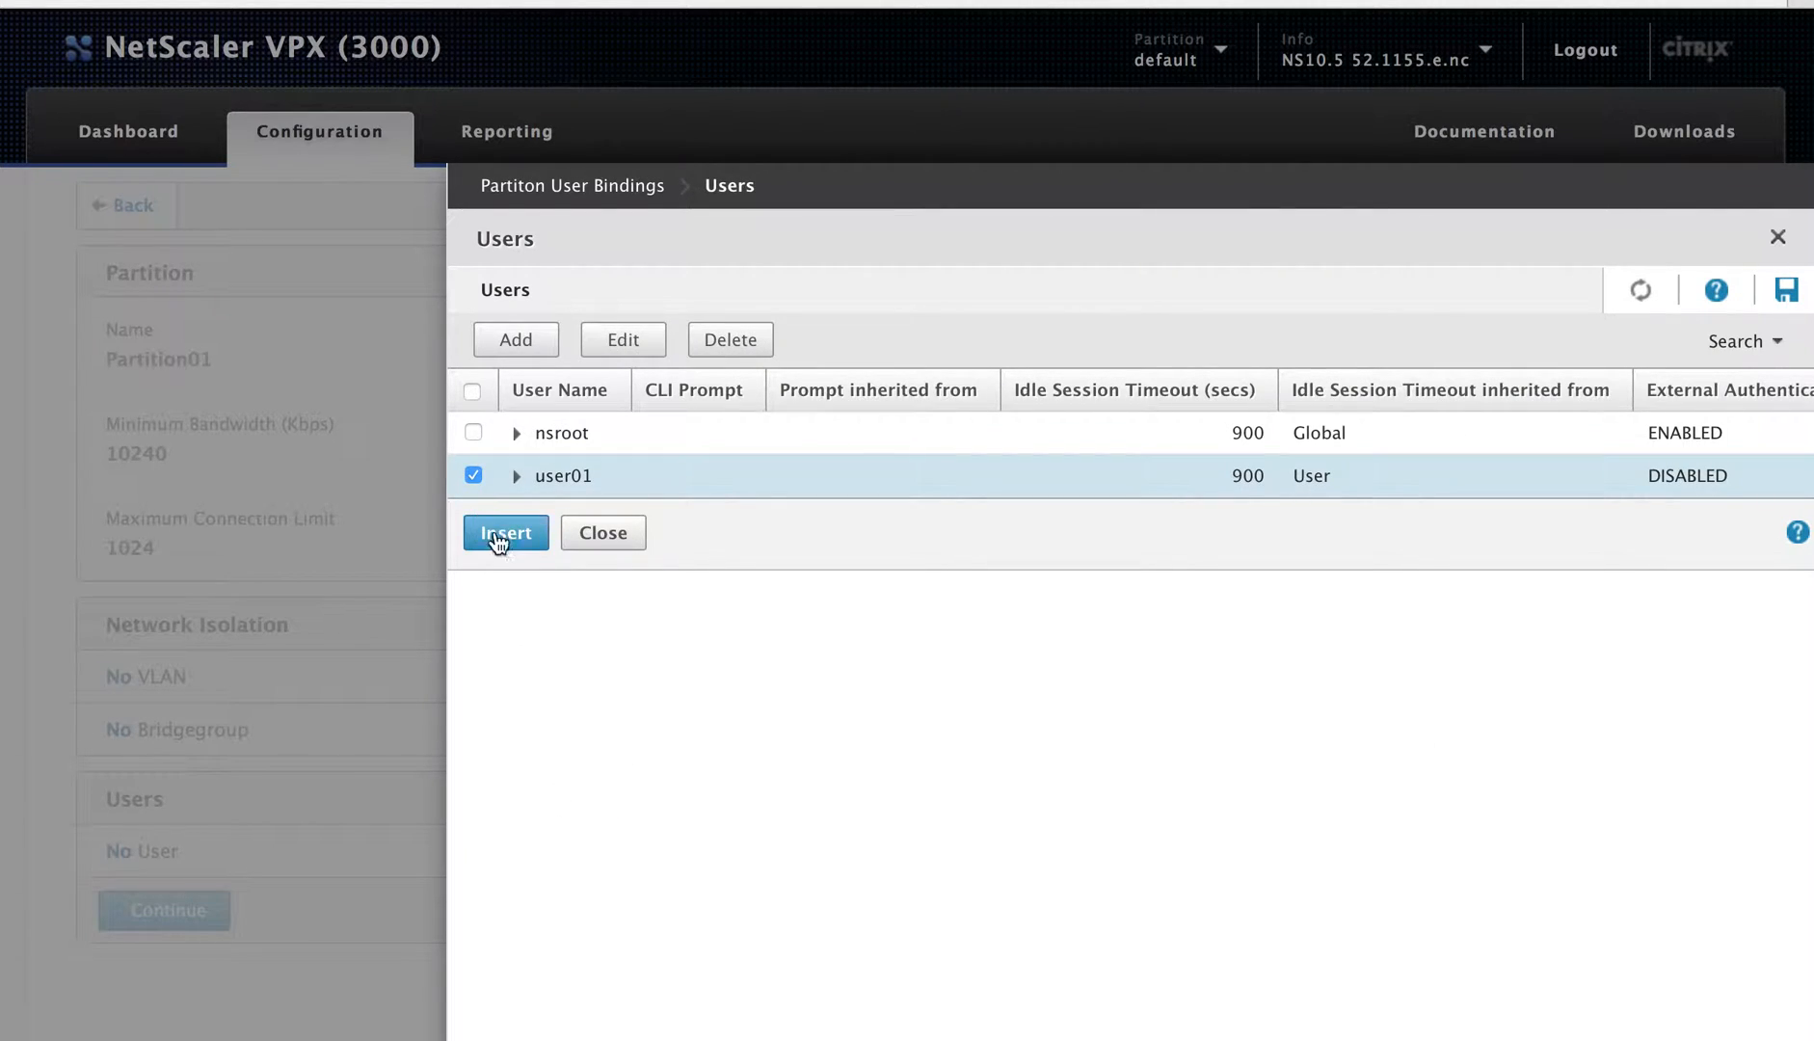
{"action": "left_click", "coordinate": [503, 535]}
{"action": "left_click", "coordinate": [525, 492]}
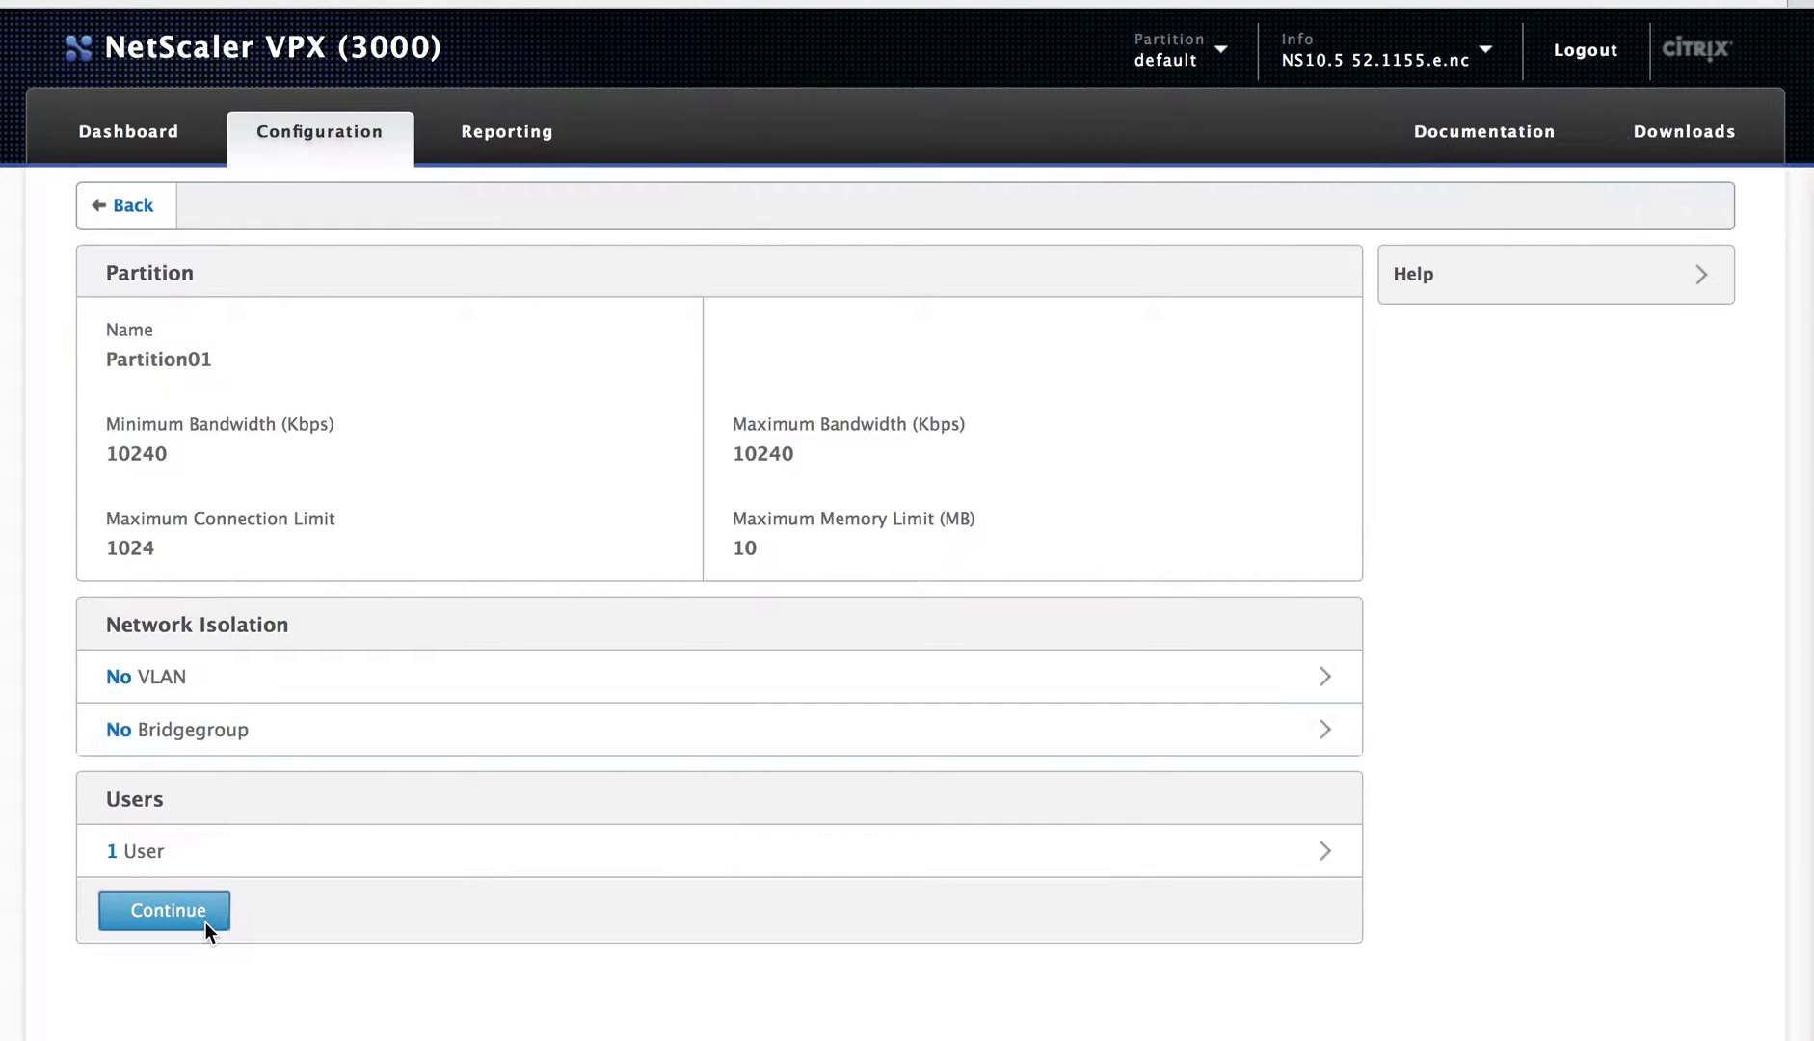
{"action": "left_click", "coordinate": [183, 918]}
Step: Finish Partition01, log out, and sign back in as user01 with its password
{"action": "left_click", "coordinate": [177, 916]}
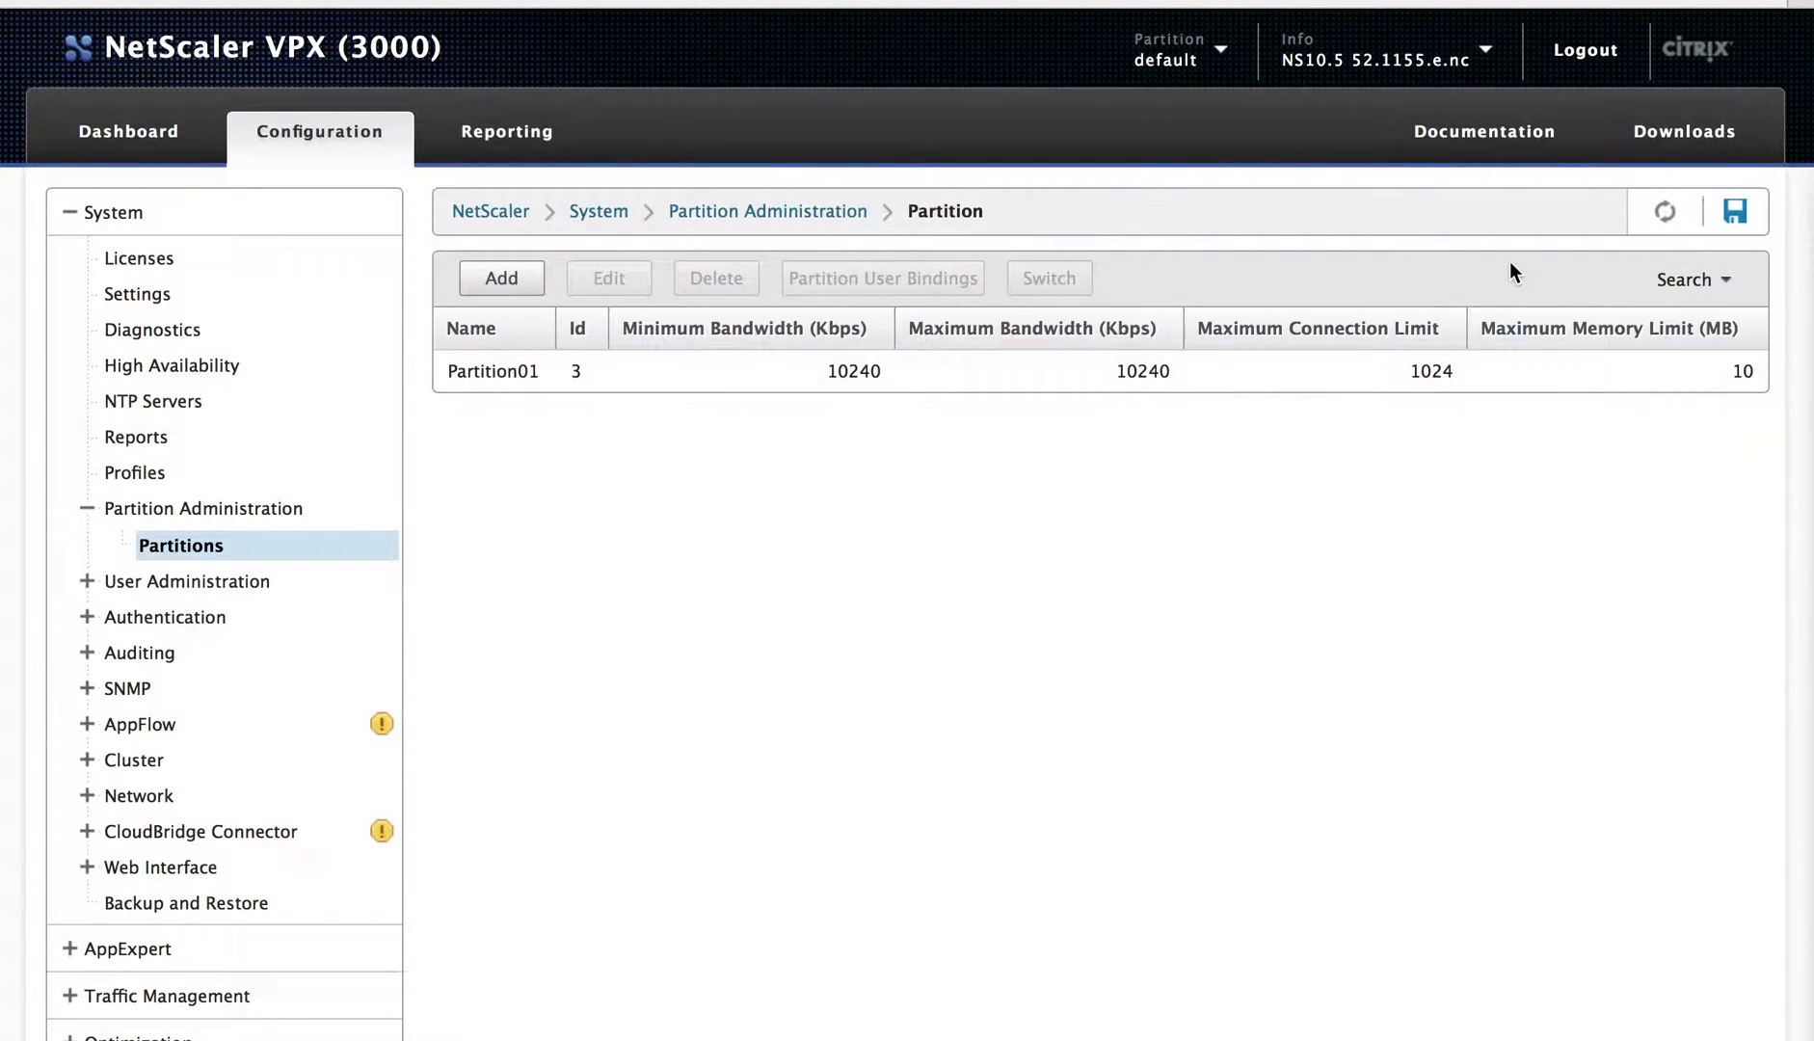
{"action": "left_click", "coordinate": [1585, 52]}
{"action": "type", "text": "user01"}
{"action": "key", "text": "Tab"}
{"action": "type", "text": "*******"}
{"action": "key", "text": "Return"}
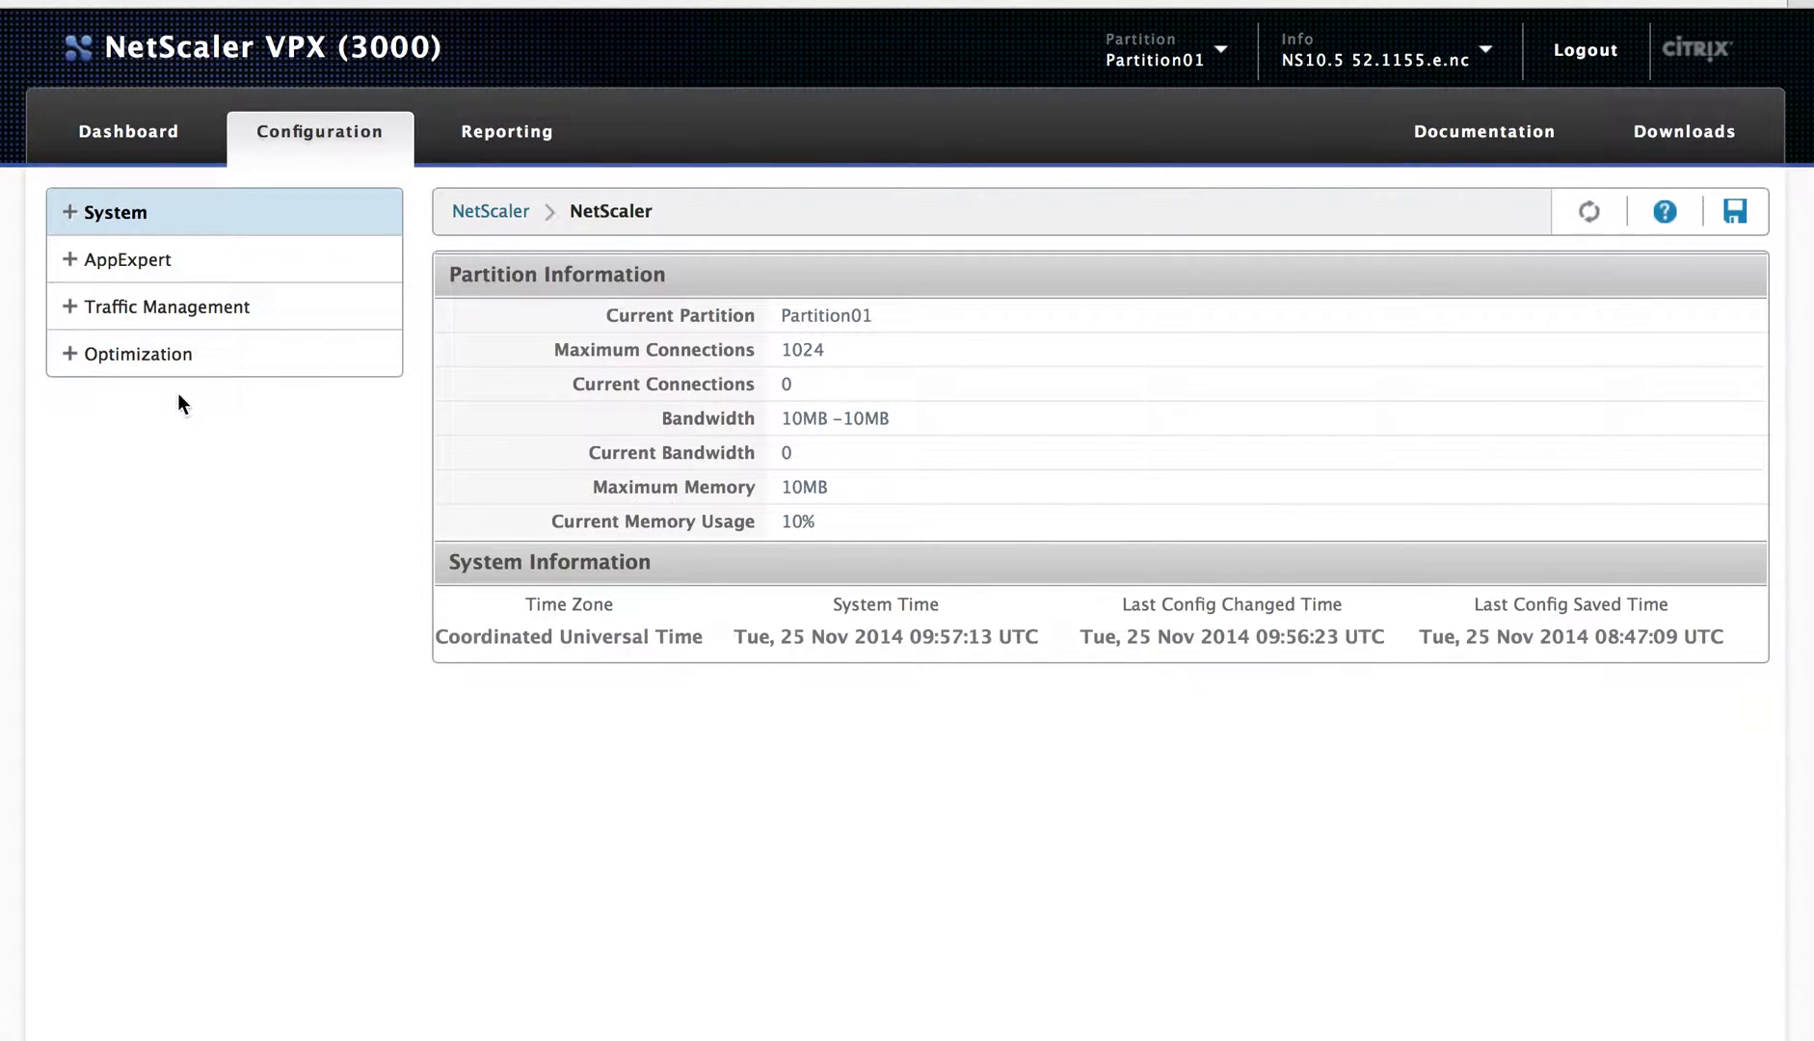
Step: Browse the Traffic Management, Optimization and AppExpert sections available to Partition01
{"action": "left_click", "coordinate": [68, 366]}
{"action": "left_click", "coordinate": [49, 312]}
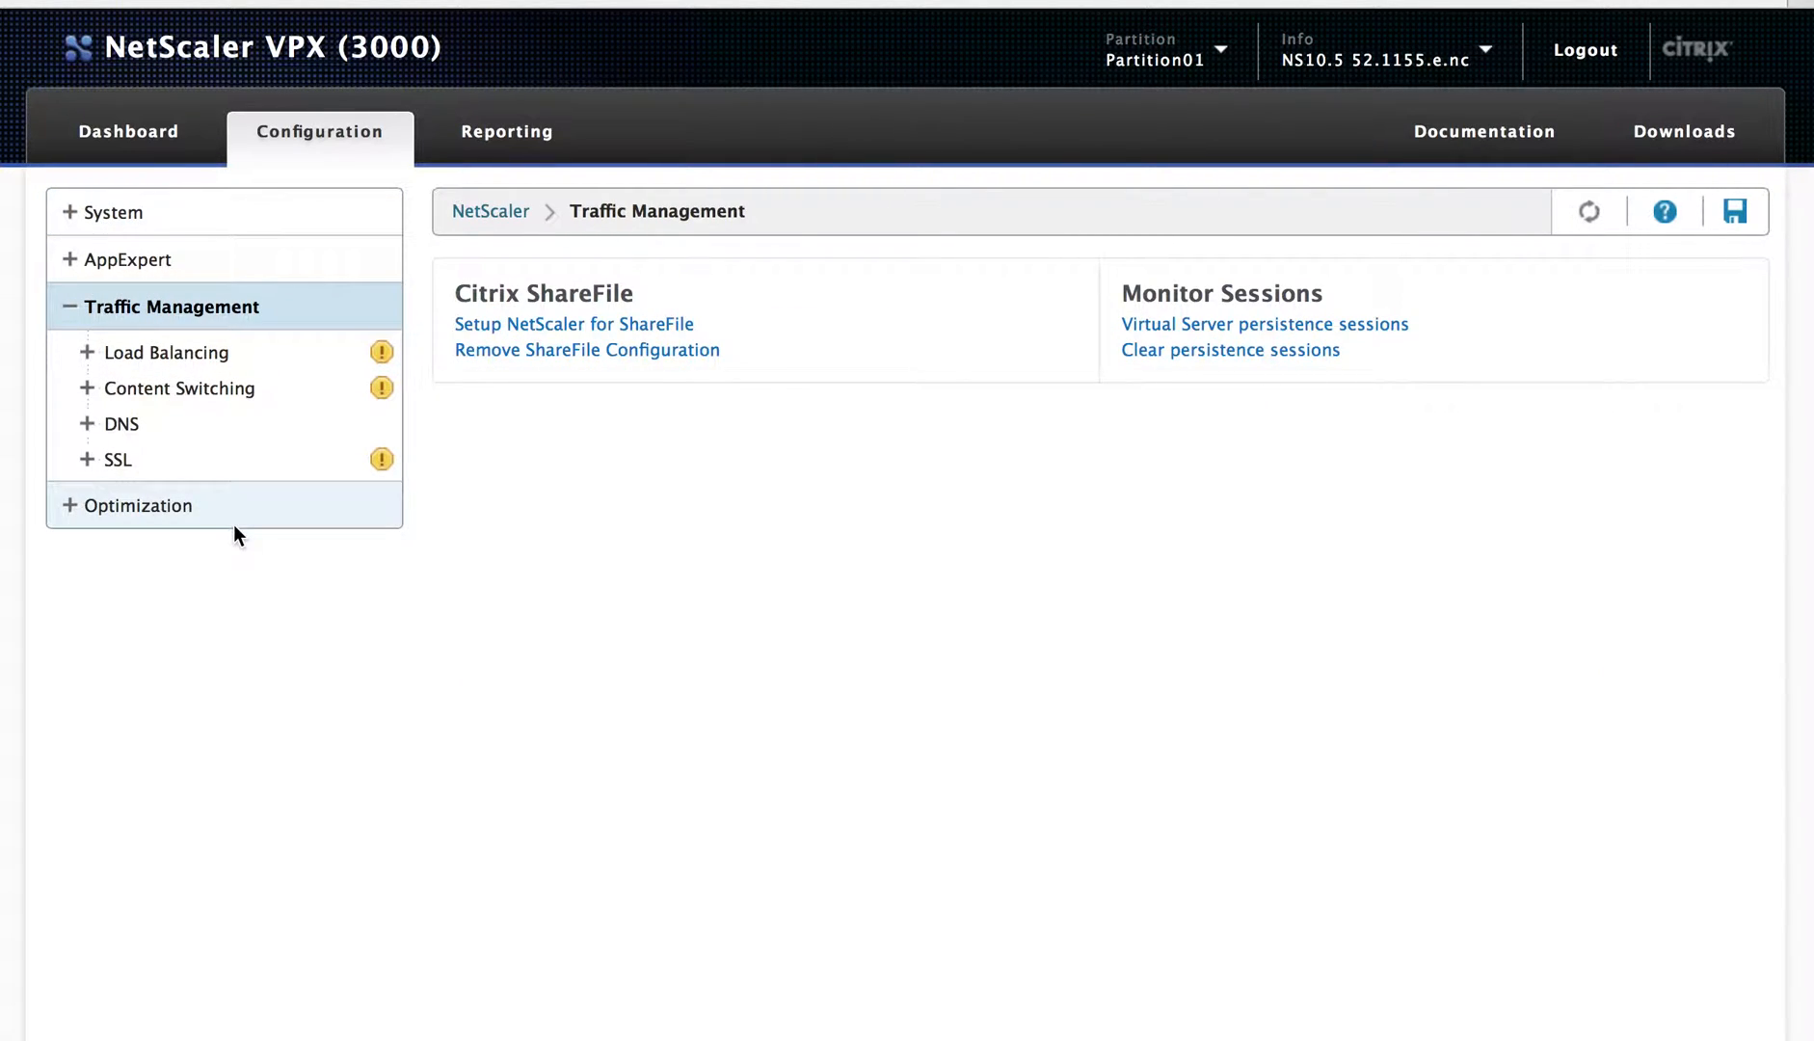
{"action": "left_click", "coordinate": [234, 526]}
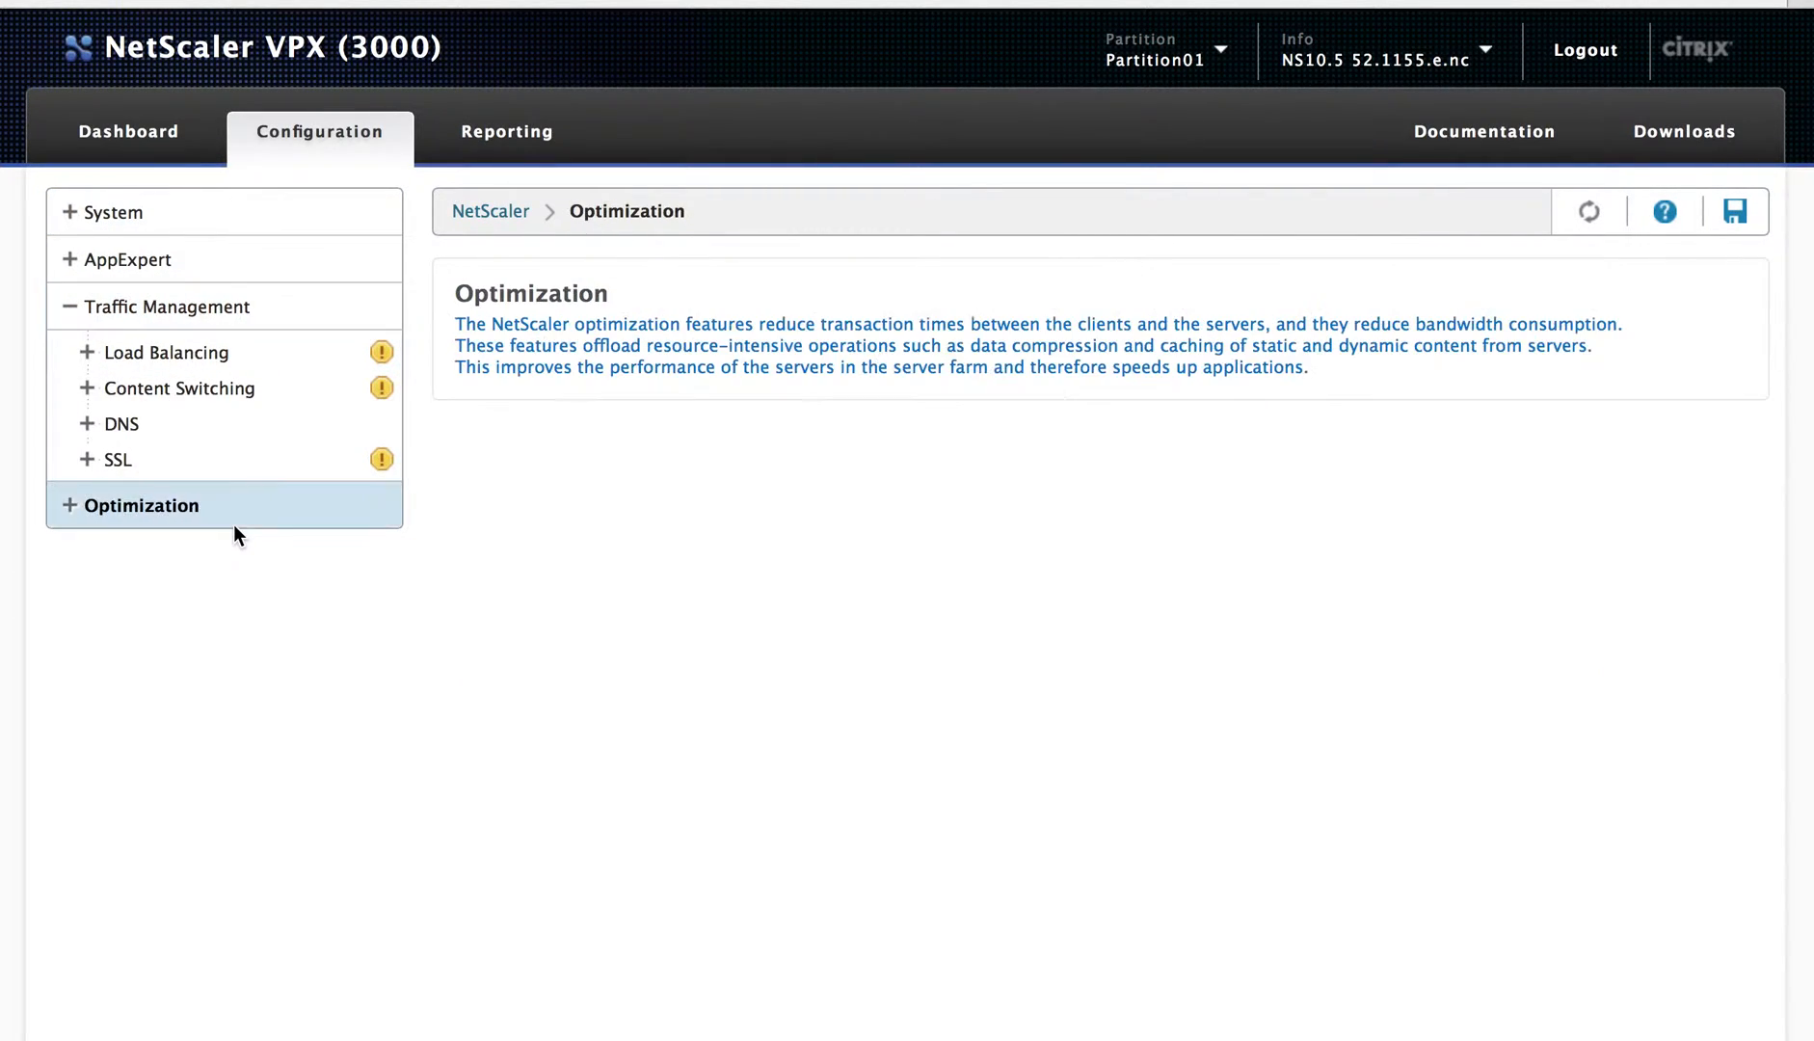
{"action": "left_click", "coordinate": [75, 272]}
{"action": "left_click", "coordinate": [66, 261]}
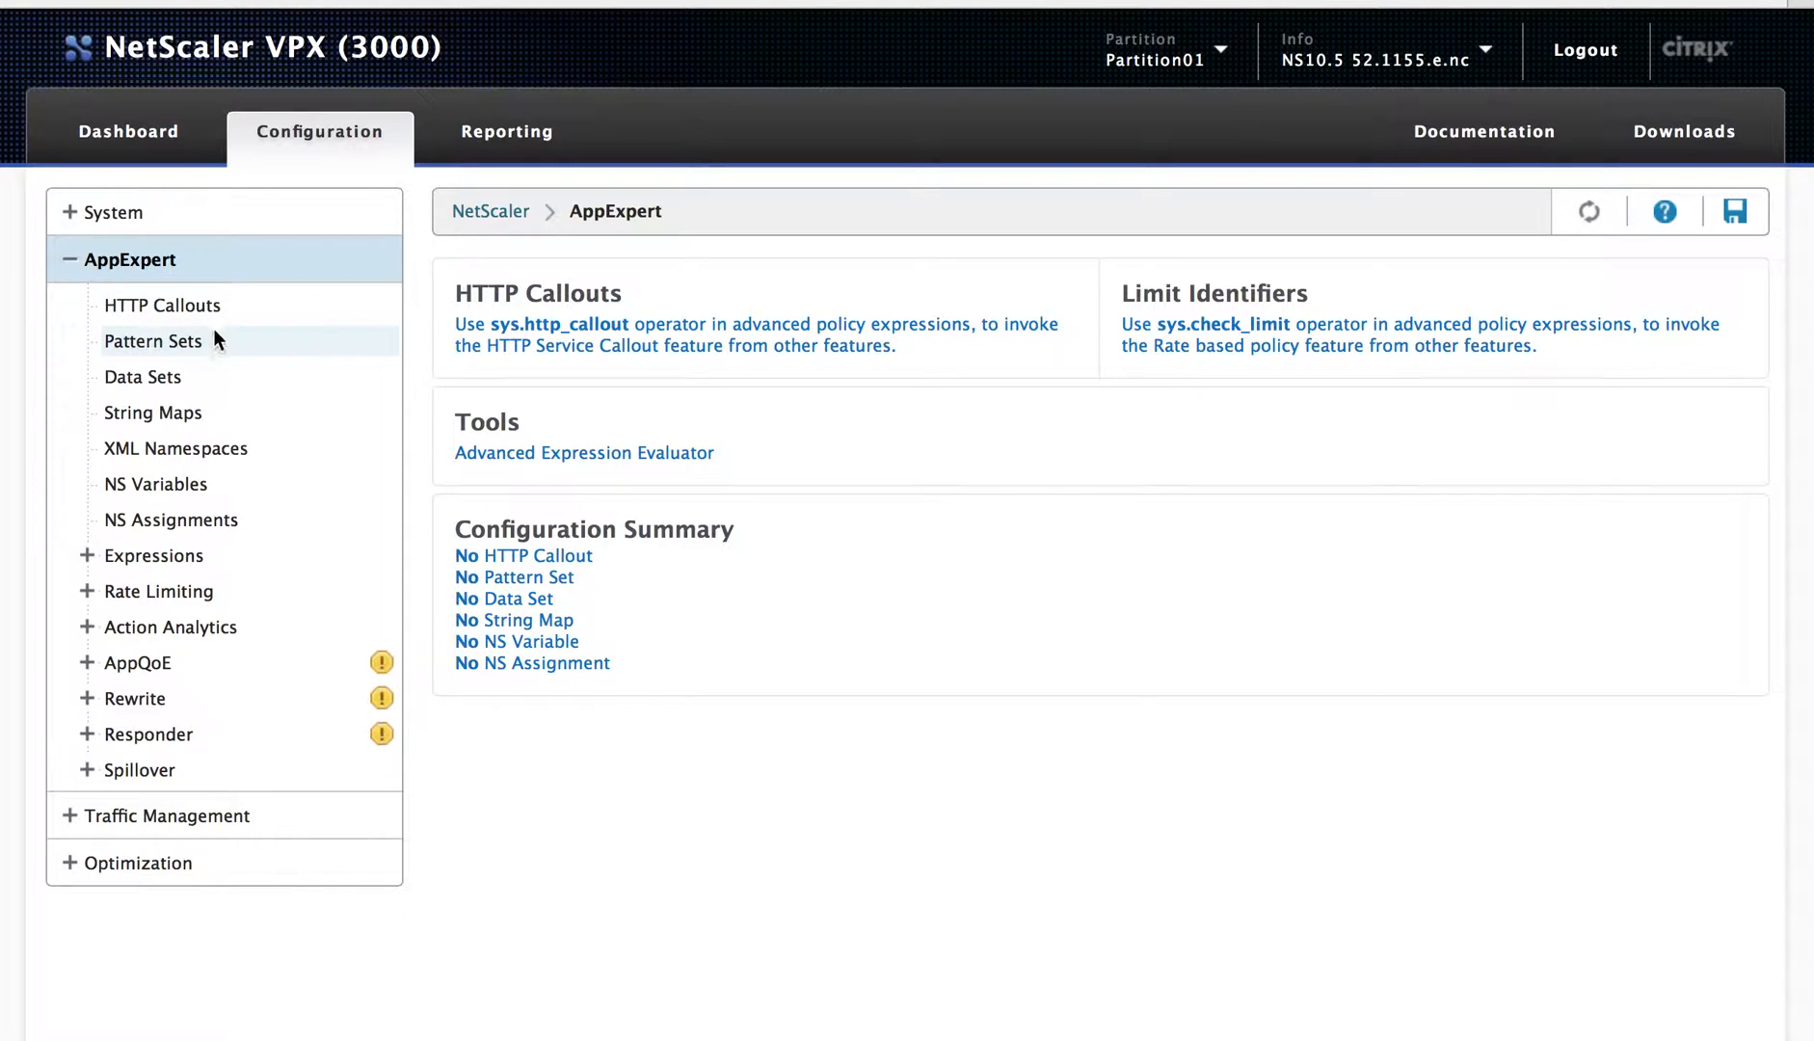
{"action": "left_click", "coordinate": [61, 252]}
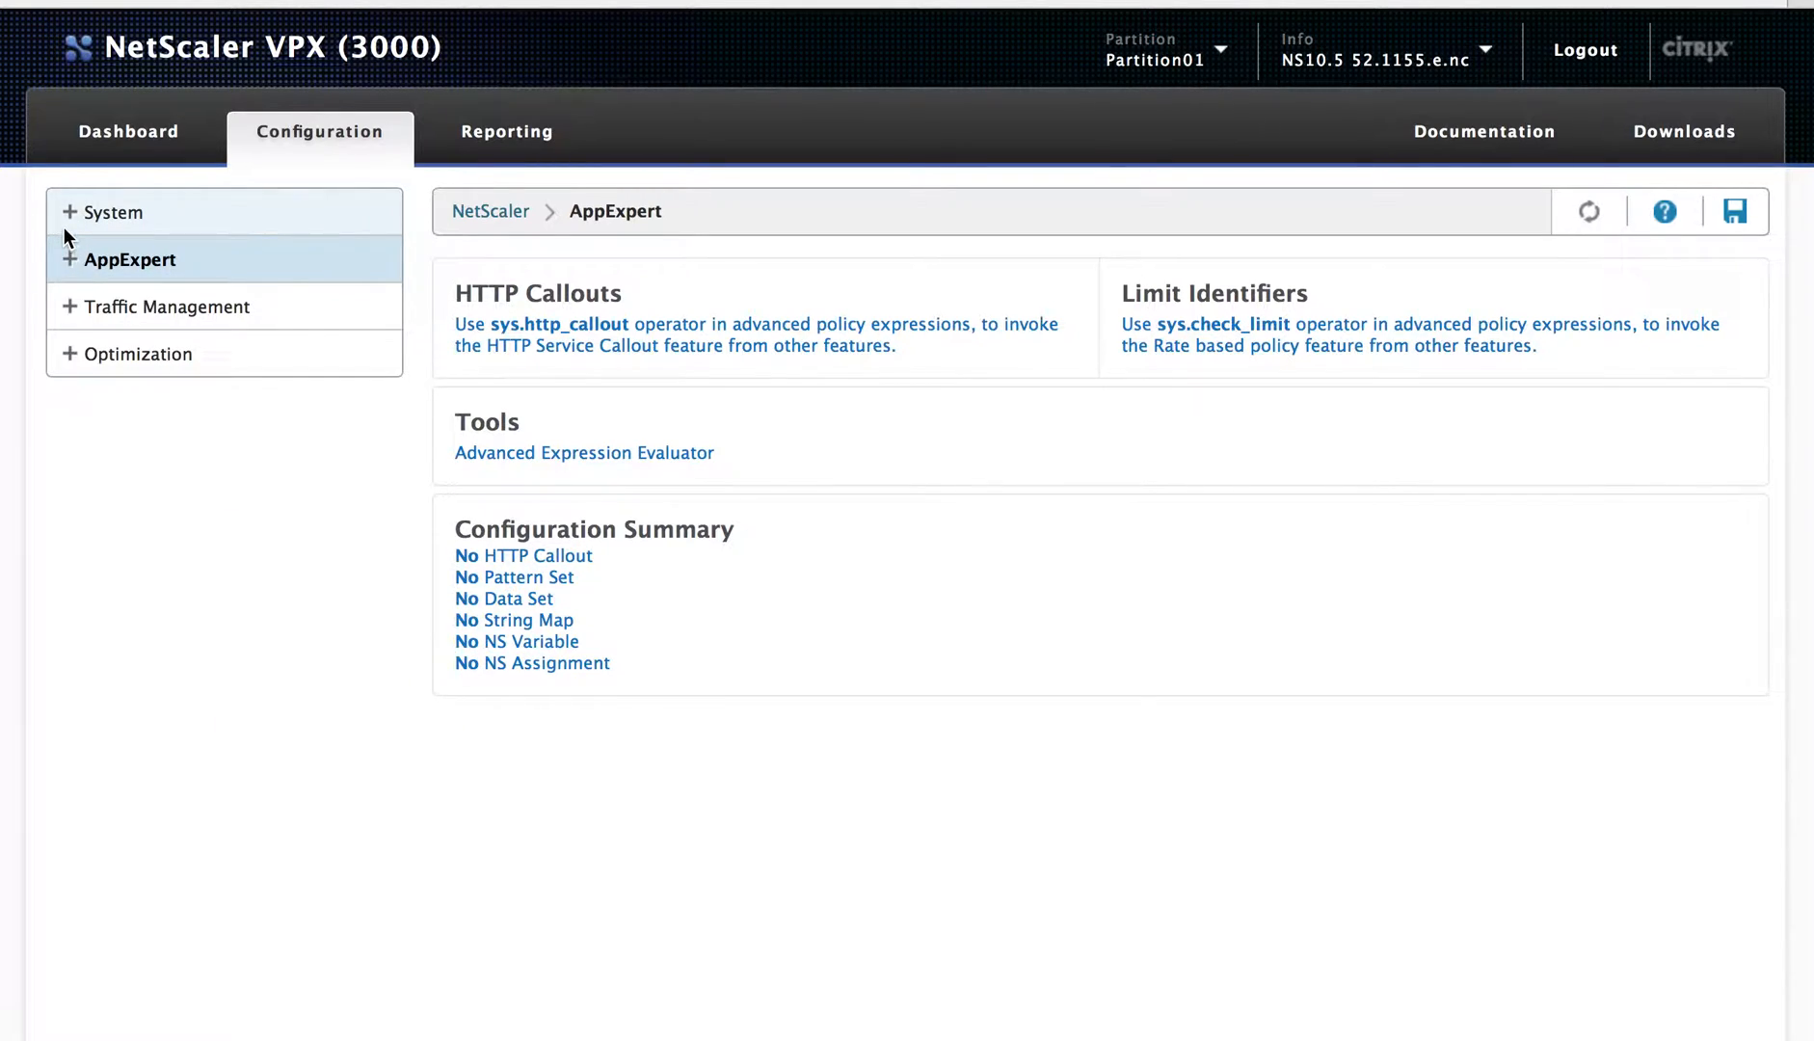
{"action": "left_click", "coordinate": [70, 215]}
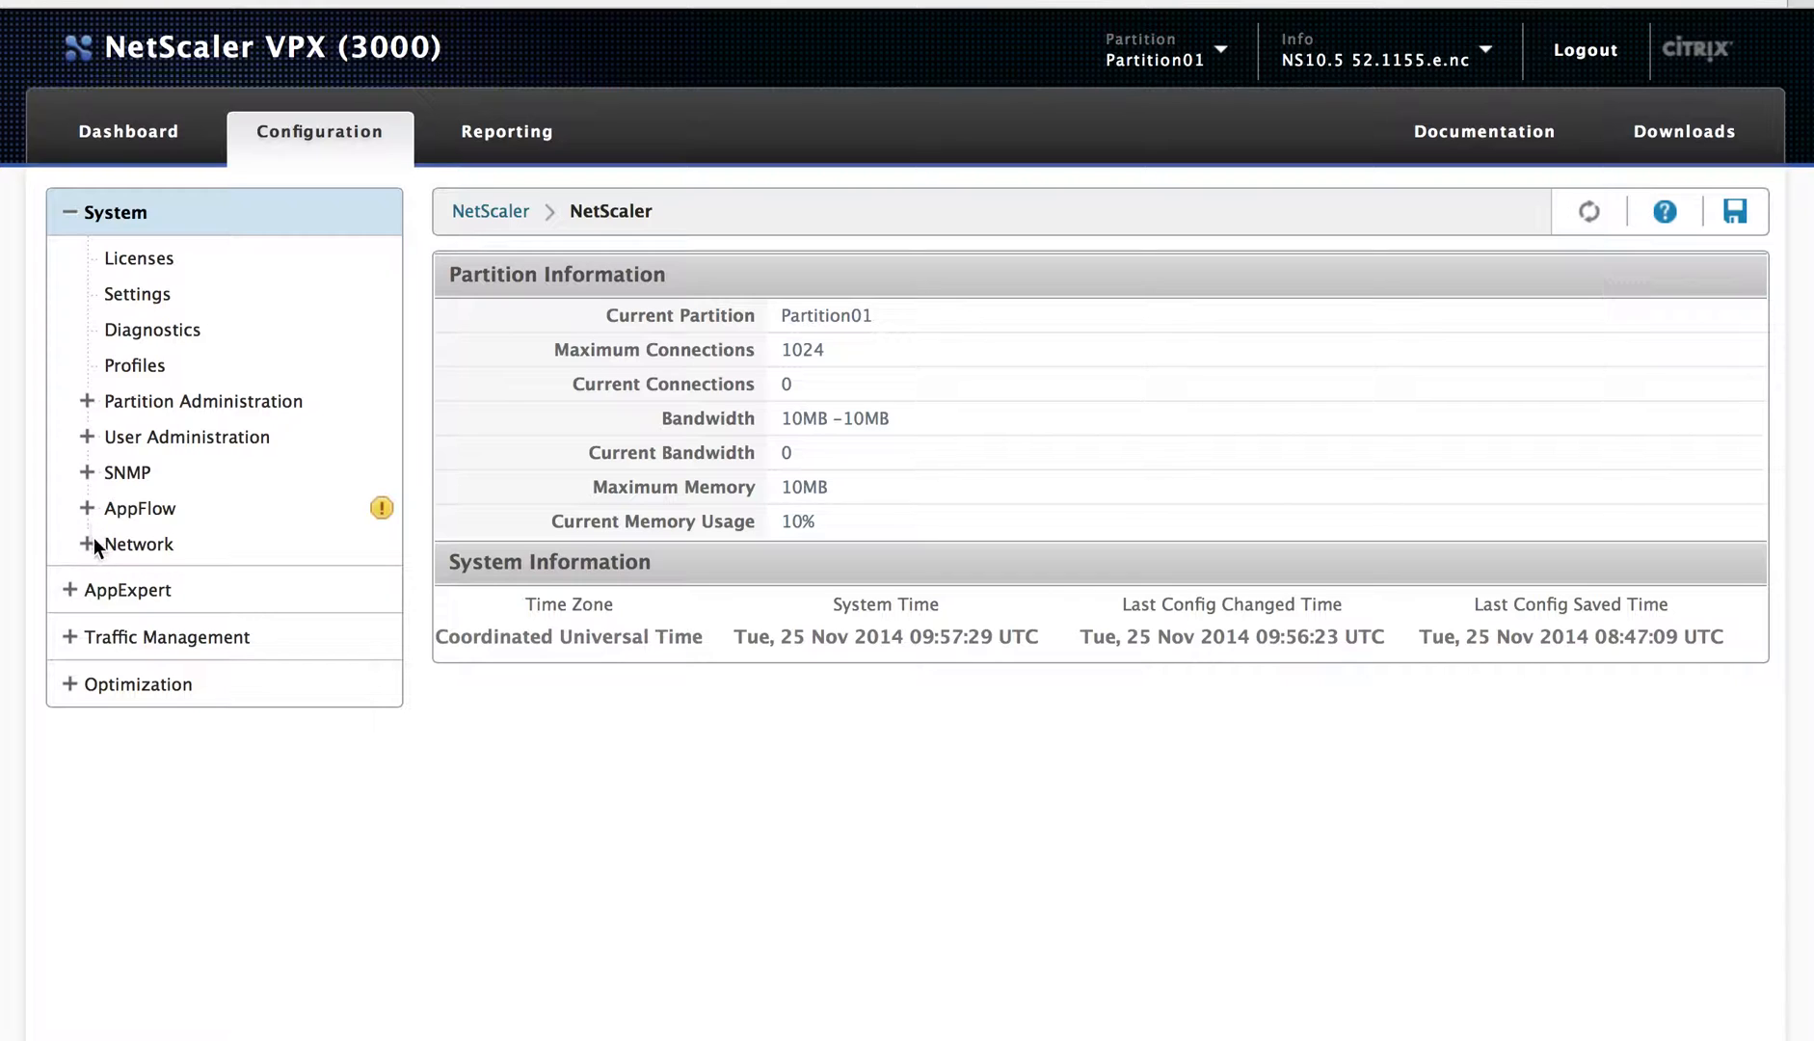
Step: View Partition01's Network overview, VLAN list and bridge group list
{"action": "left_click", "coordinate": [93, 540]}
{"action": "left_click", "coordinate": [221, 805]}
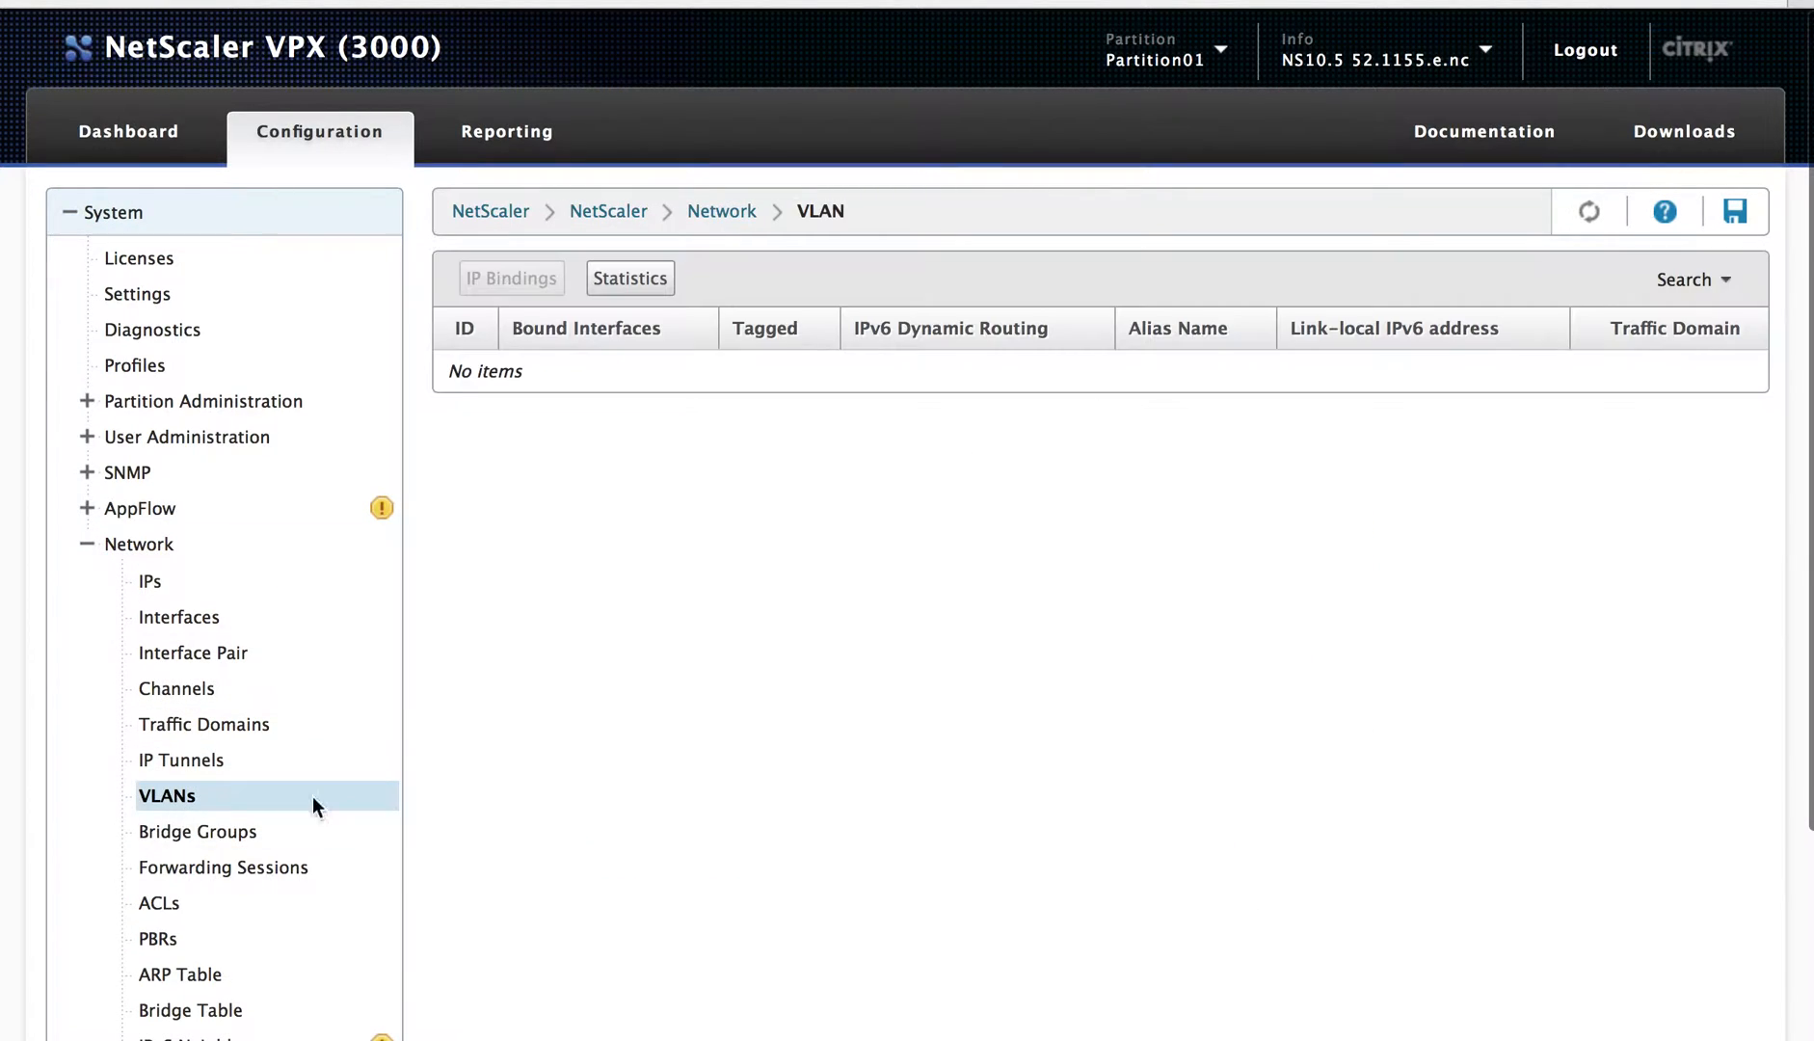
{"action": "left_click", "coordinate": [217, 831]}
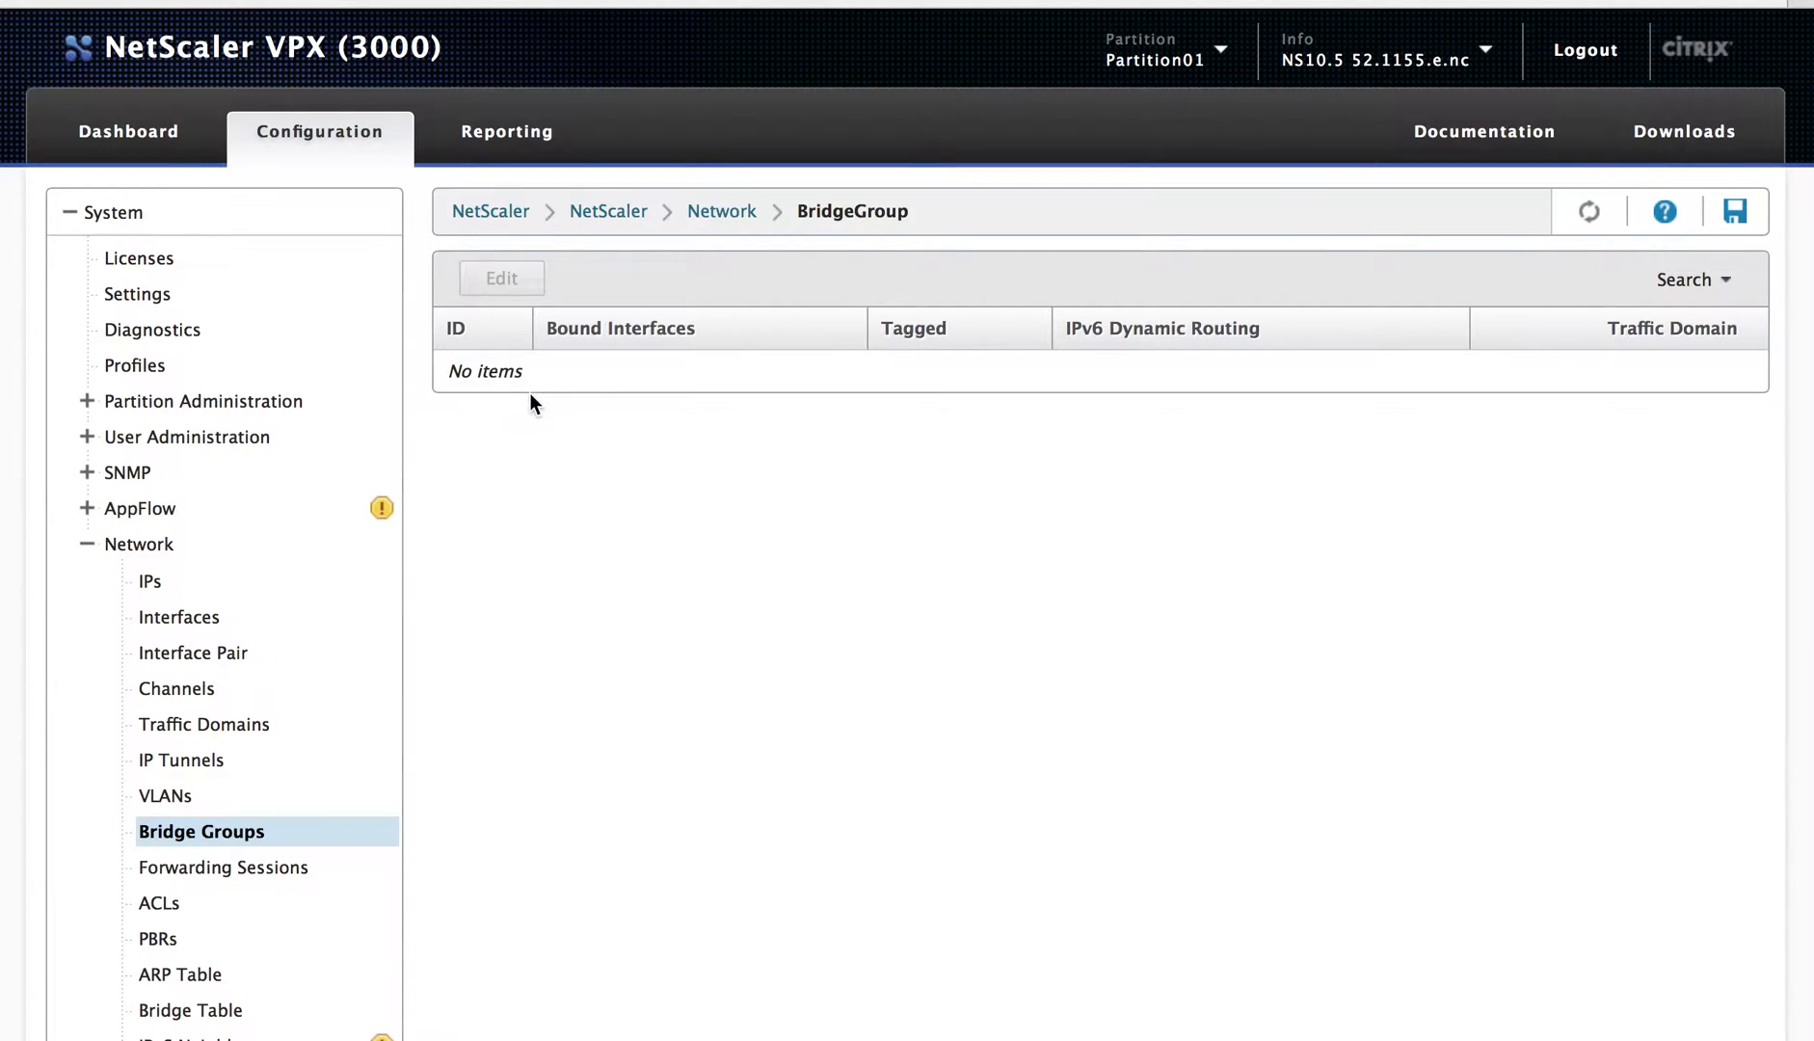
{"action": "left_click", "coordinate": [87, 544]}
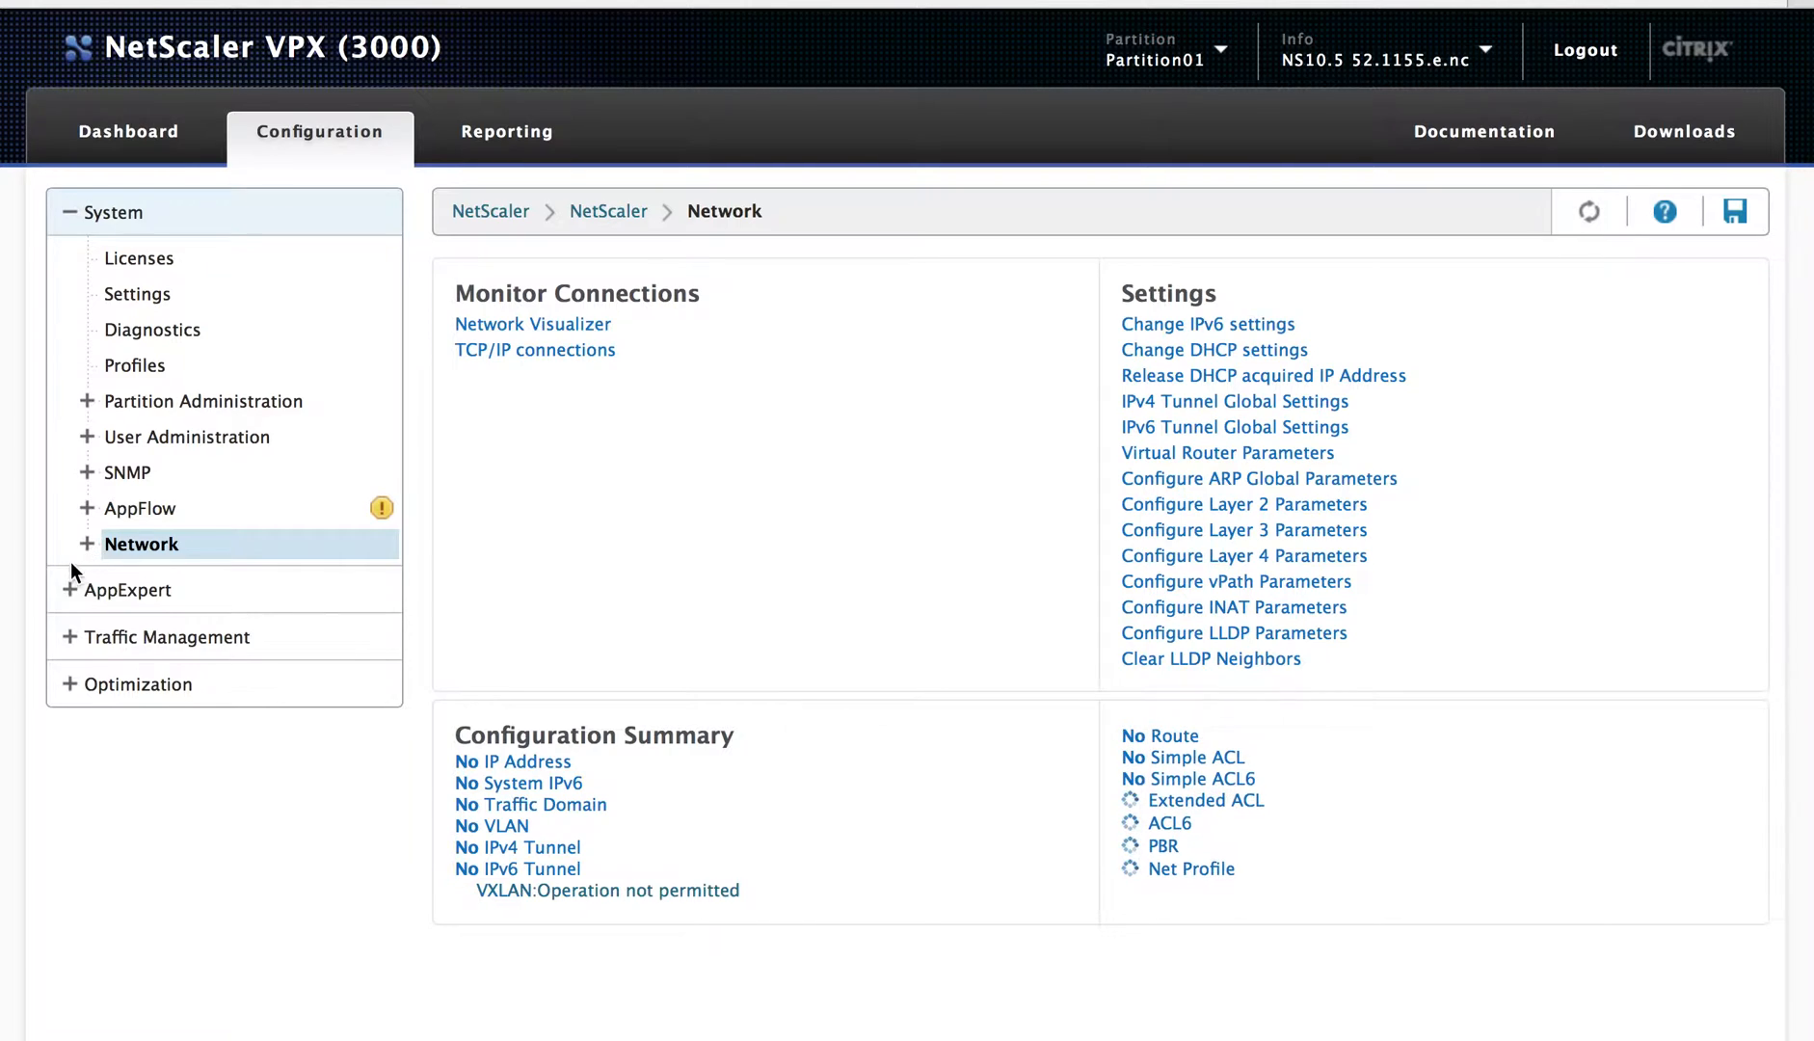
Step: View the Load Balancing virtual servers, then return to the partition information page
{"action": "left_click", "coordinate": [73, 626]}
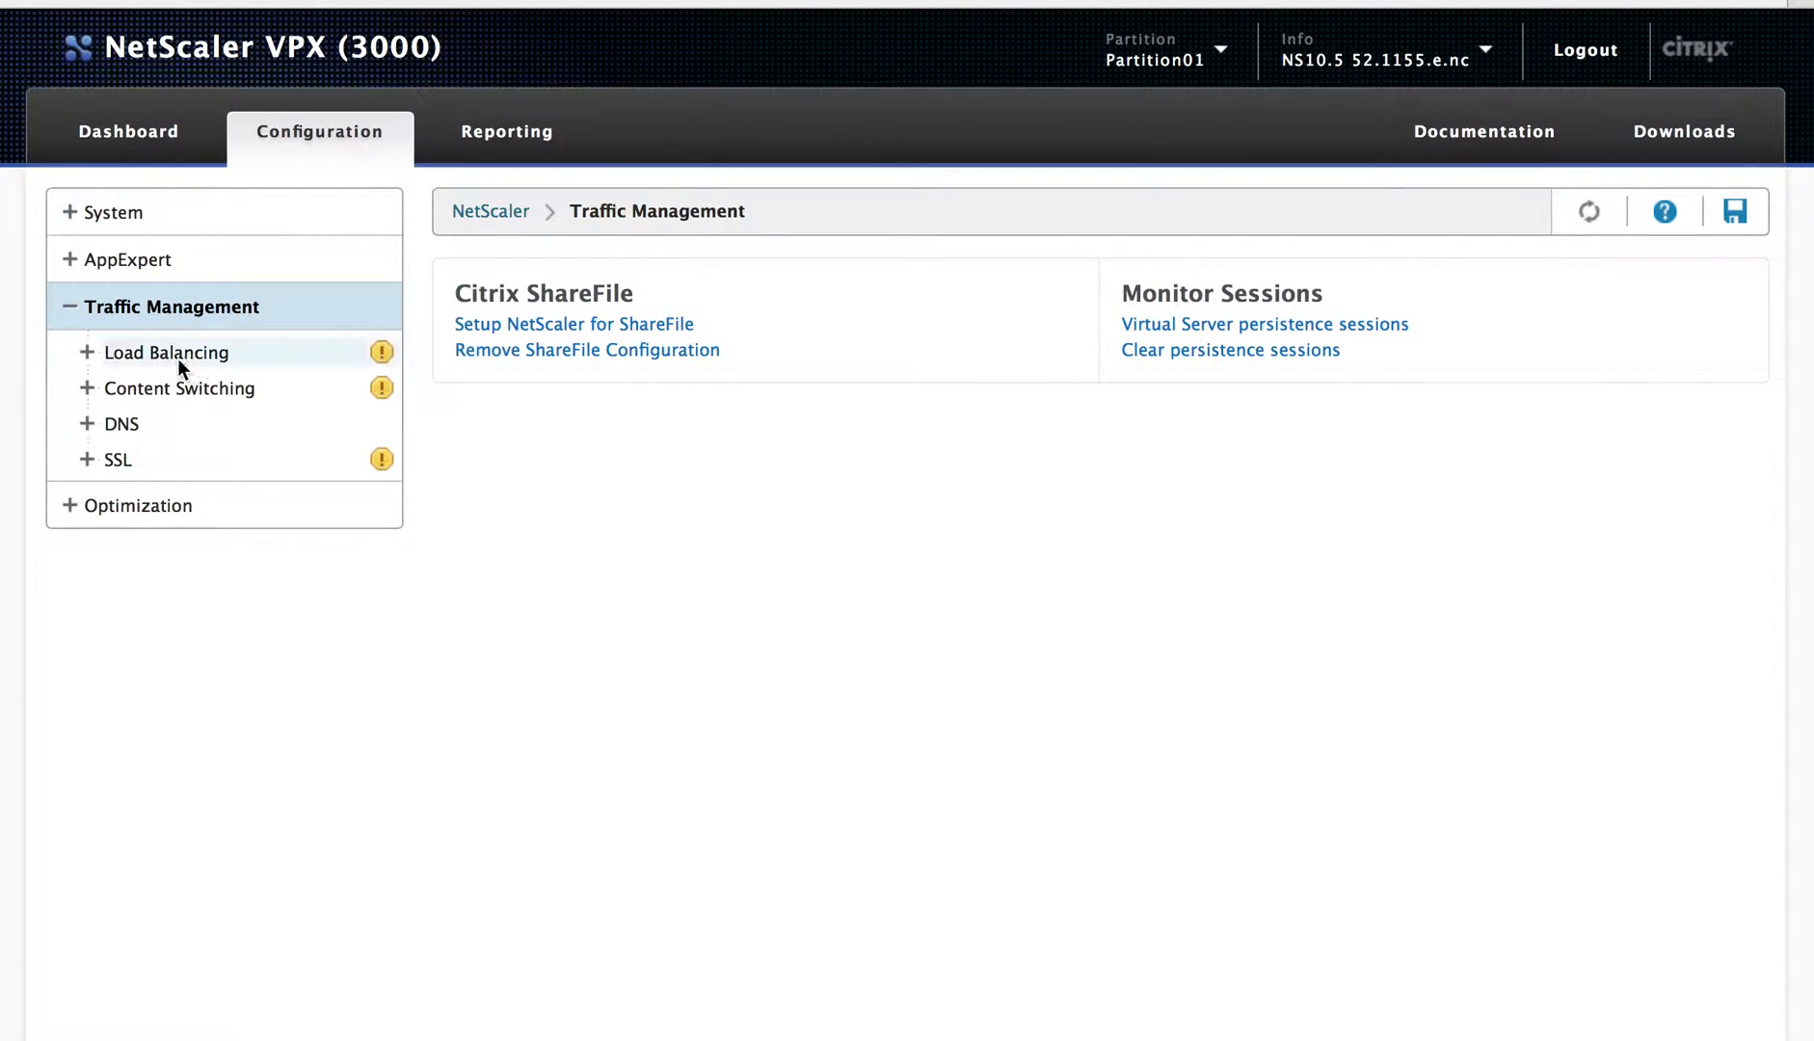
{"action": "left_click", "coordinate": [87, 350]}
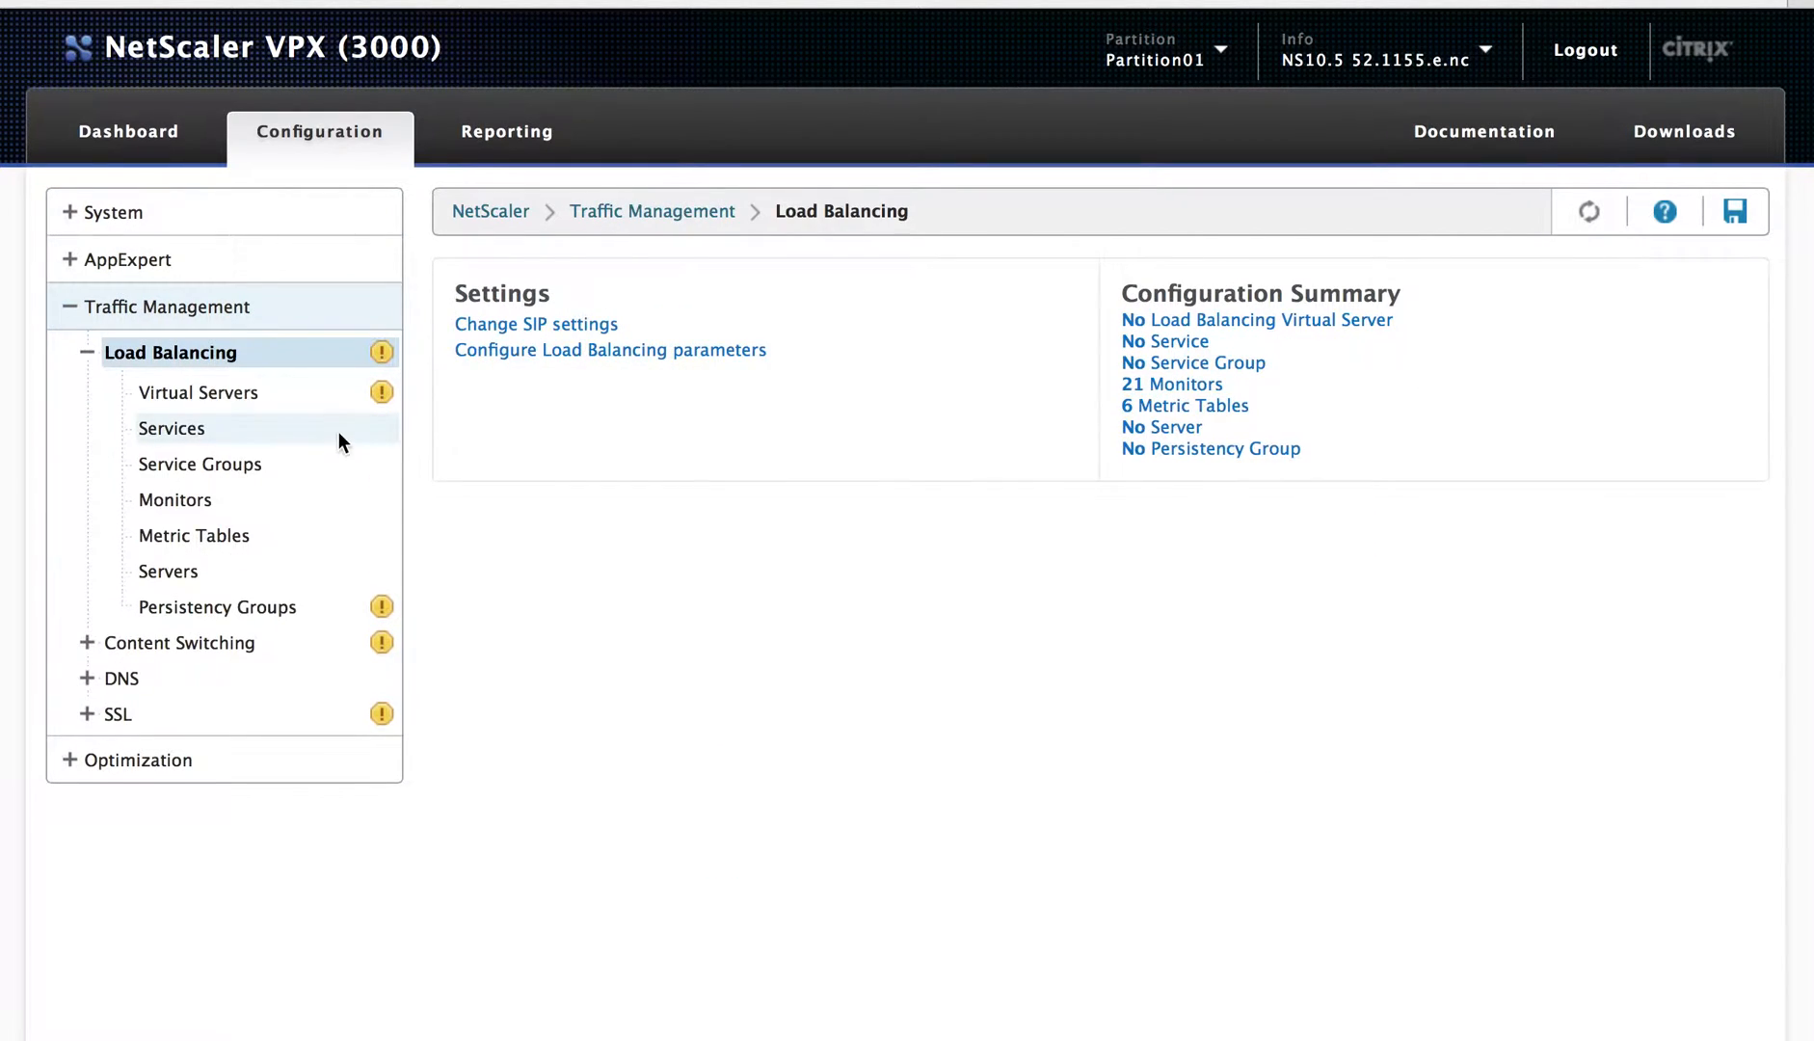
{"action": "left_click", "coordinate": [207, 393]}
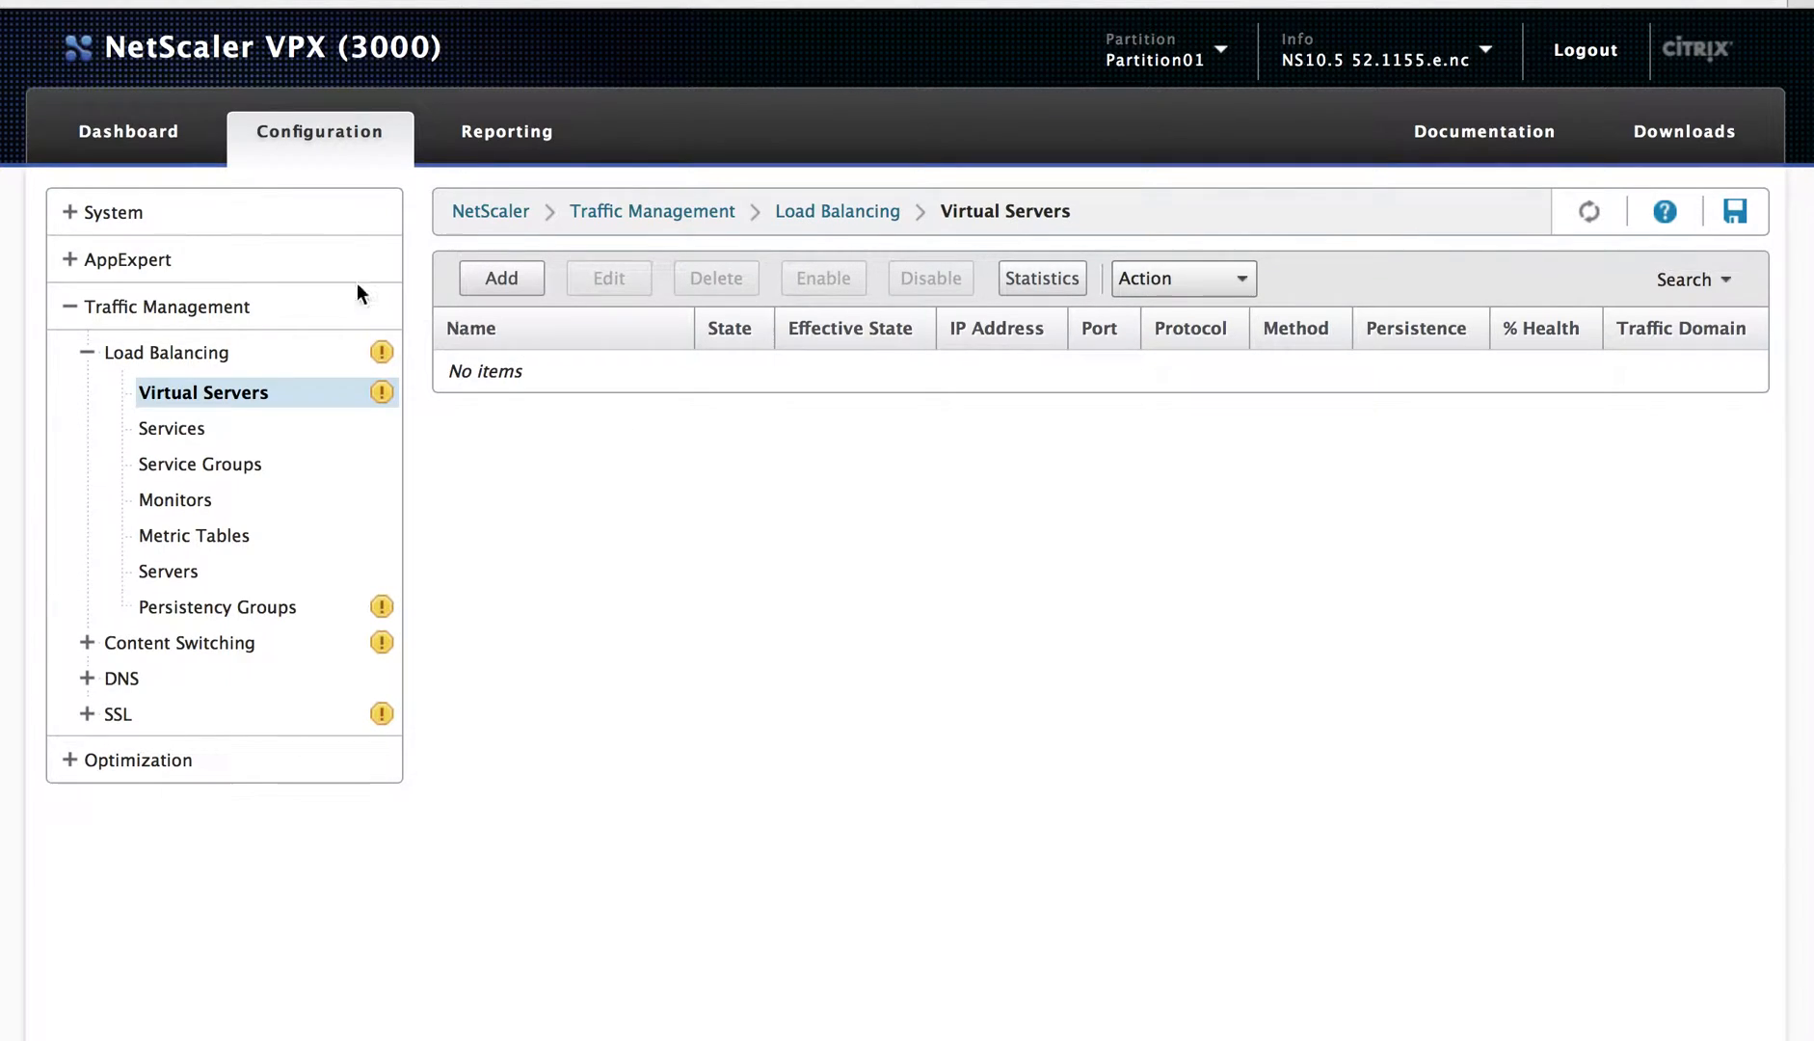
{"action": "left_click", "coordinate": [67, 222]}
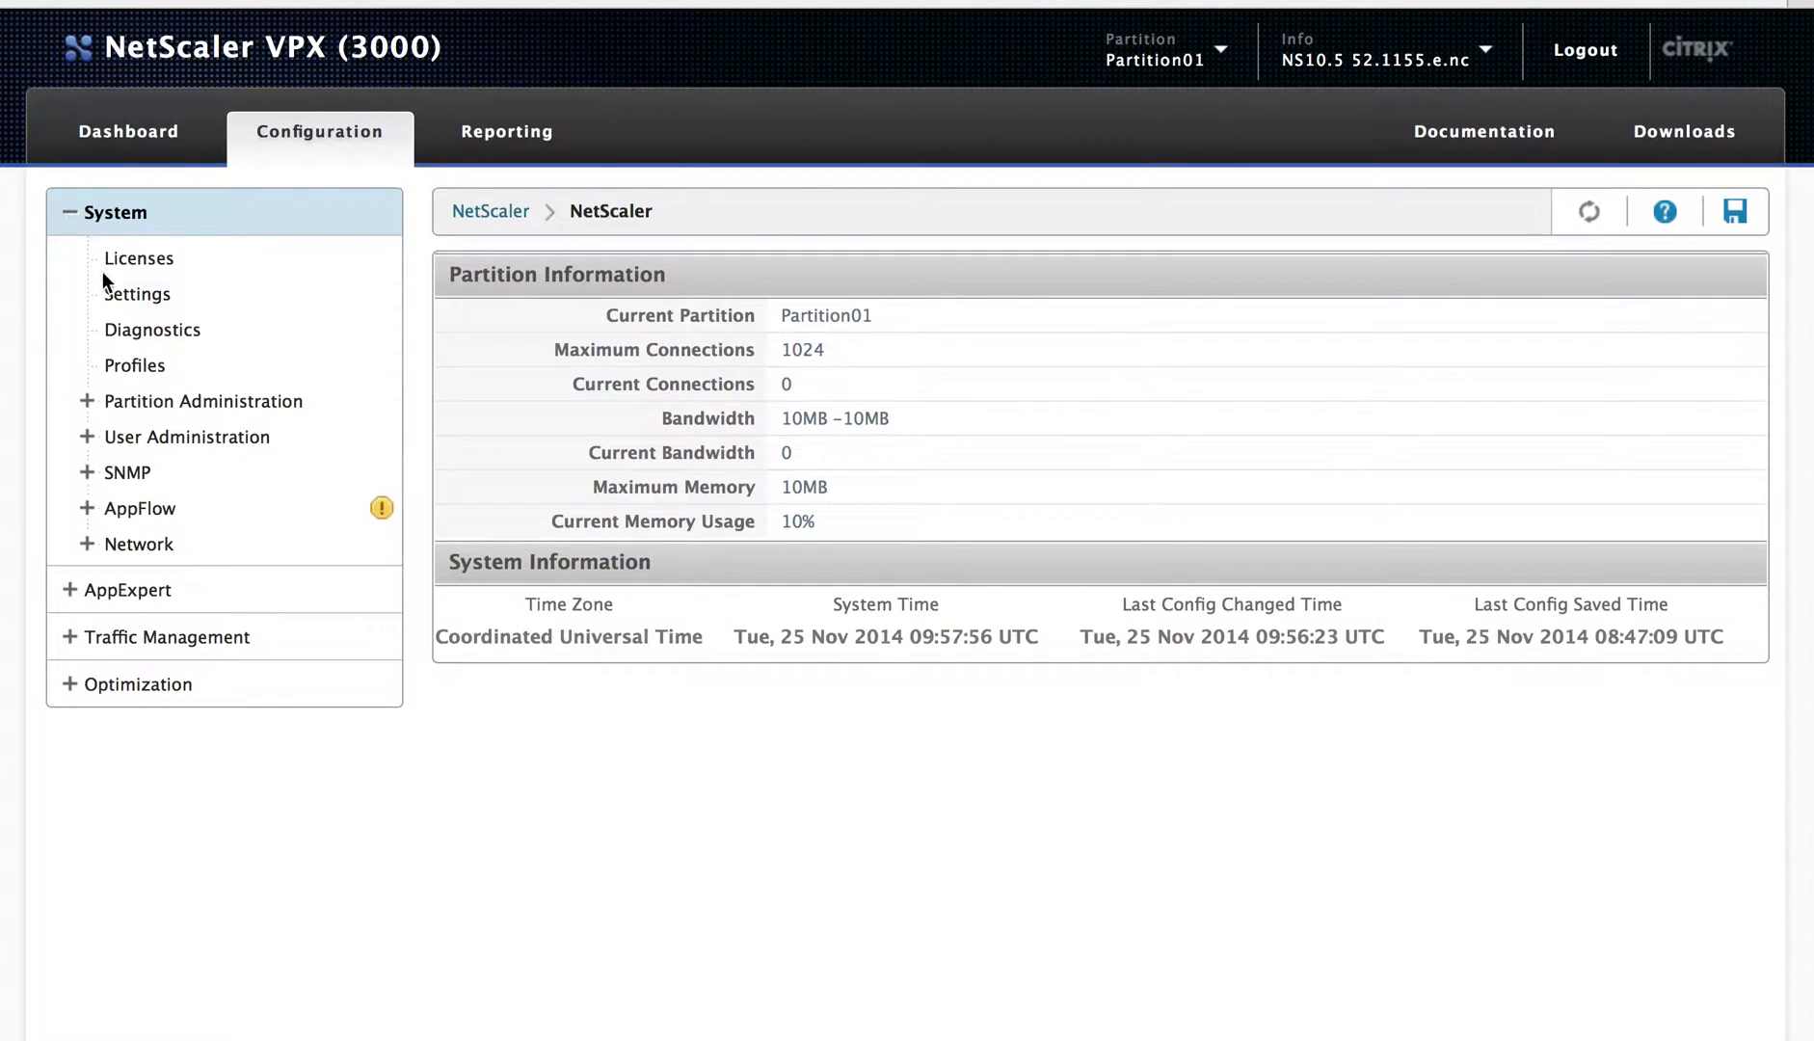
Step: In User Administration > Users, start and cancel an Add, then open user01 for editing
{"action": "left_click", "coordinate": [95, 438]}
{"action": "left_click", "coordinate": [161, 470]}
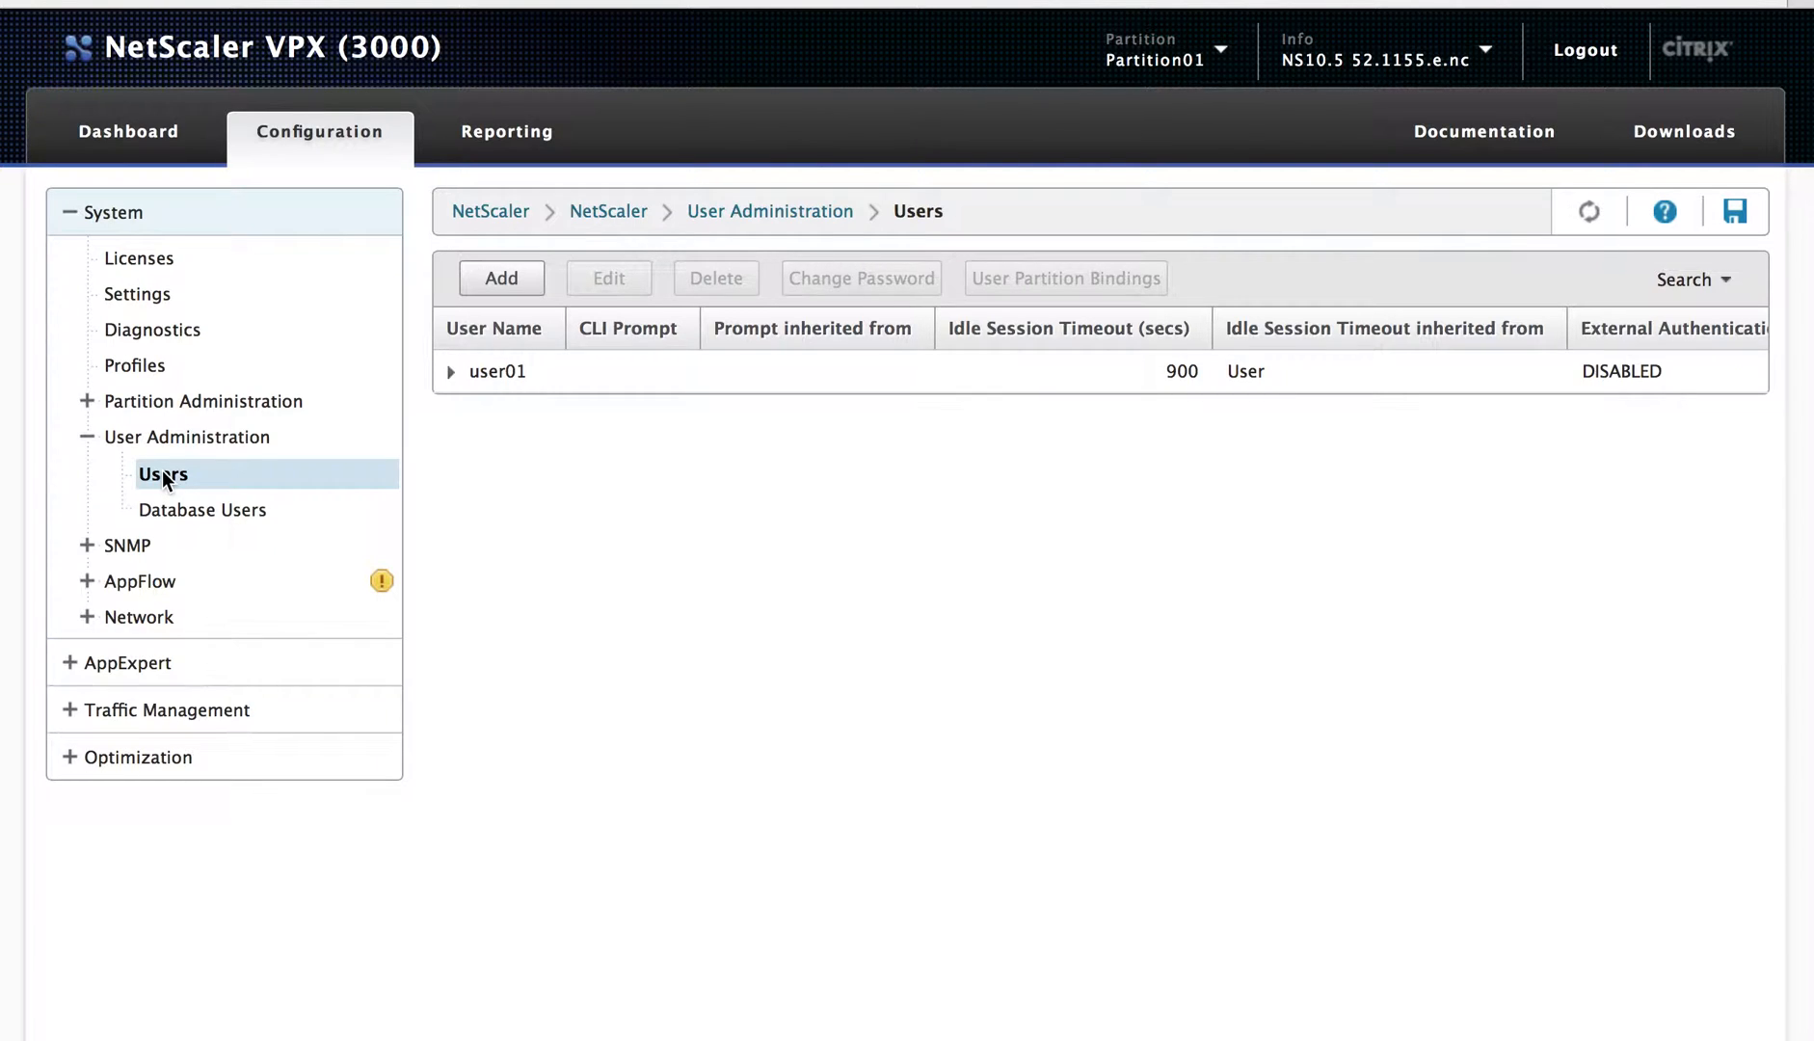
{"action": "left_click", "coordinate": [494, 278]}
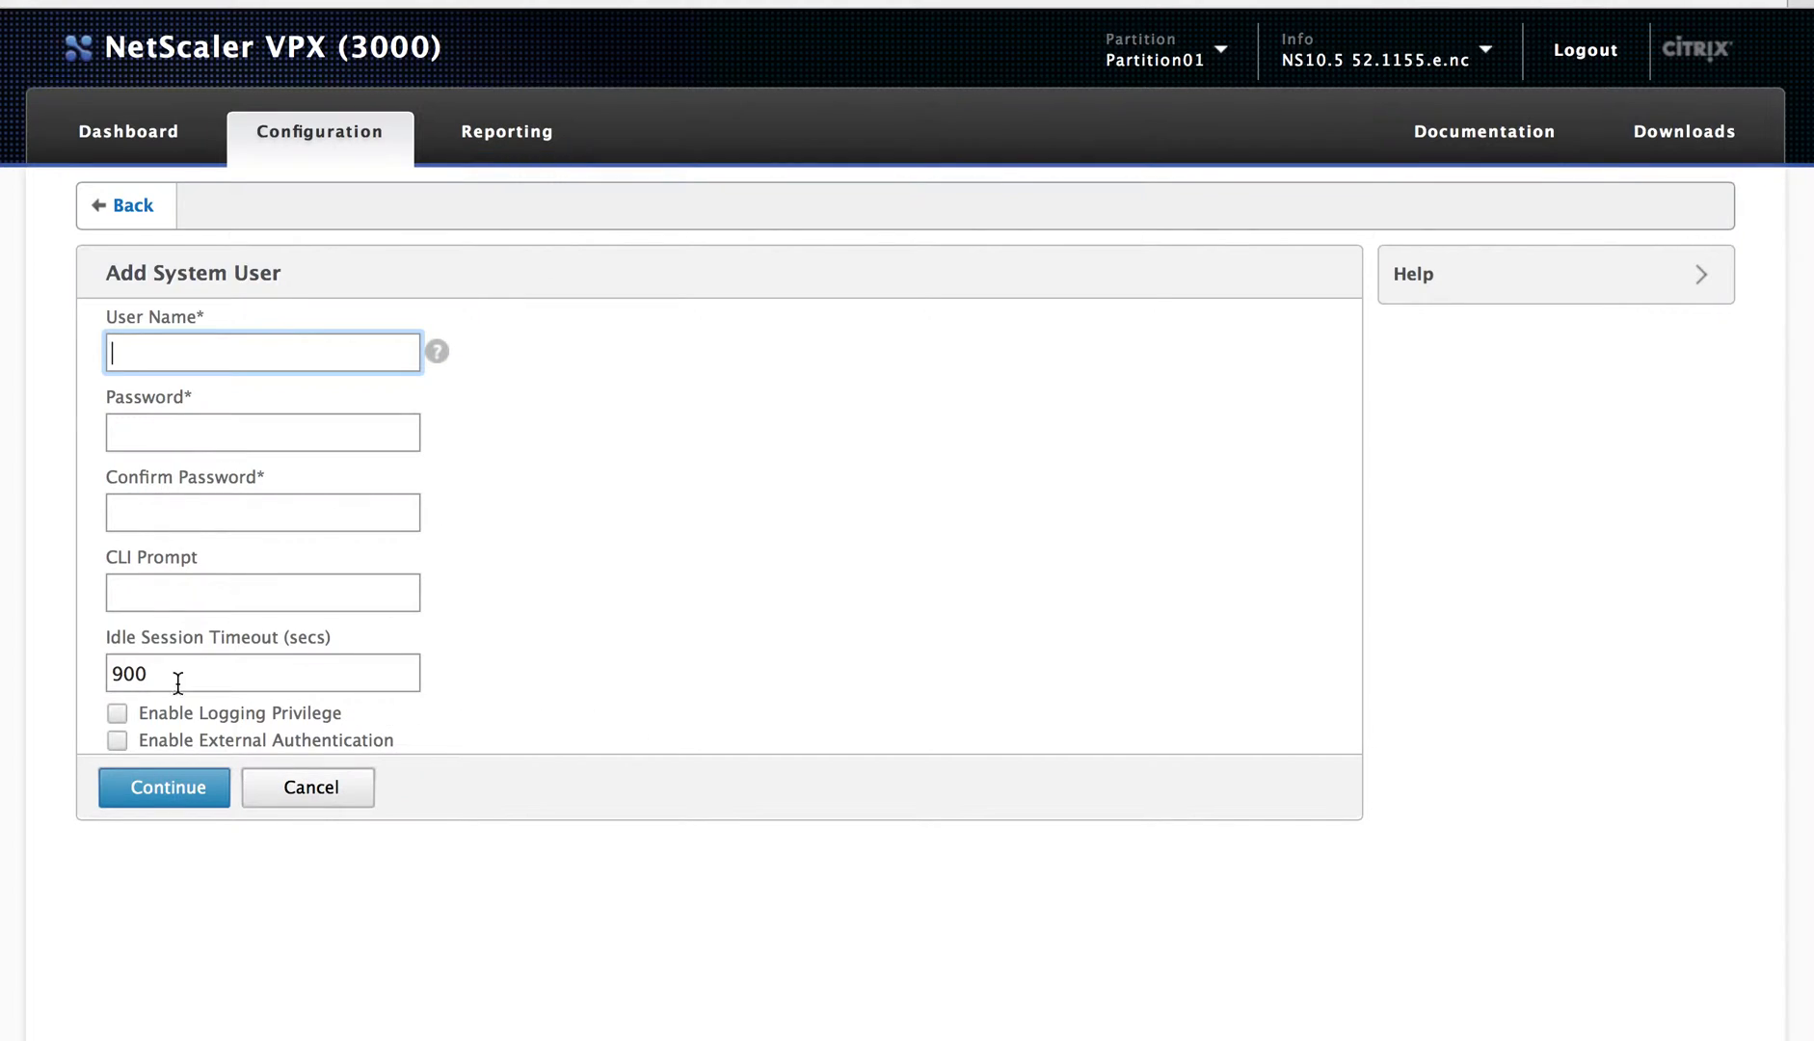
{"action": "left_click", "coordinate": [313, 790]}
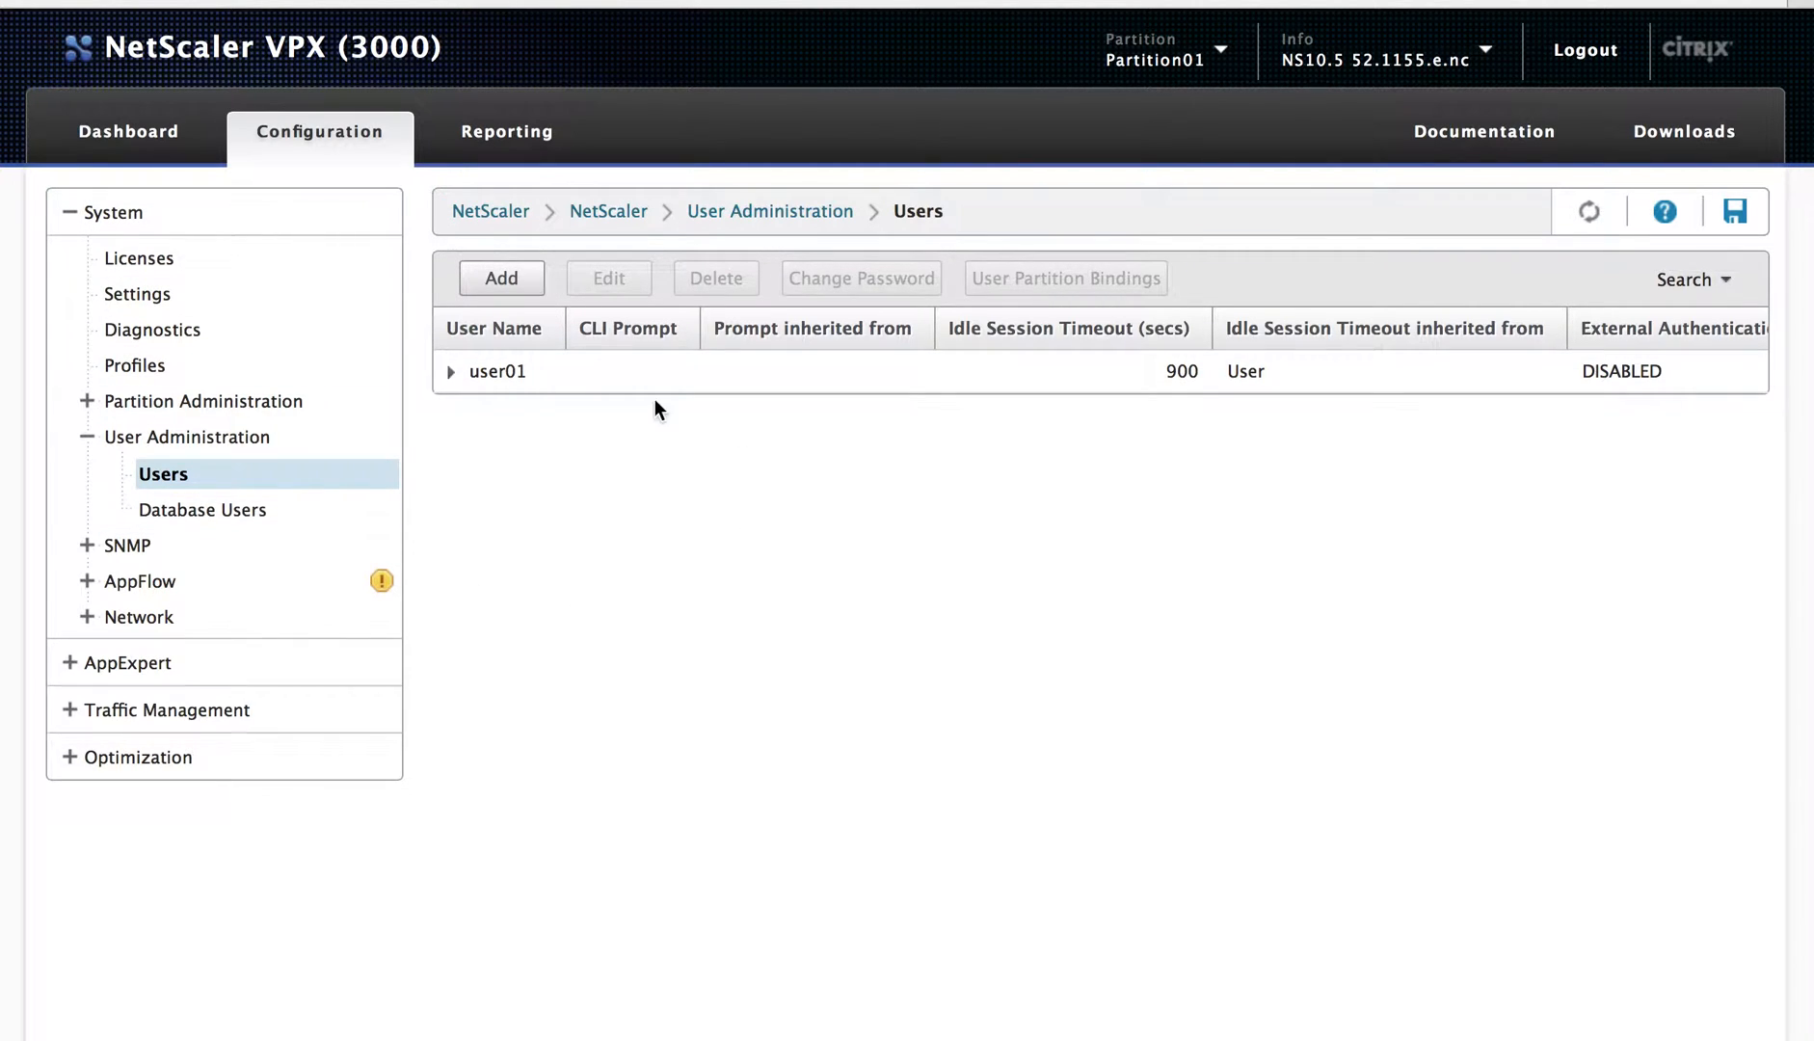
{"action": "left_click", "coordinate": [582, 384]}
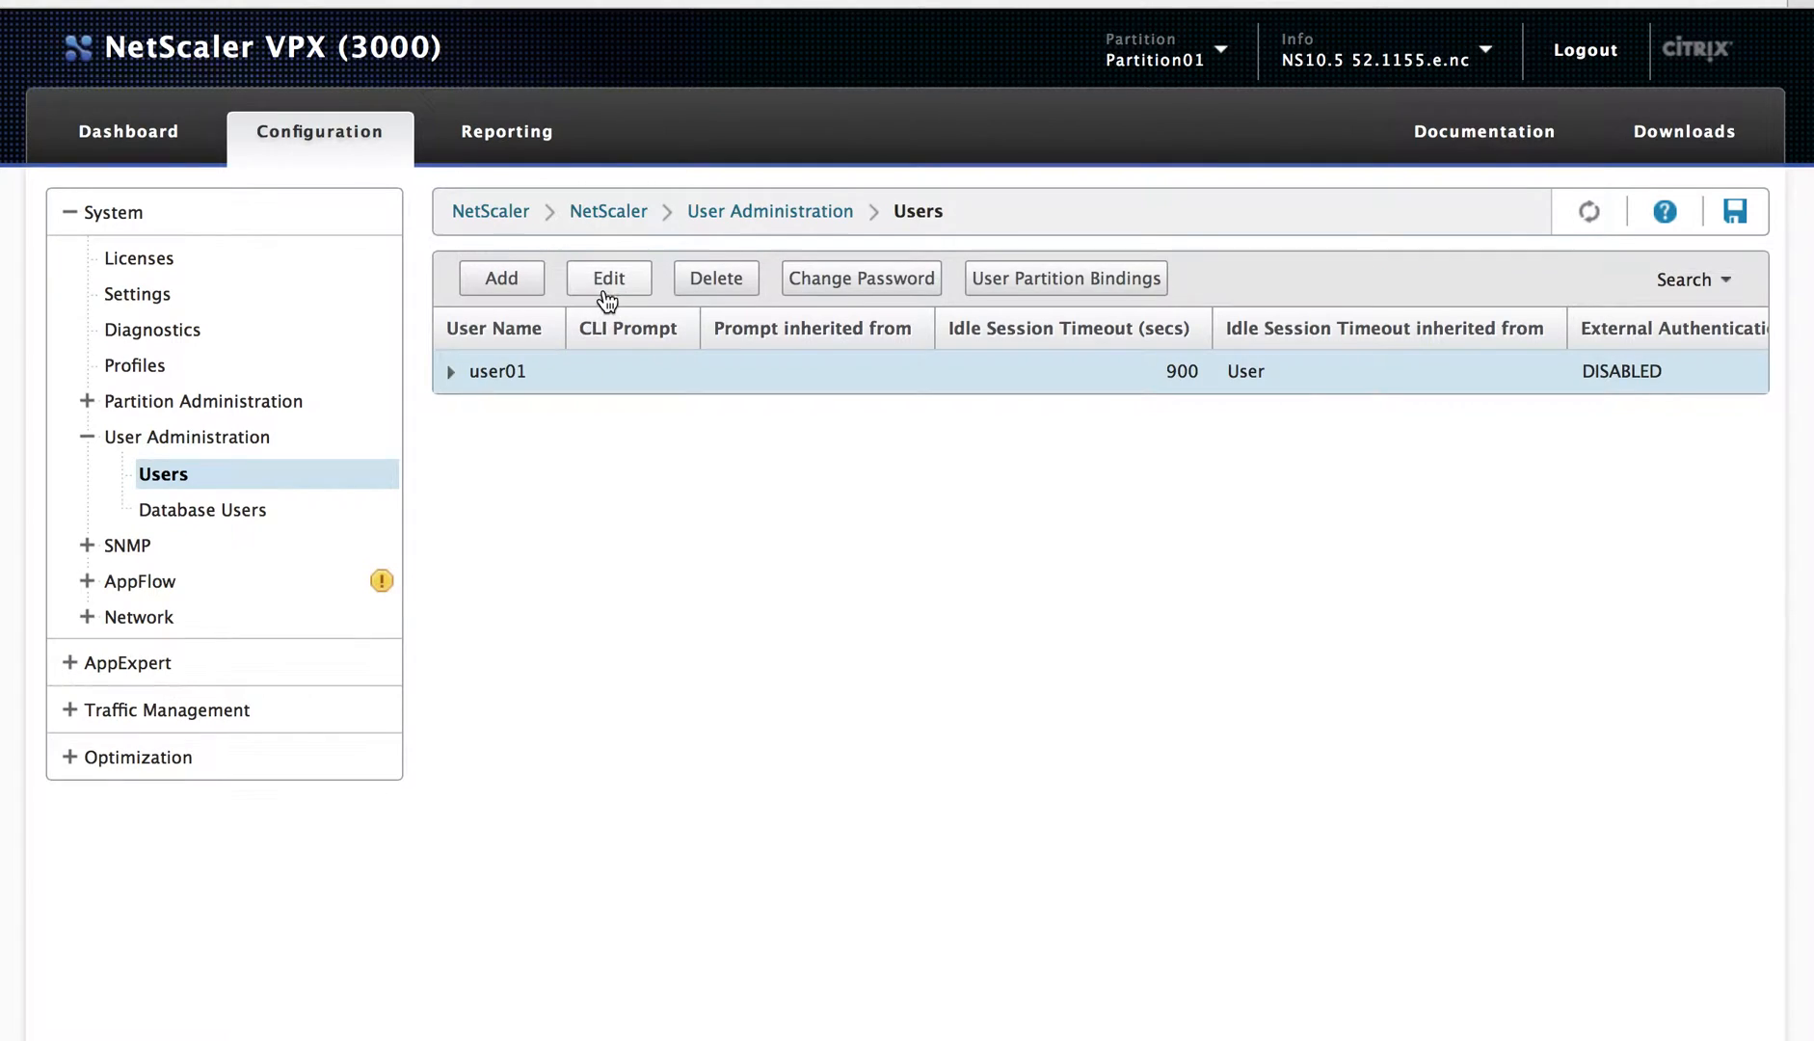
{"action": "left_click", "coordinate": [603, 286]}
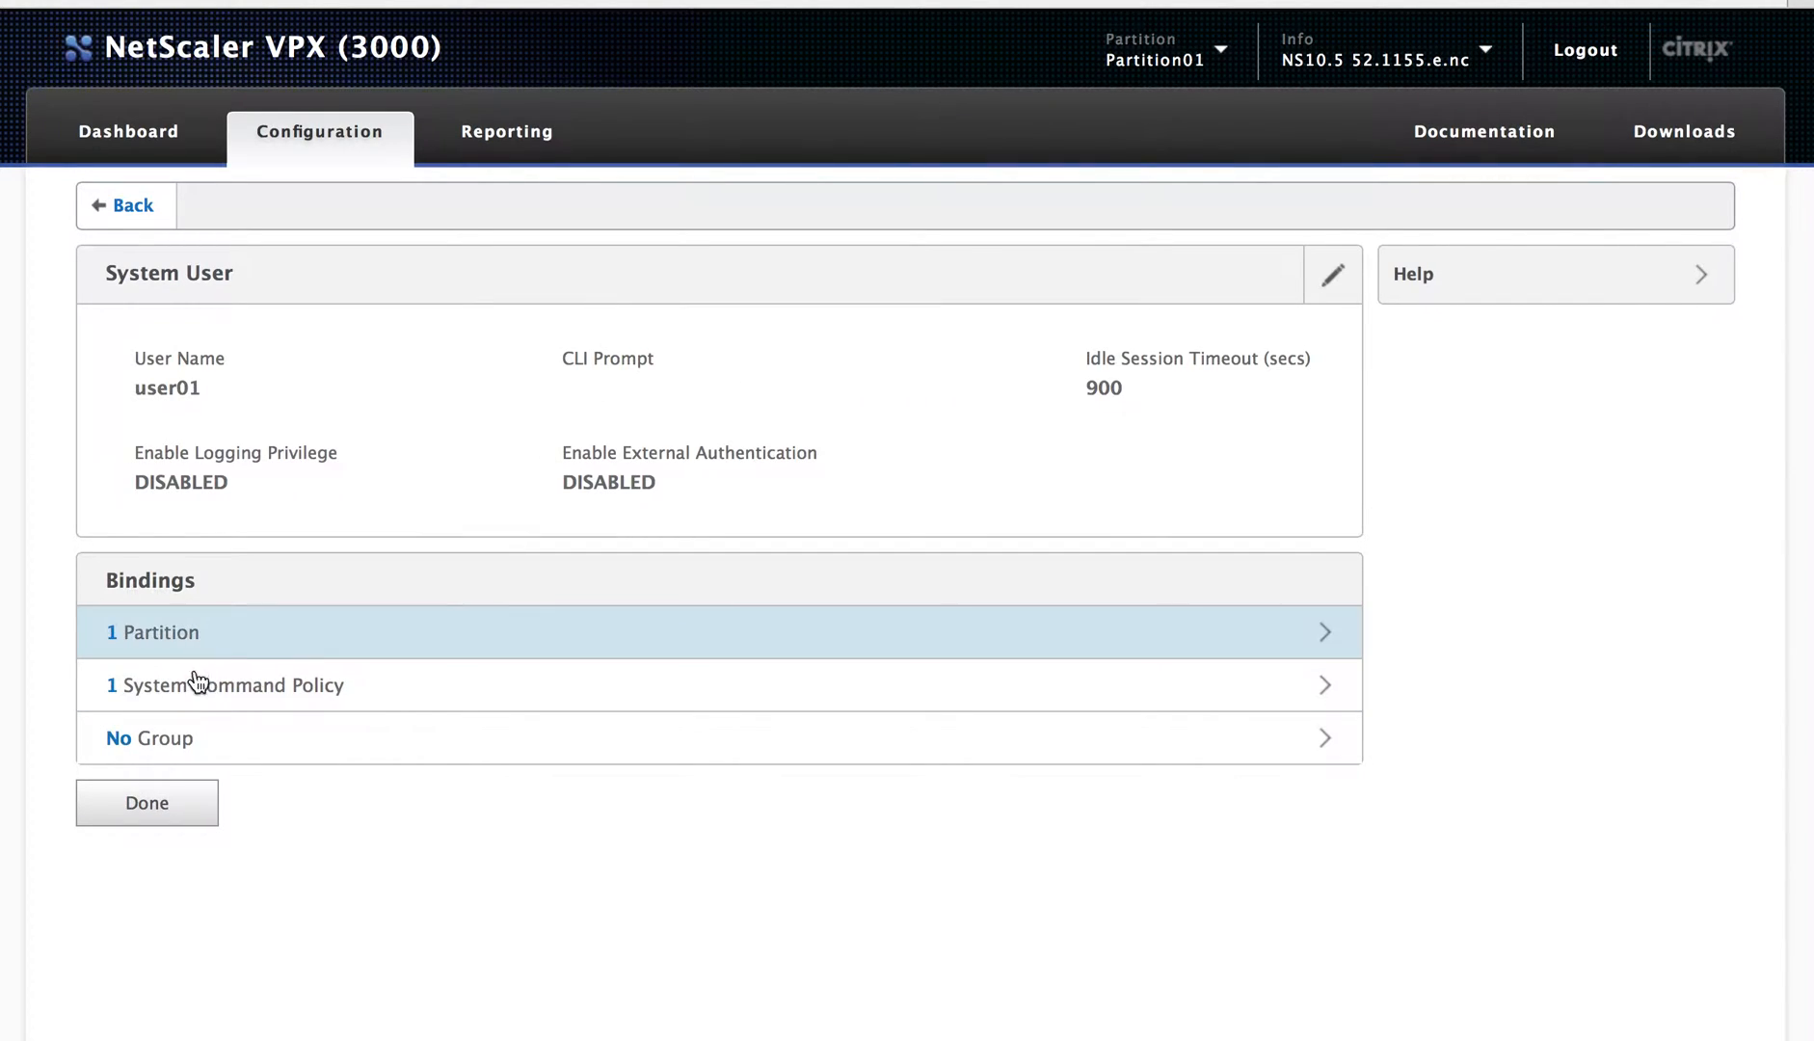
Step: Try binding another command policy to user01, dismiss the not-permitted error, then check session info
{"action": "left_click", "coordinate": [194, 690]}
{"action": "left_click", "coordinate": [504, 290]}
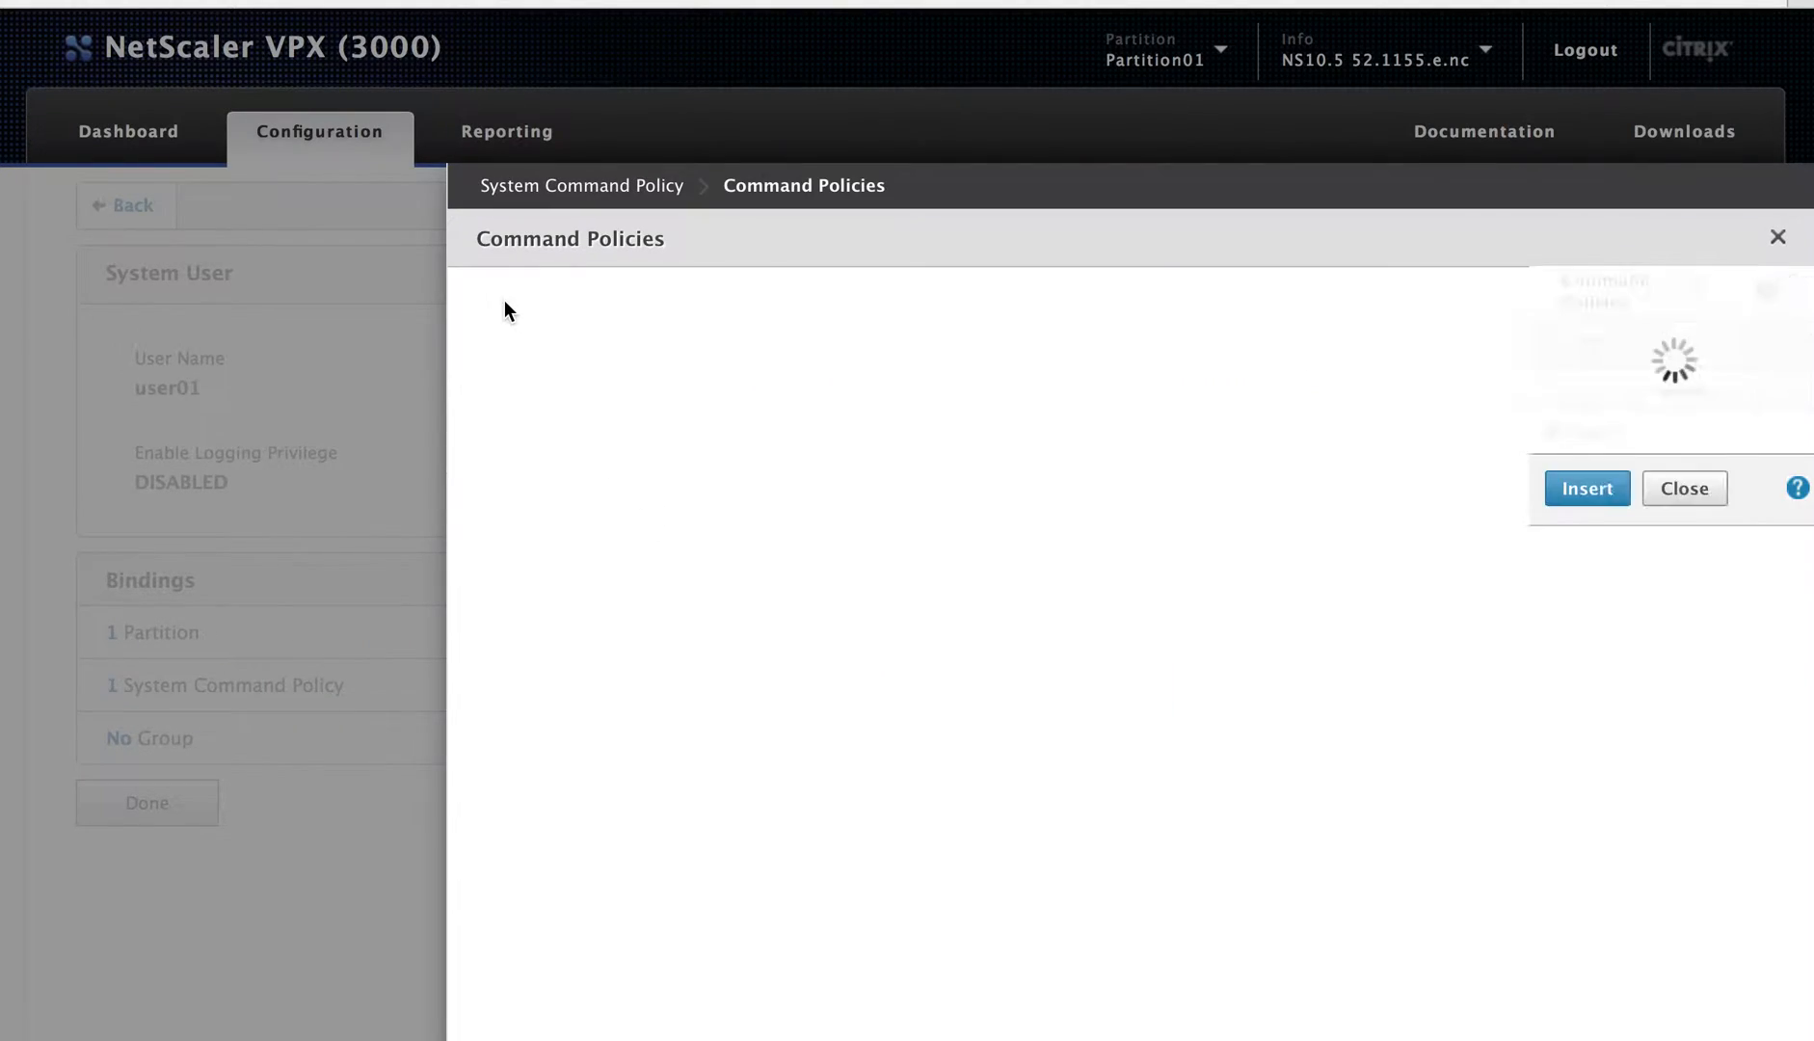
{"action": "left_click", "coordinate": [896, 630]}
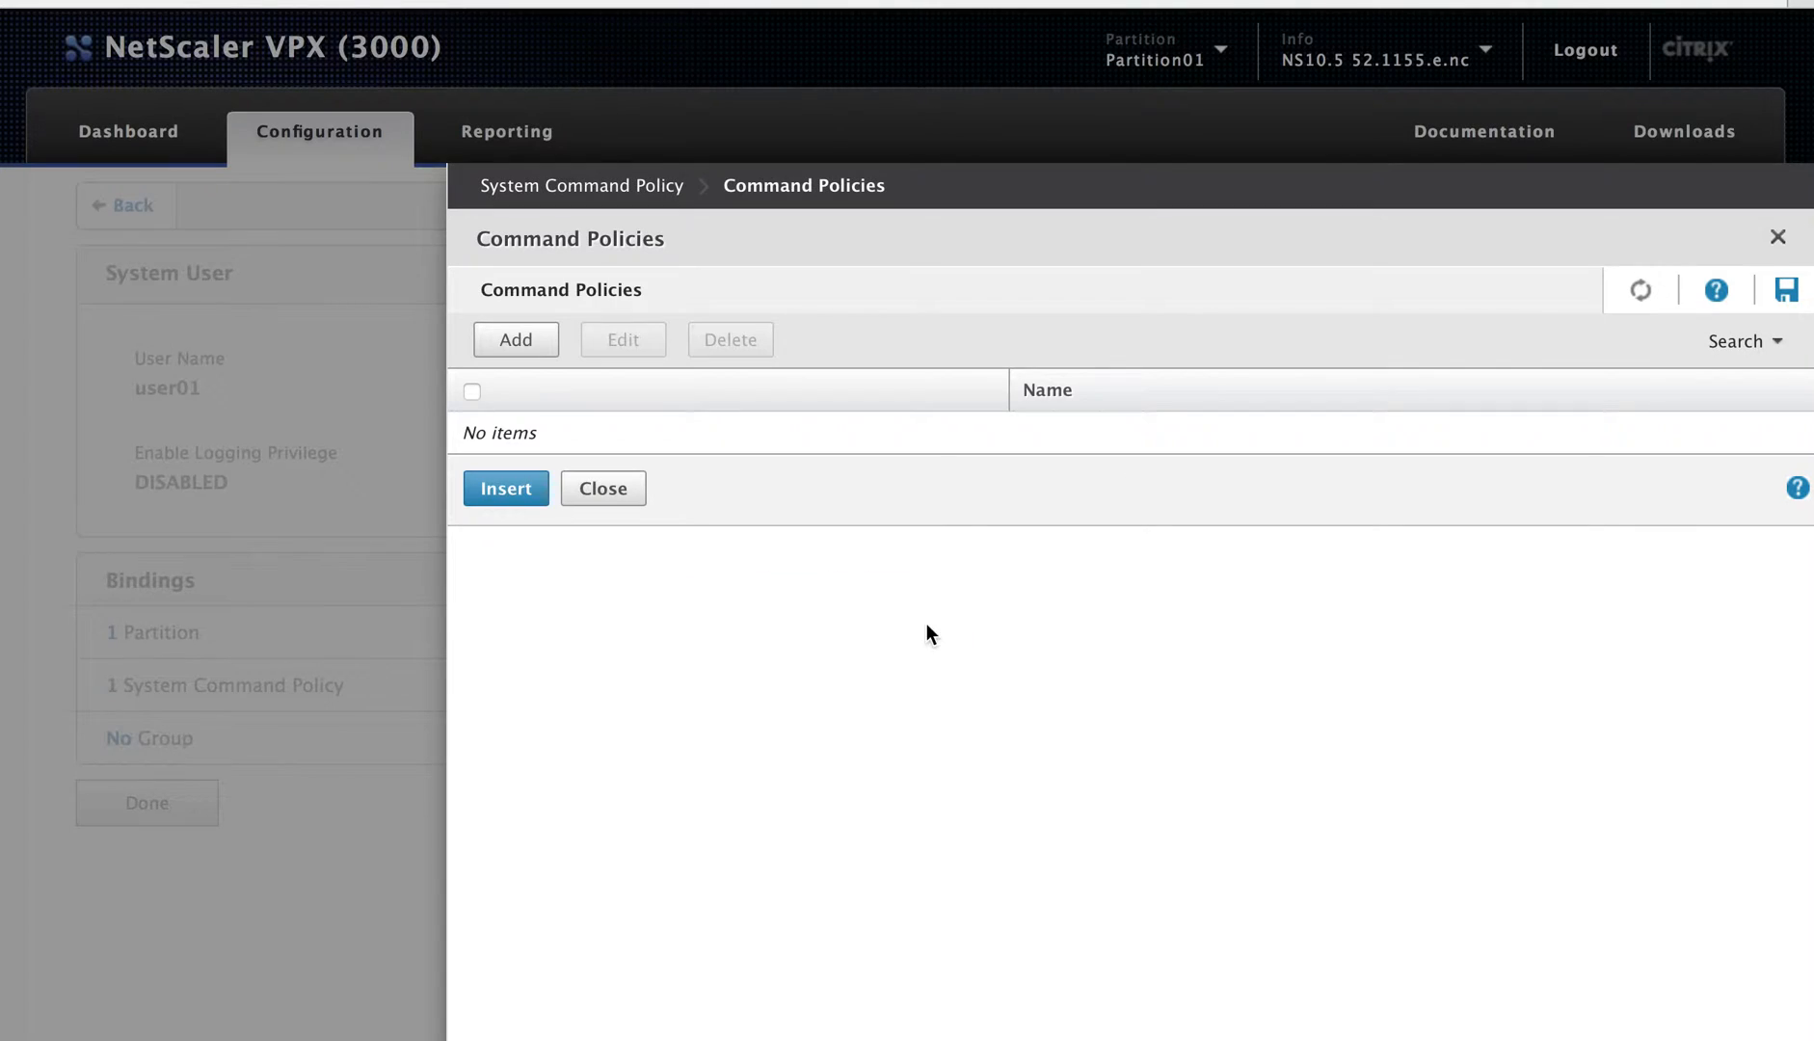
{"action": "left_click", "coordinate": [599, 490]}
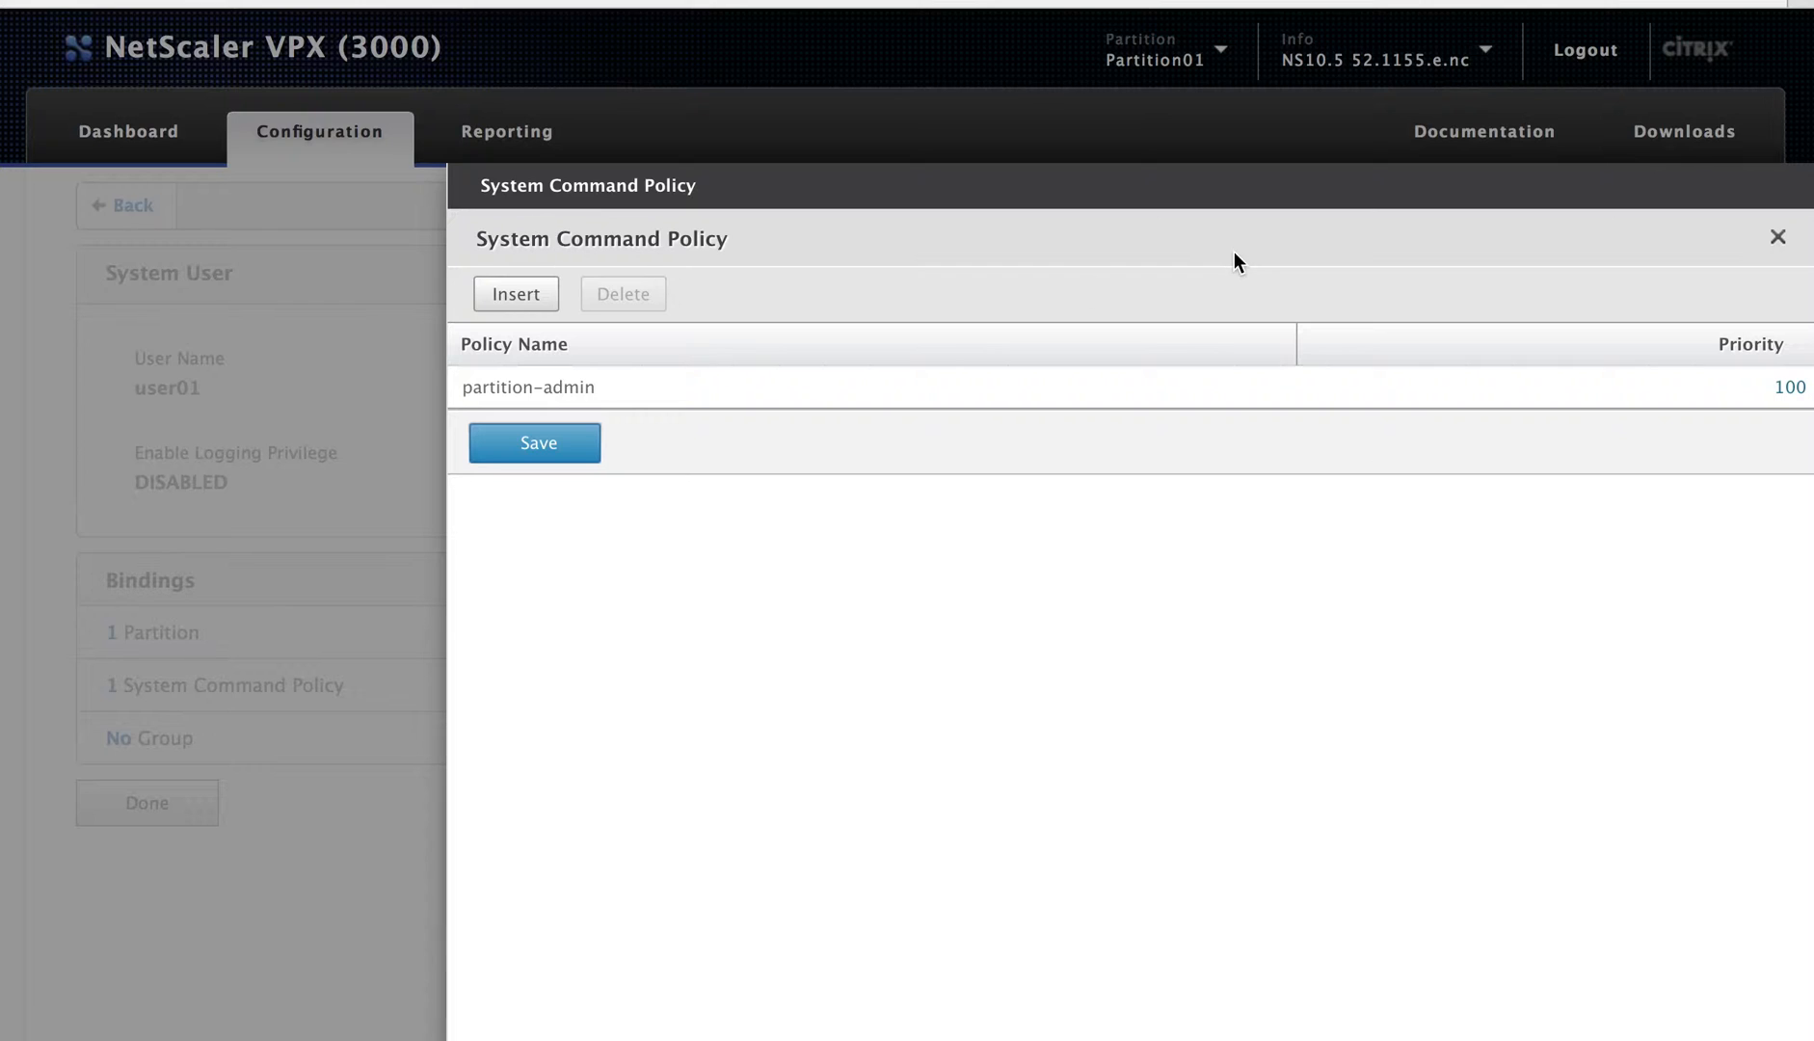
{"action": "left_click", "coordinate": [1777, 237]}
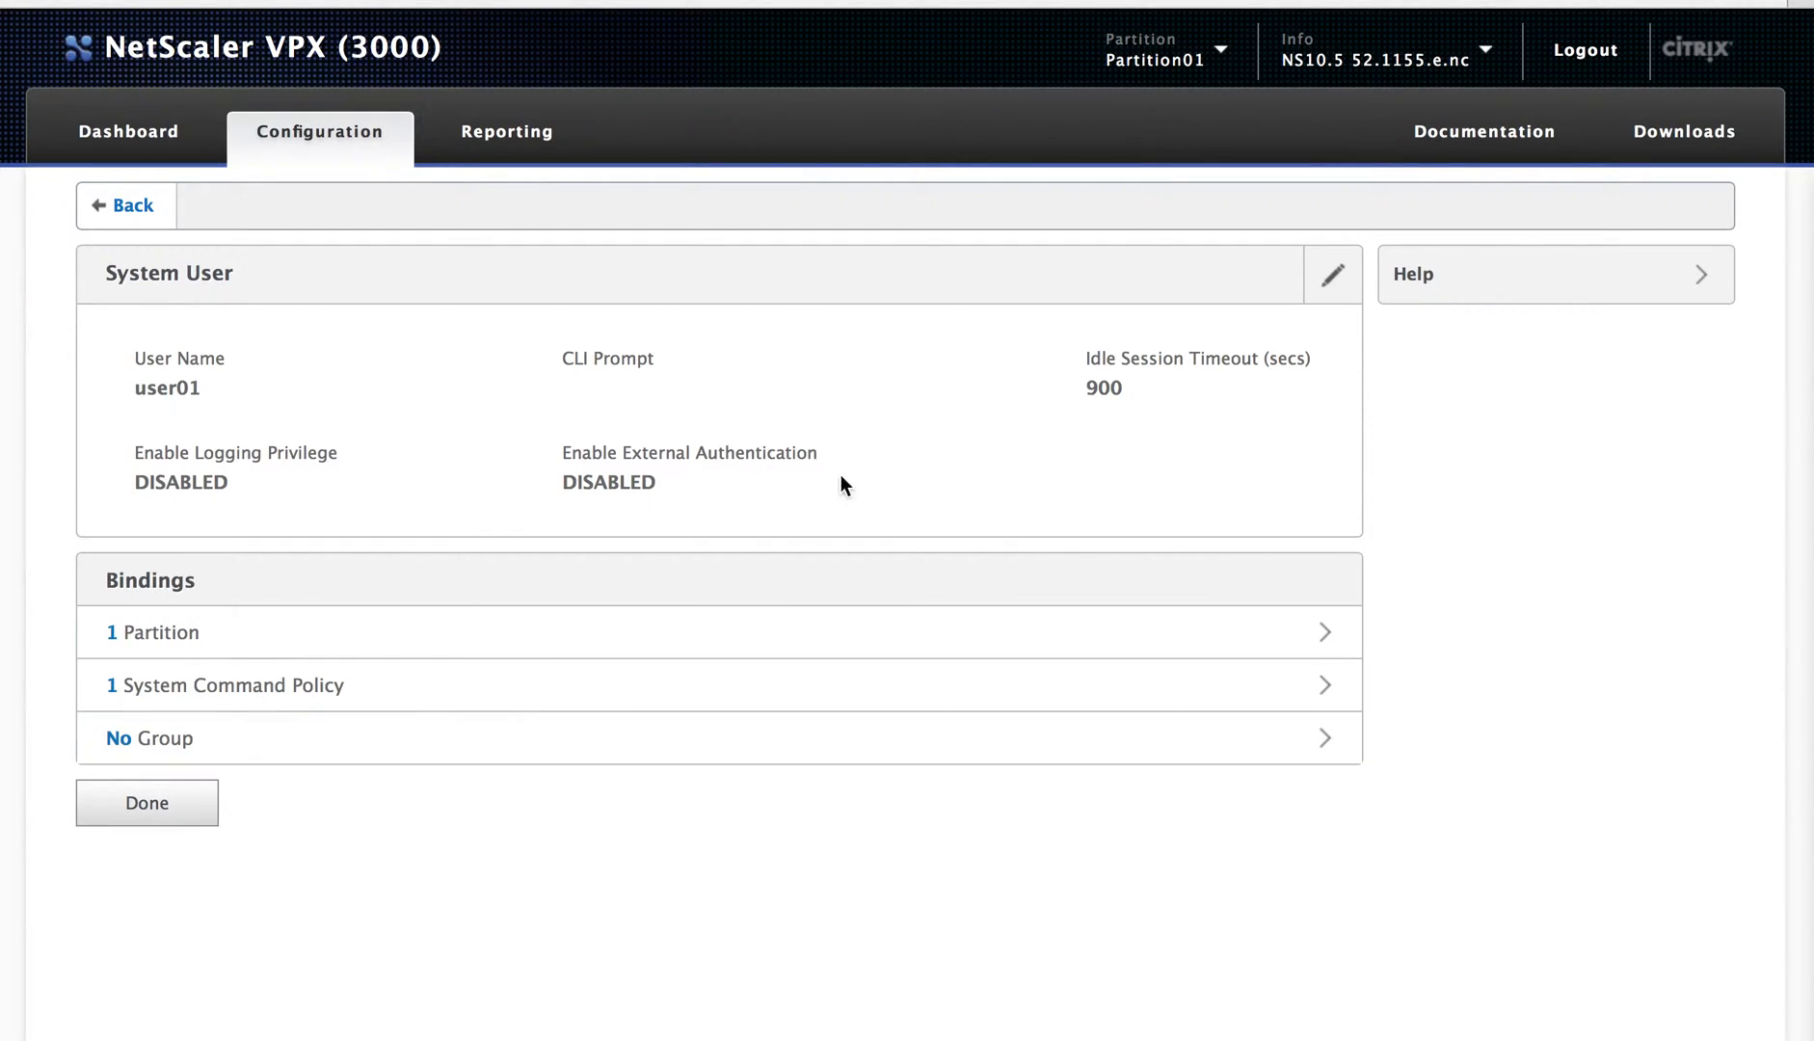
{"action": "left_click", "coordinate": [1222, 53]}
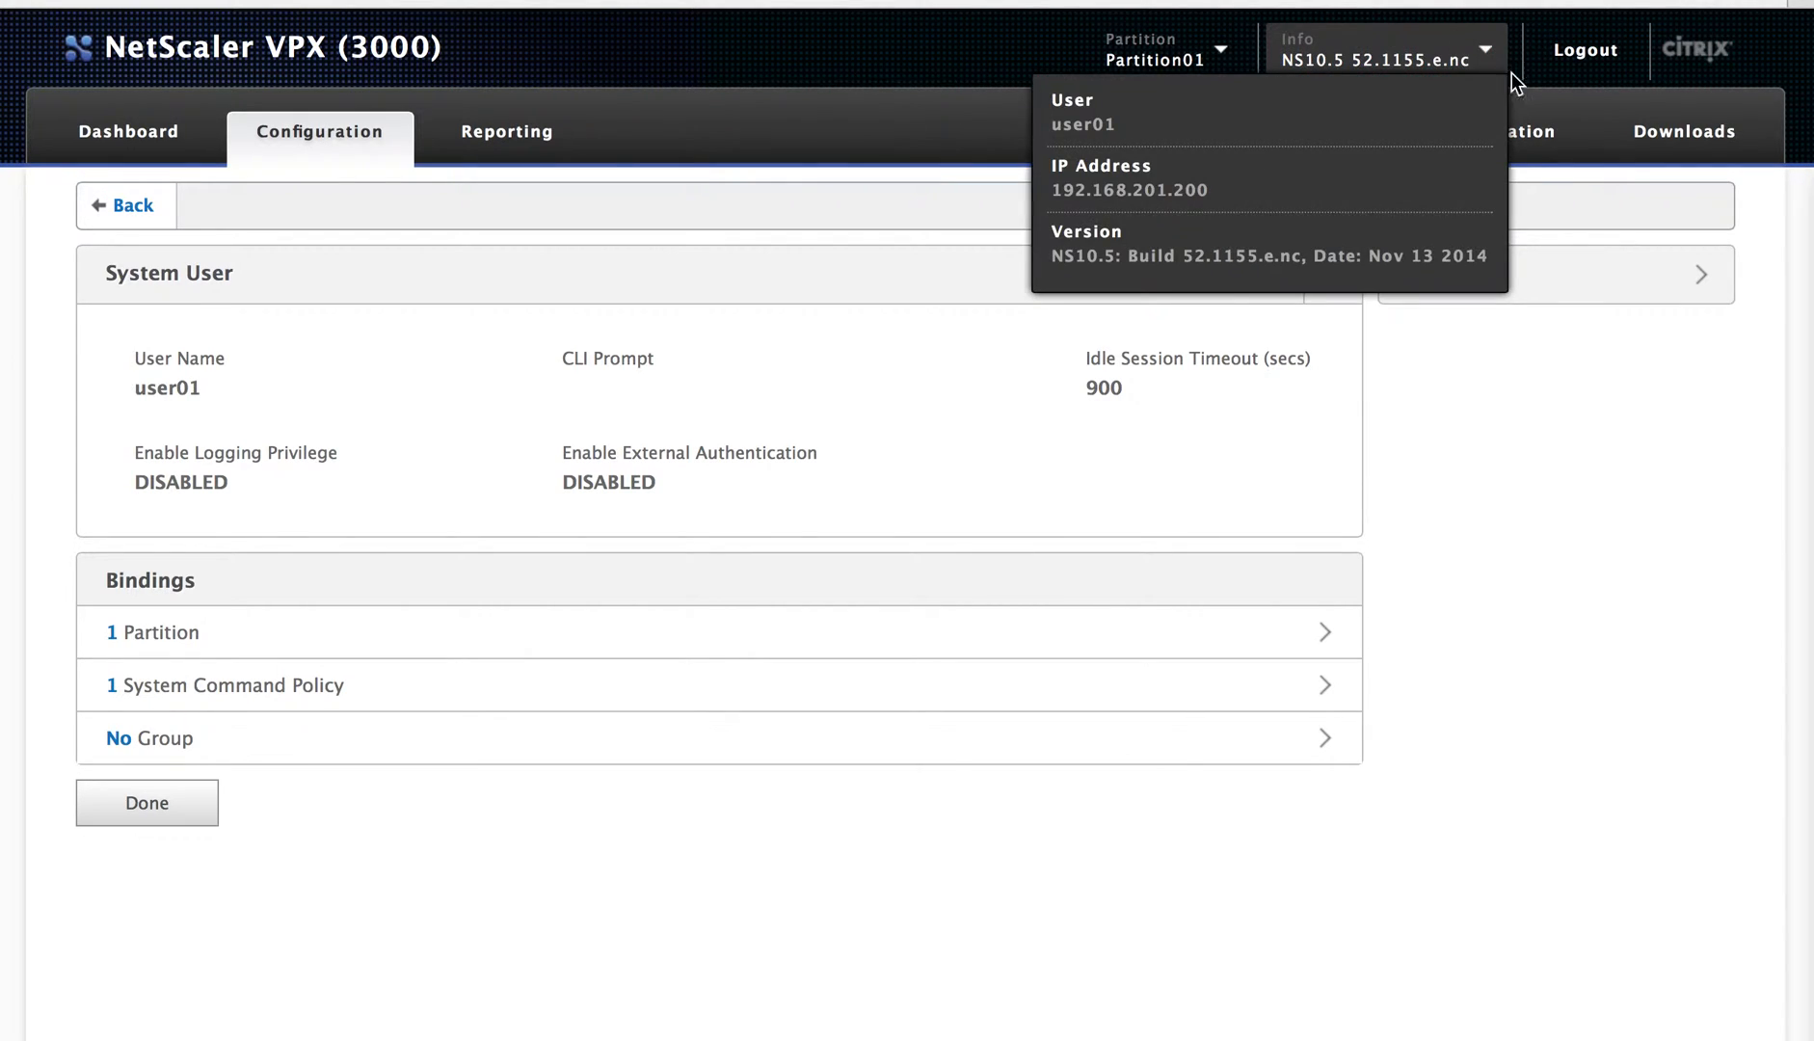
Step: Log out and sign back in as nsroot with the administrator password
{"action": "left_click", "coordinate": [1580, 45]}
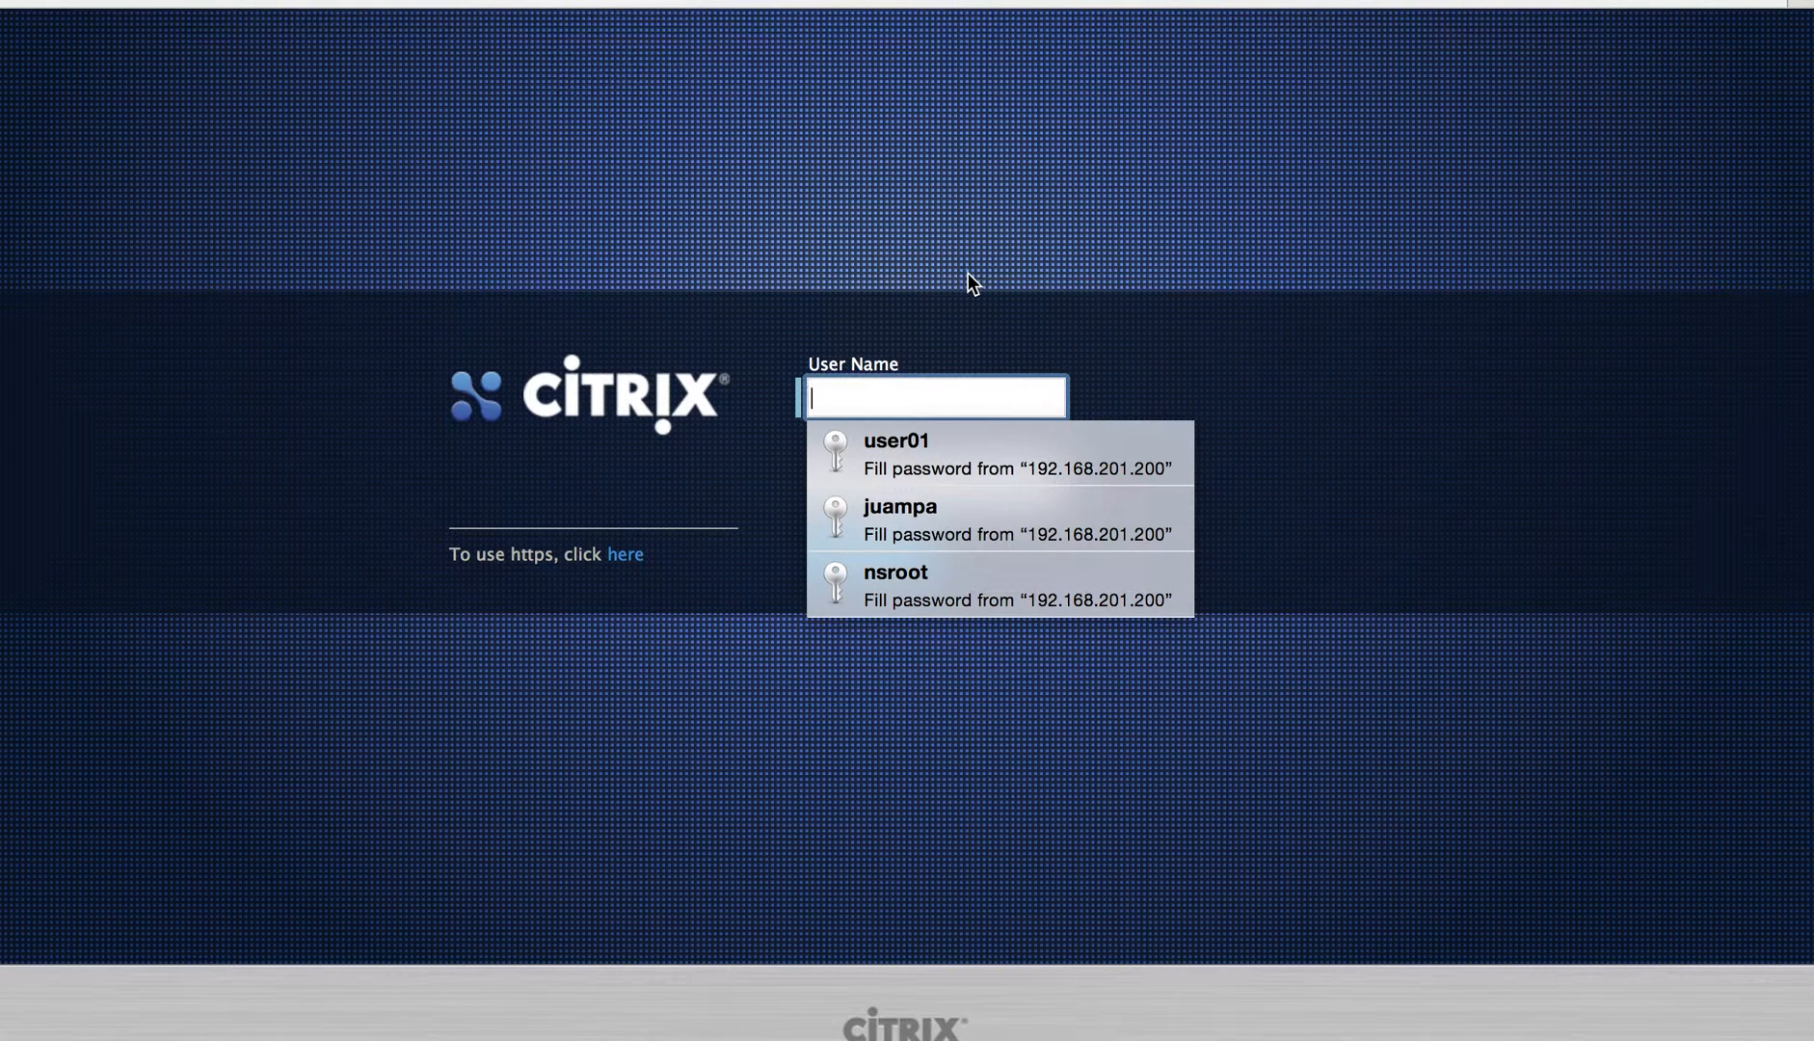
{"action": "type", "text": "nsroot"}
{"action": "key", "text": "Tab"}
{"action": "type", "text": "nsroot"}
{"action": "key", "text": "Return"}
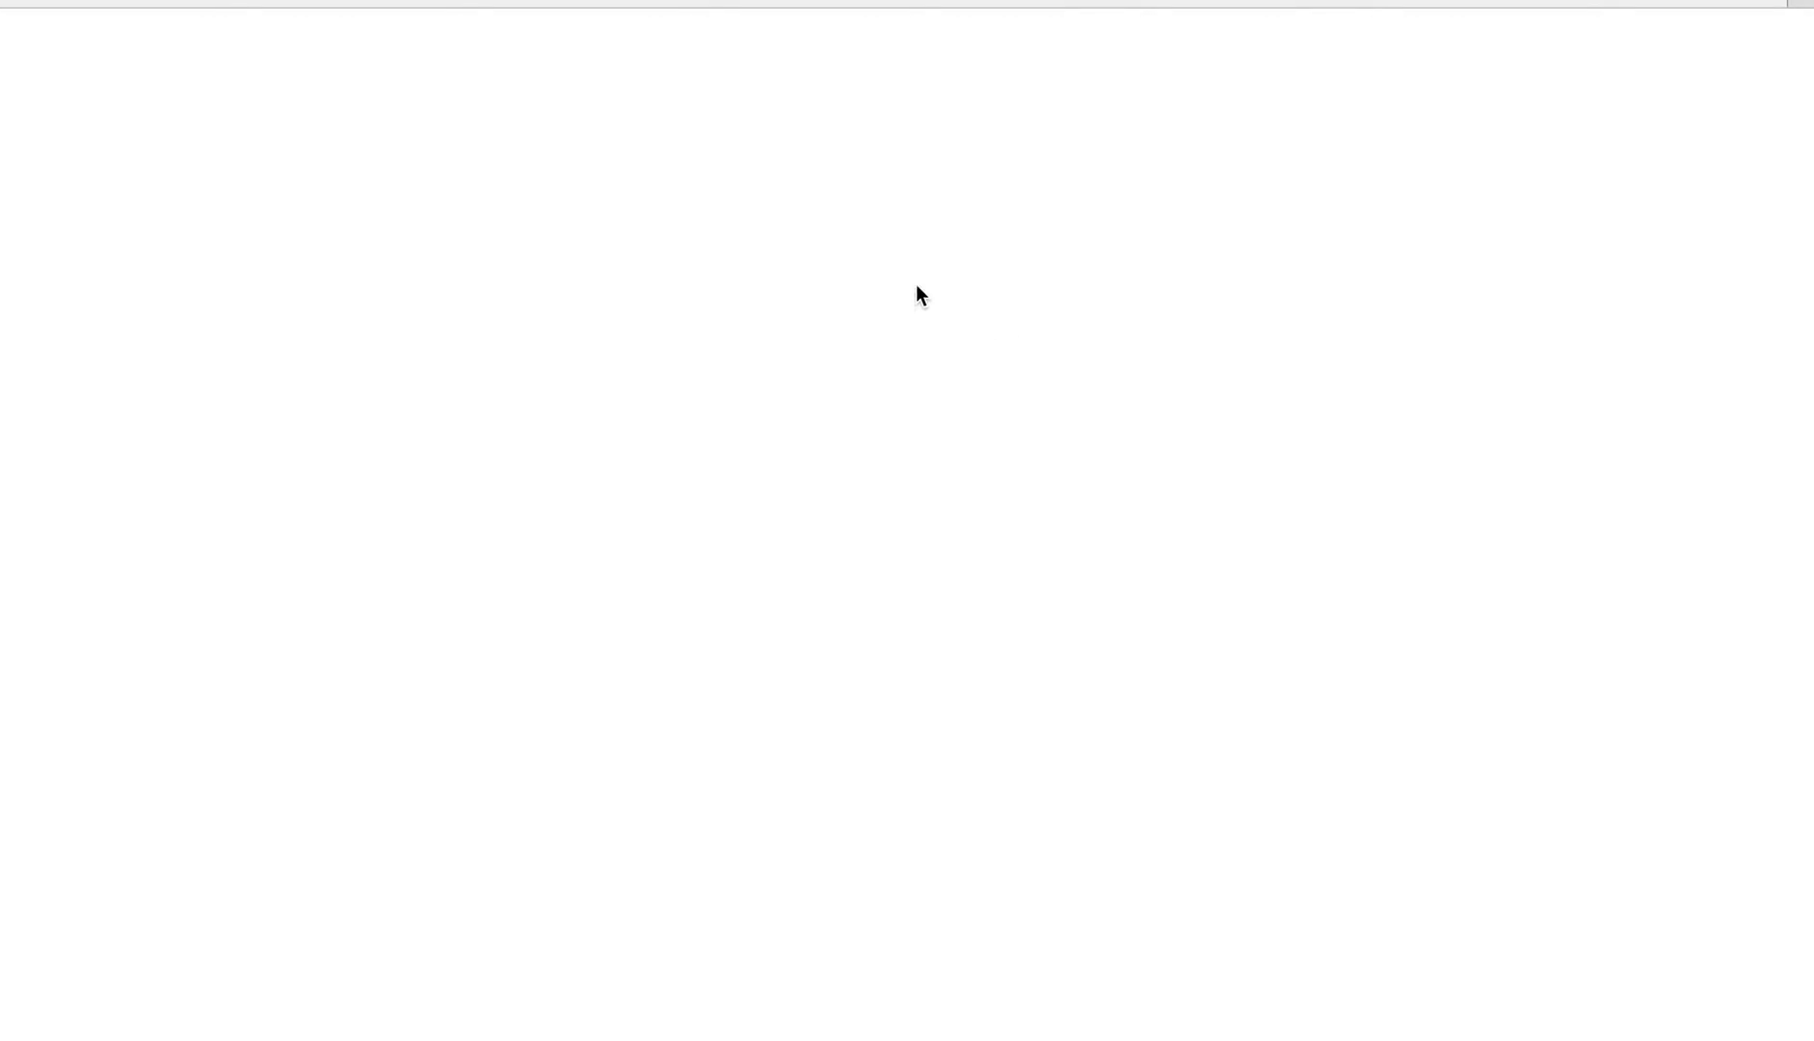
{"action": "mouse_move", "coordinate": [1163, 30]}
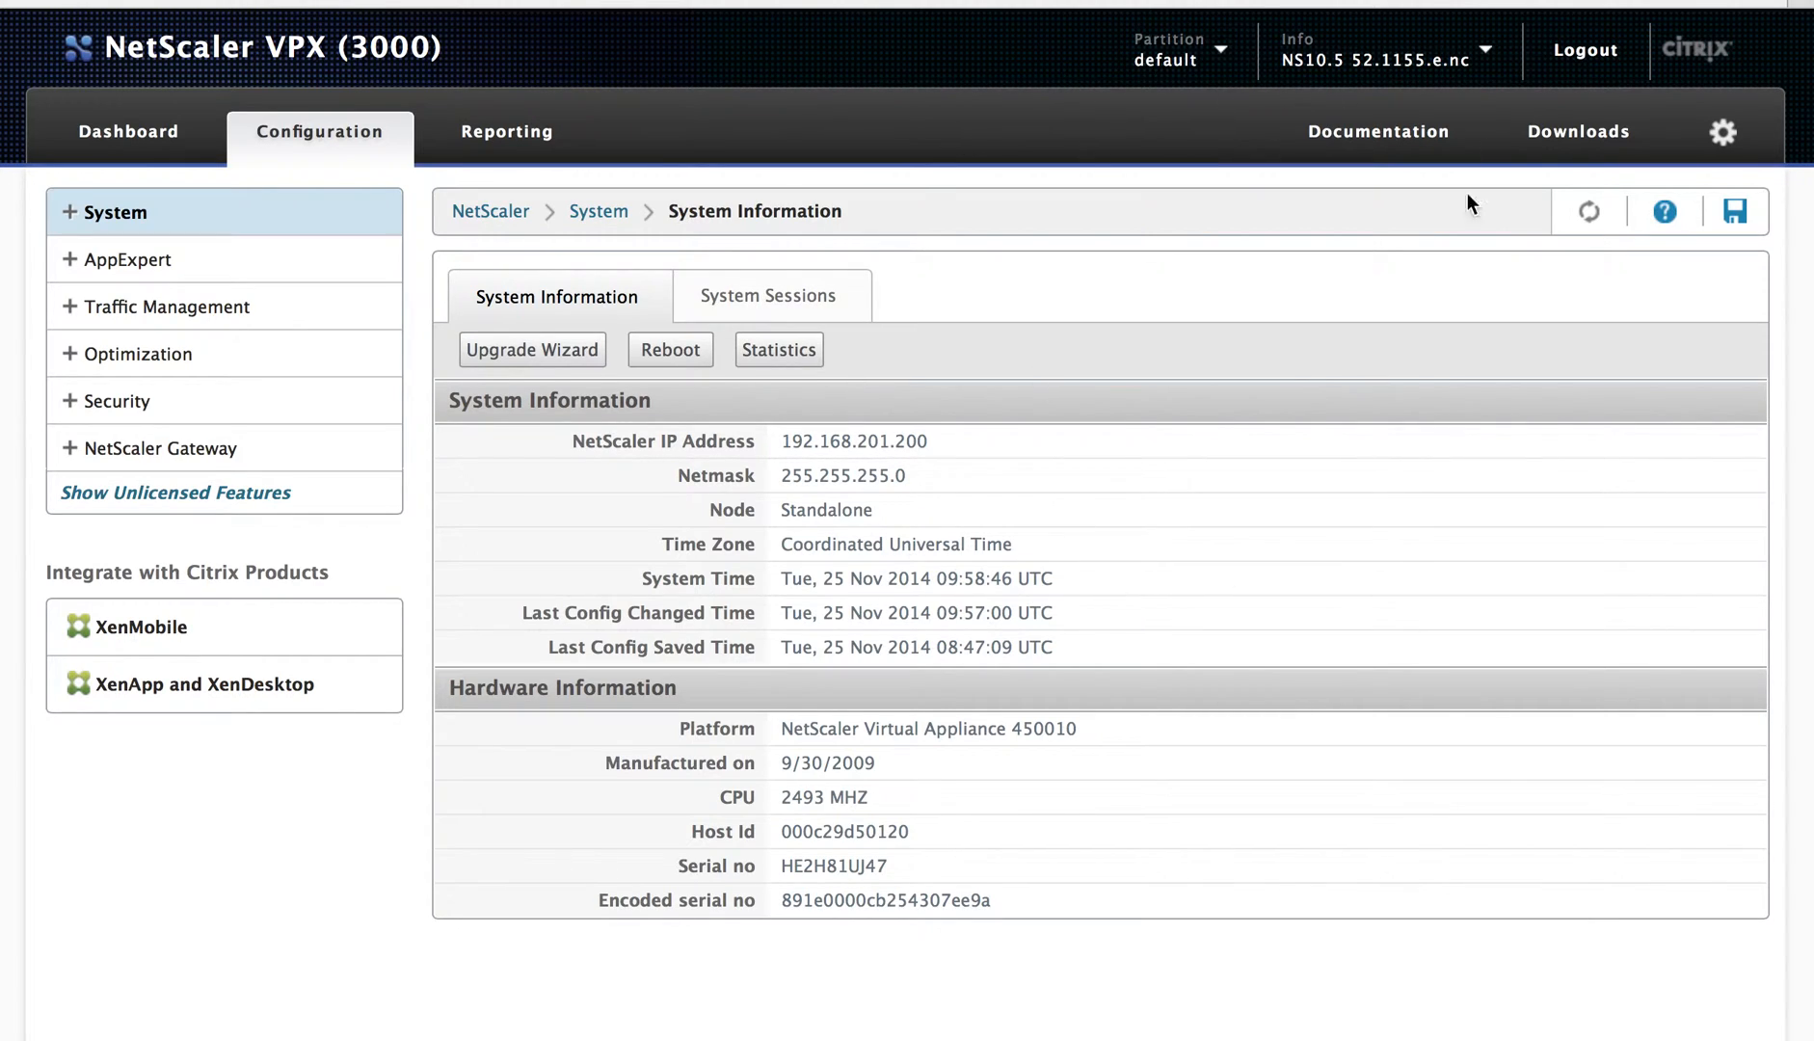
Step: Switch to Partition01 and review its limits: 1024 connections, 10MB memory, 10% usage
{"action": "mouse_move", "coordinate": [1220, 53]}
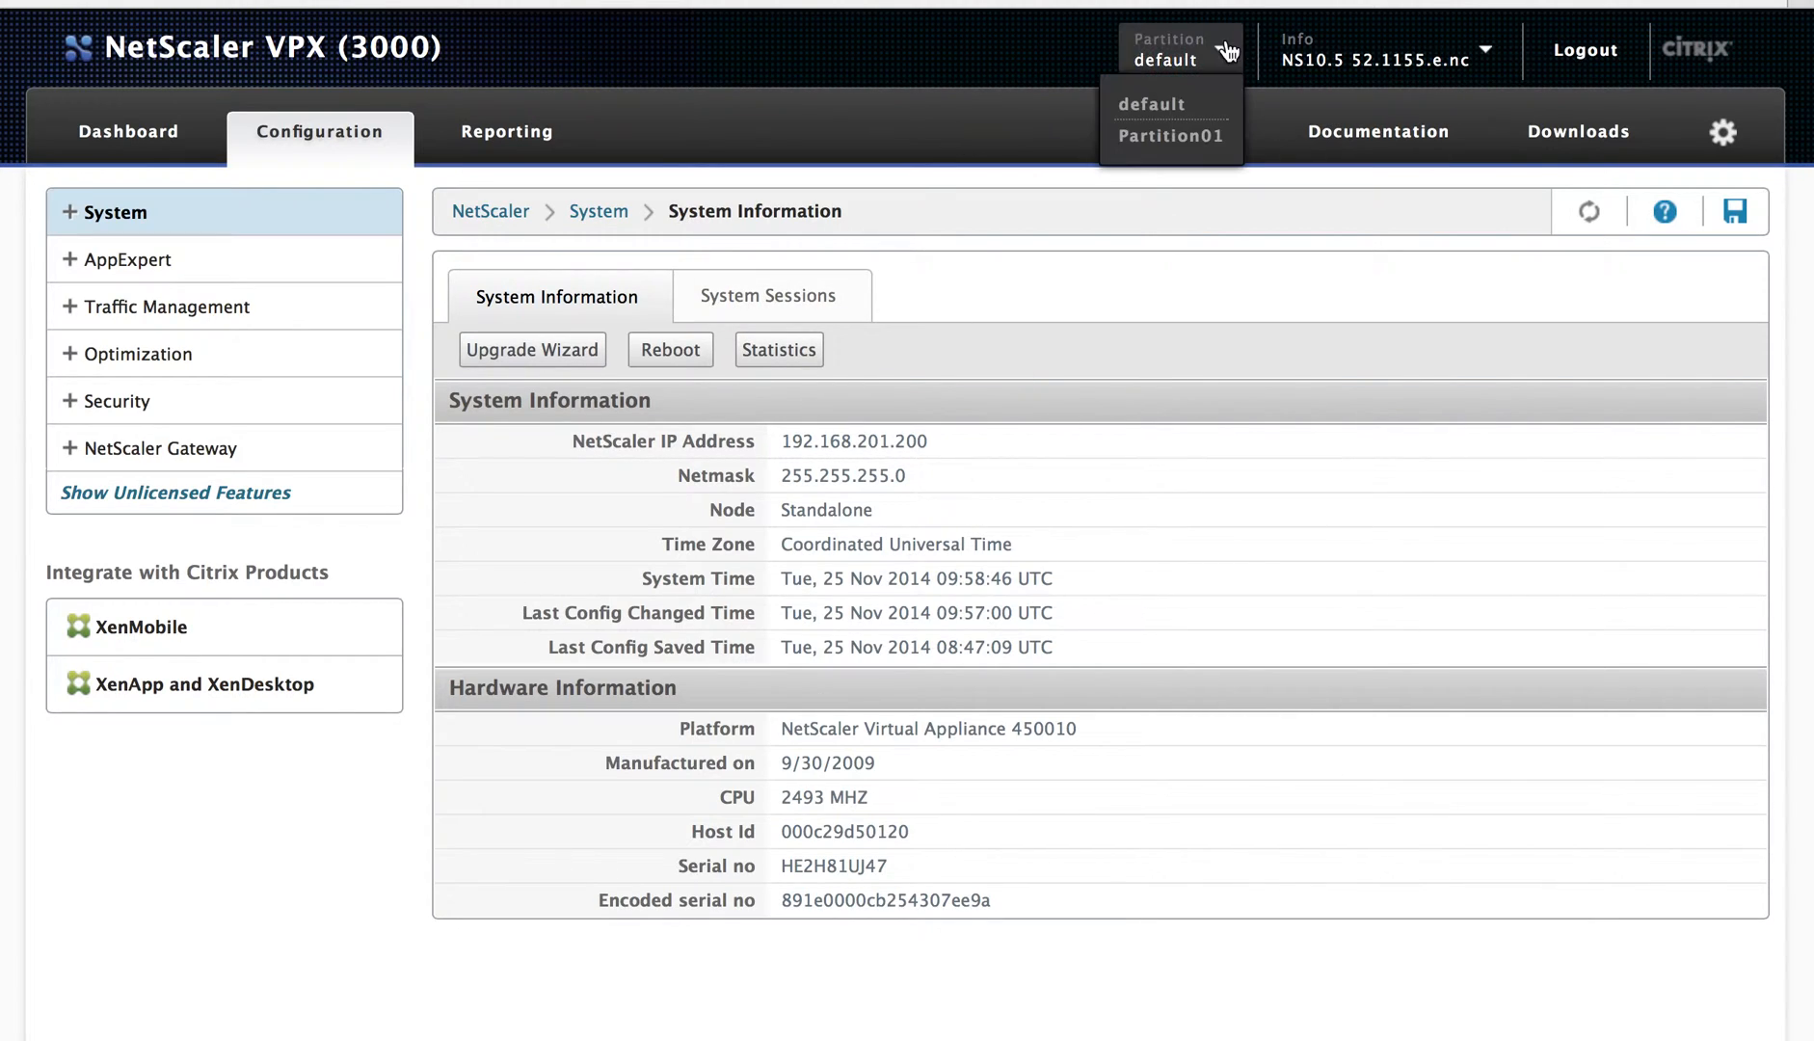
{"action": "left_click", "coordinate": [1176, 135]}
{"action": "left_click", "coordinate": [861, 629]}
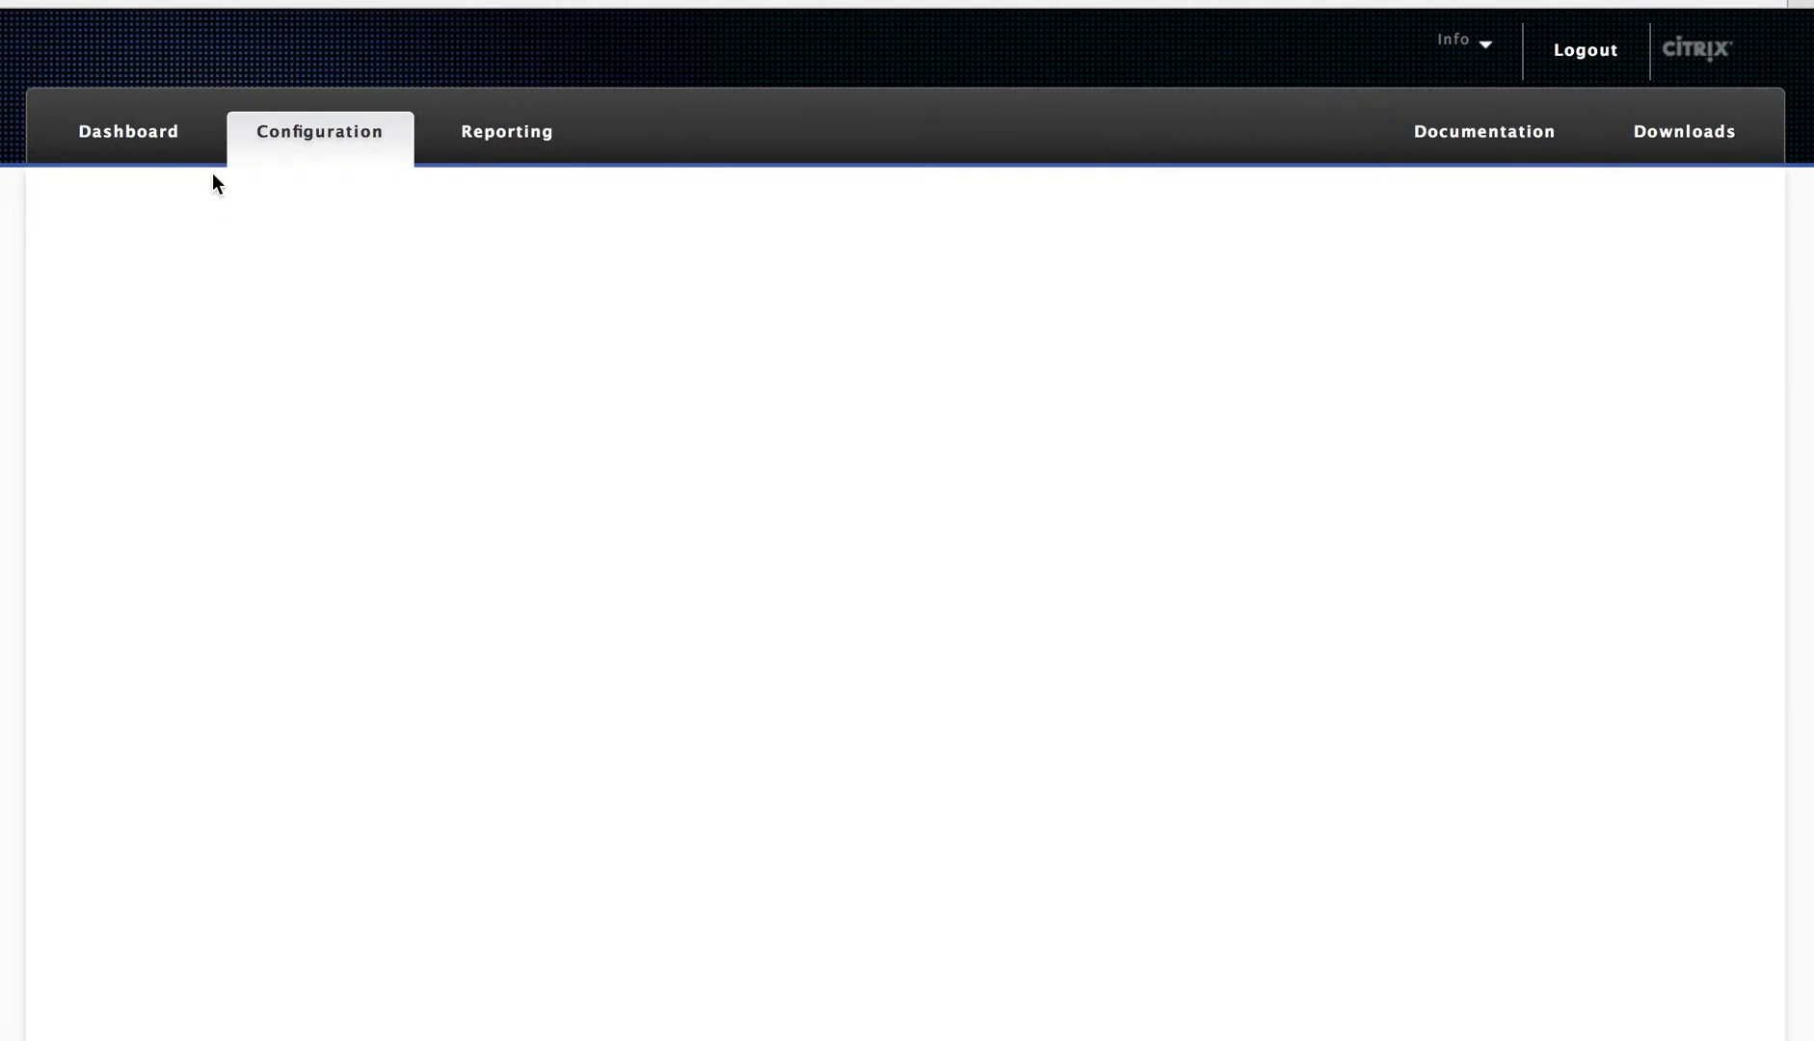
{"action": "left_click", "coordinate": [69, 309]}
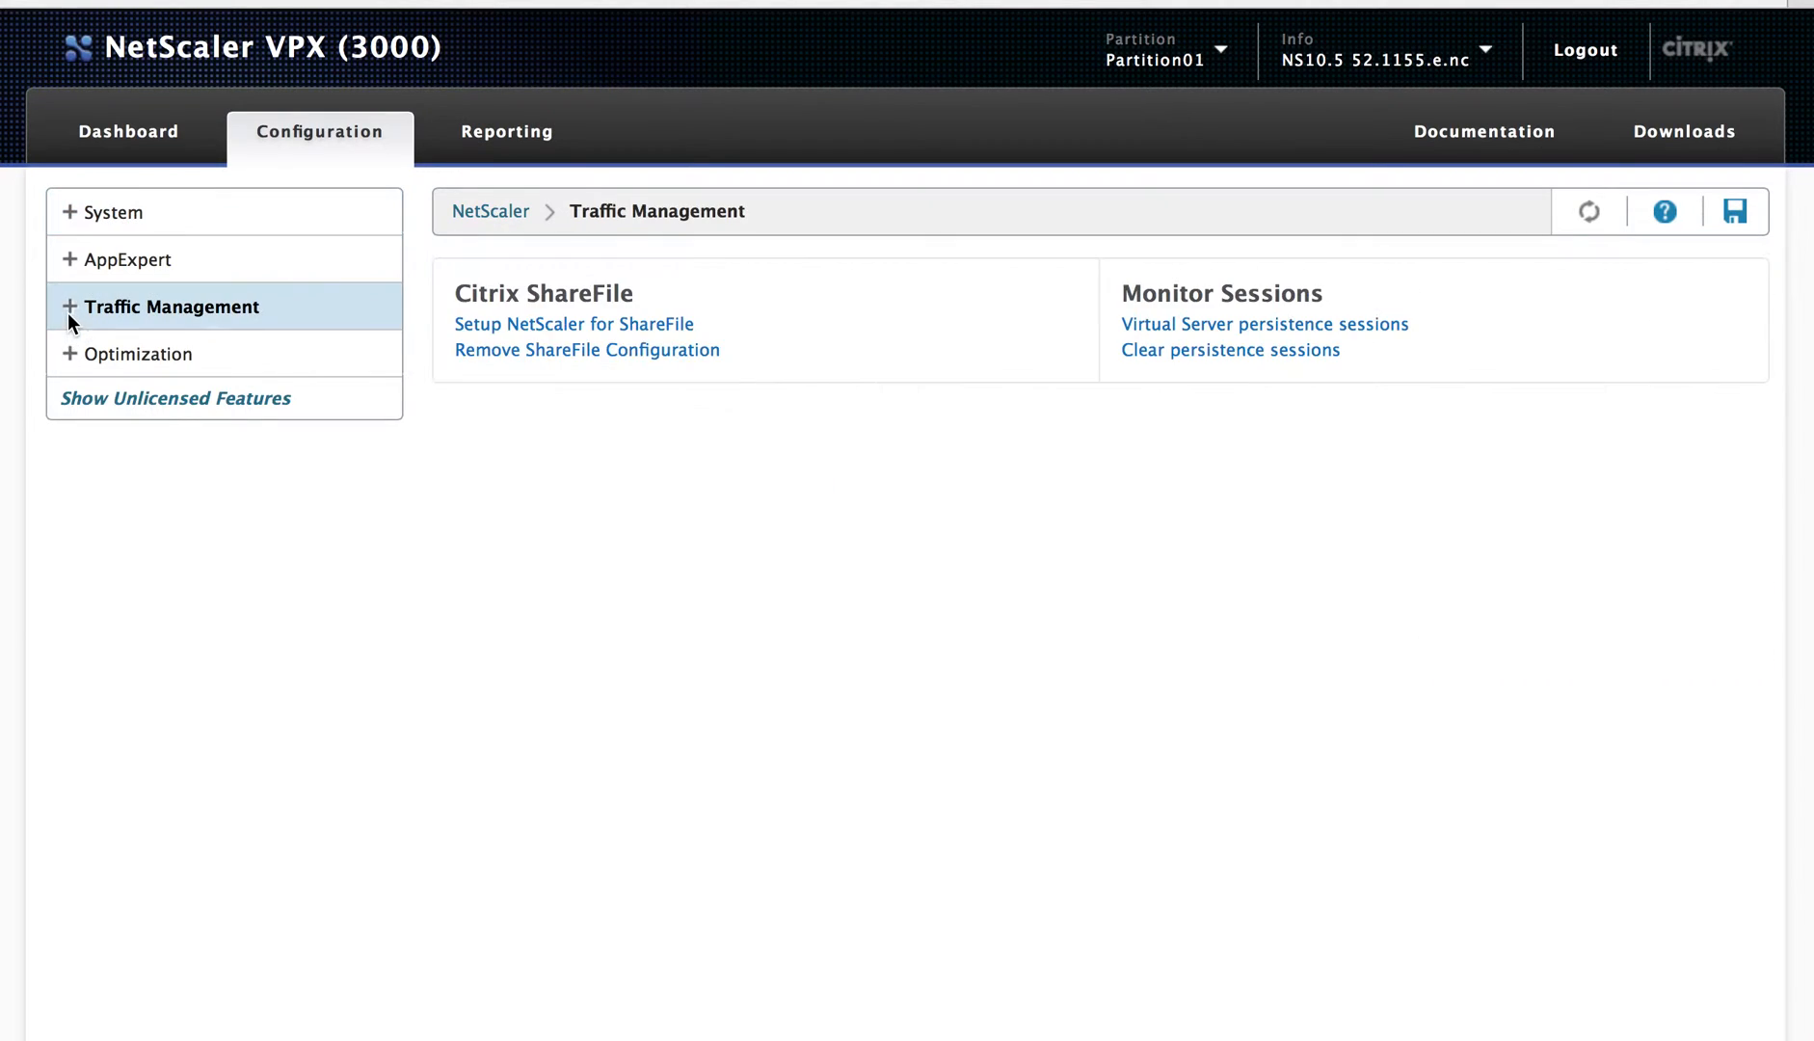
{"action": "left_click", "coordinate": [68, 312]}
{"action": "left_click", "coordinate": [109, 224]}
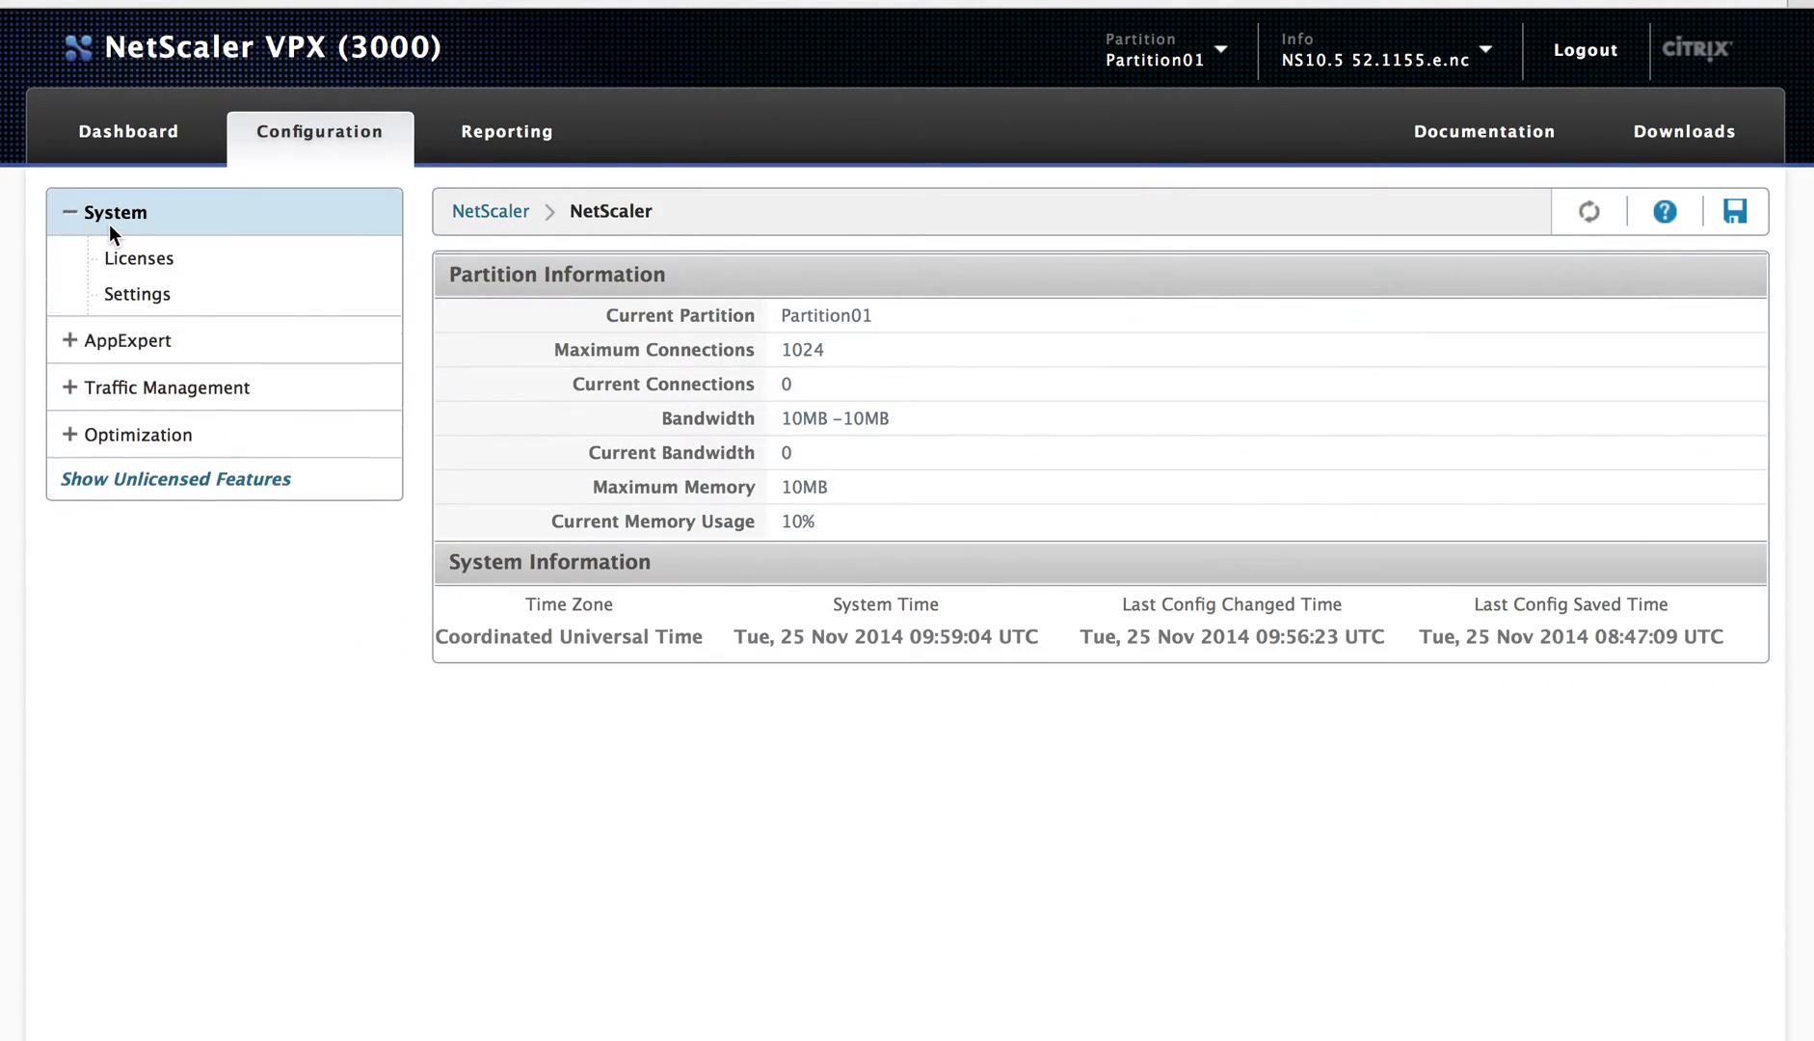
{"action": "left_click_drag", "start_coordinate": [848, 521], "coordinate": [774, 490]}
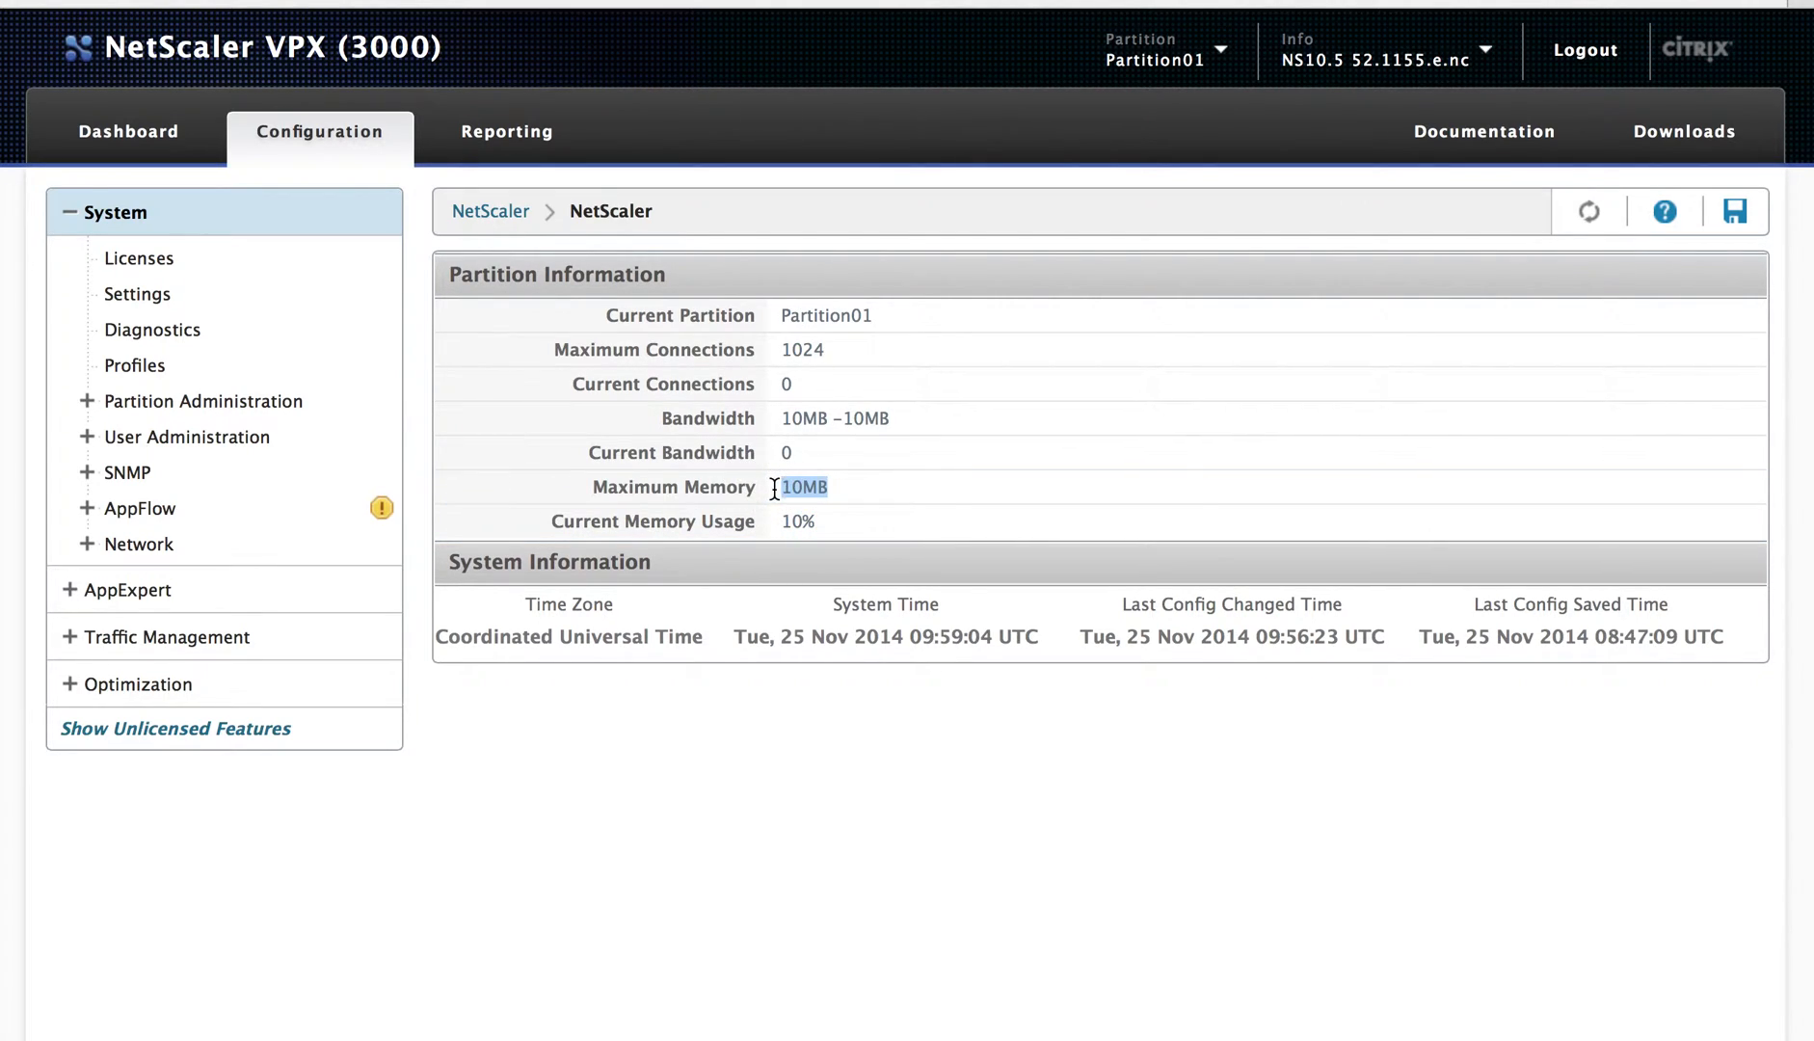
{"action": "left_click", "coordinate": [127, 132]}
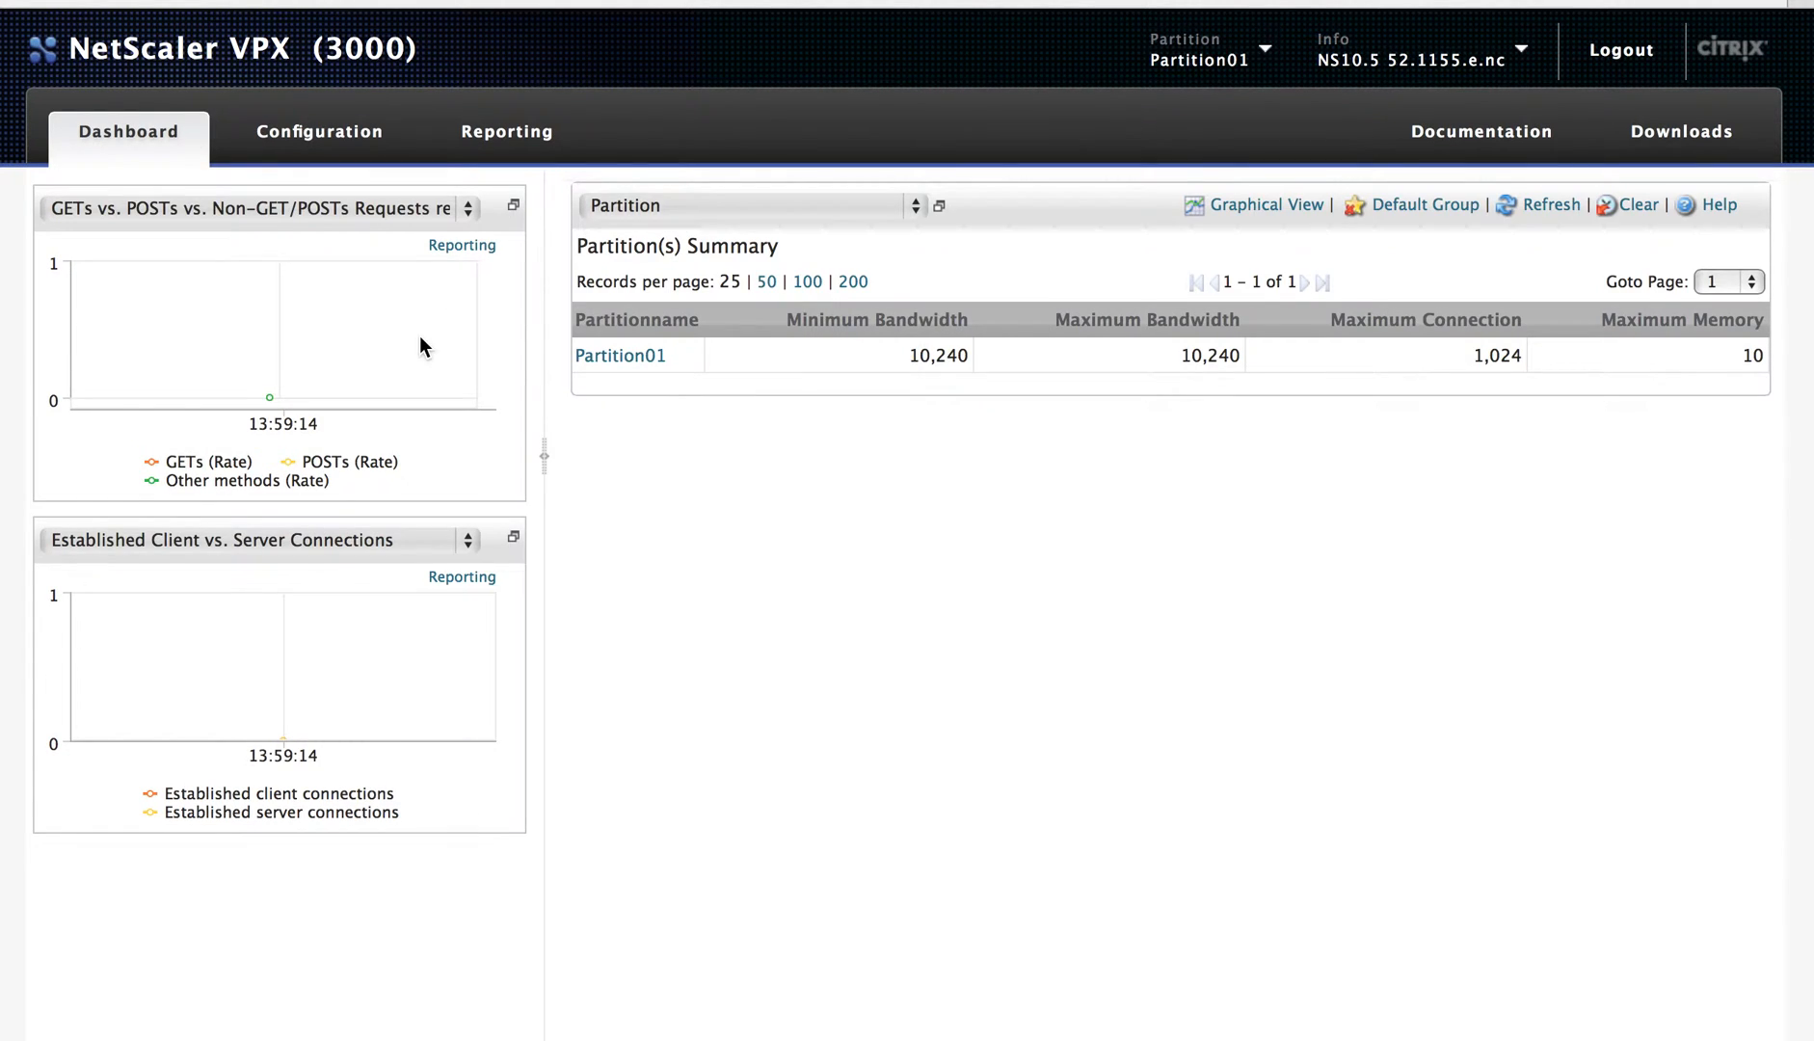
{"action": "left_click", "coordinate": [651, 206]}
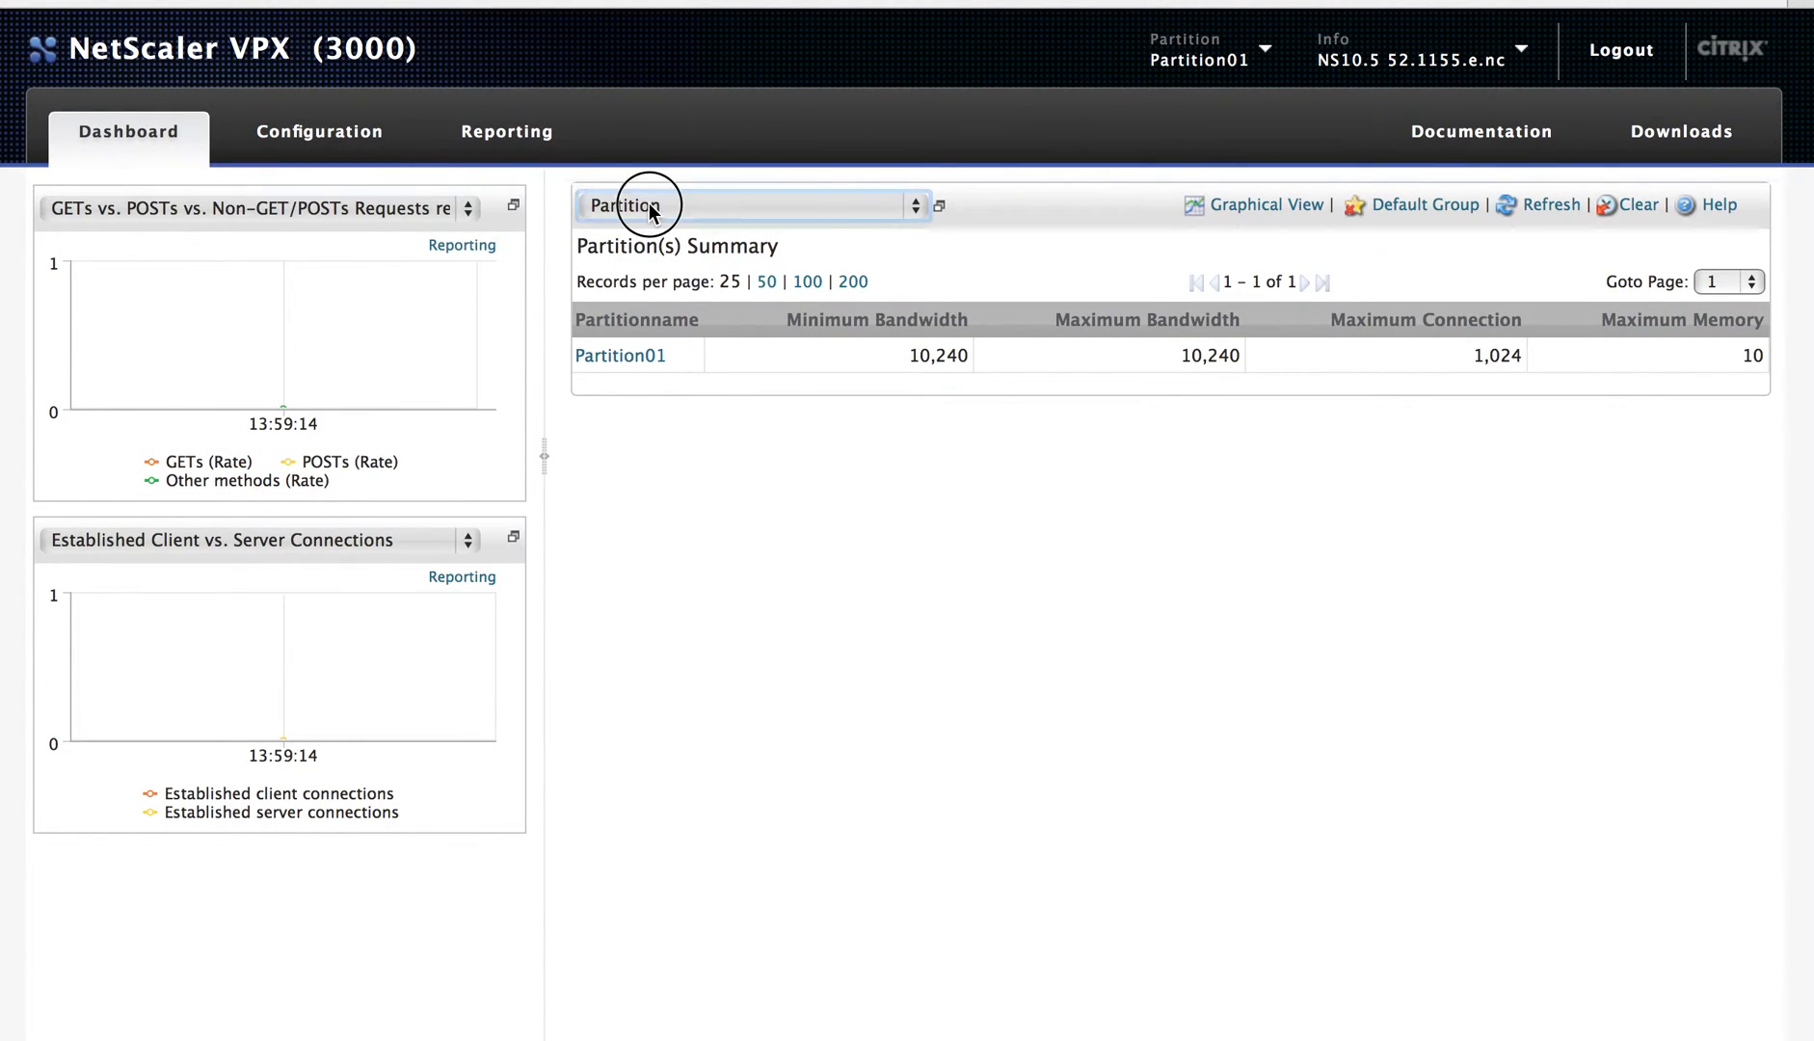
{"action": "left_click", "coordinate": [1335, 514]}
{"action": "left_click", "coordinate": [295, 132]}
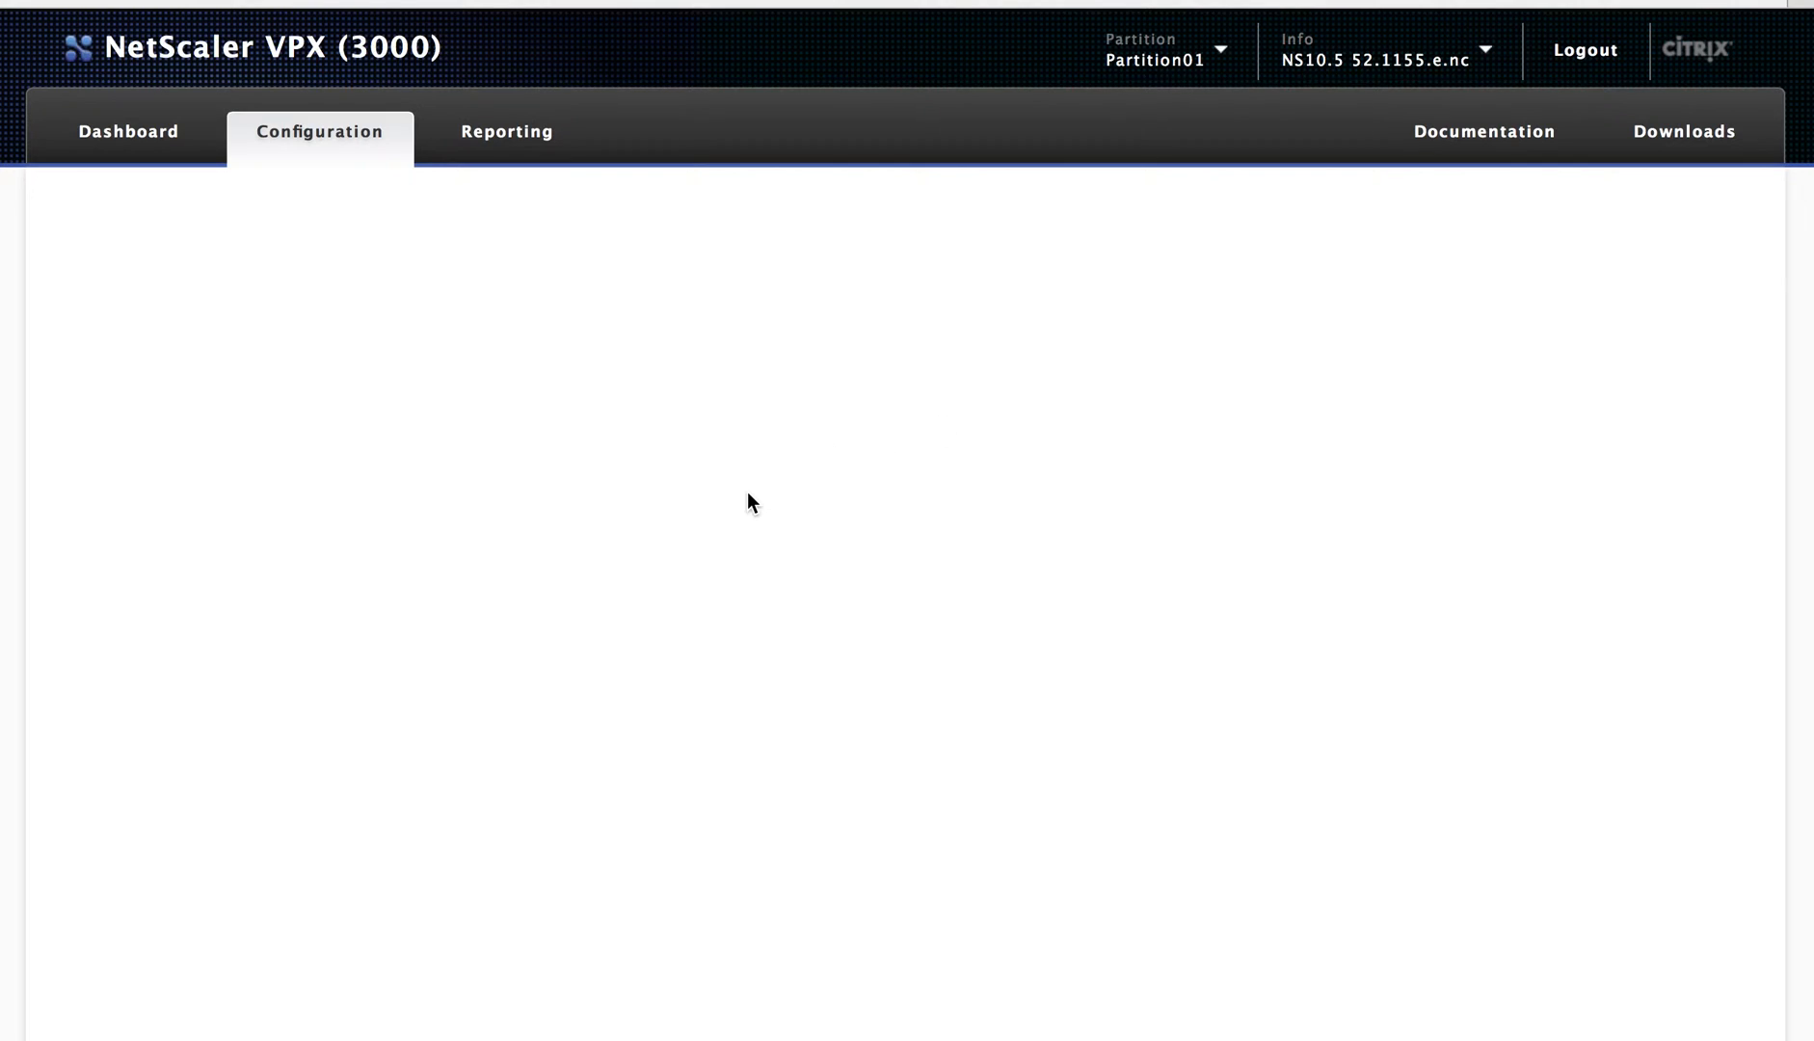
{"action": "left_click_drag", "start_coordinate": [800, 521], "coordinate": [792, 452]}
{"action": "left_click", "coordinate": [827, 507]}
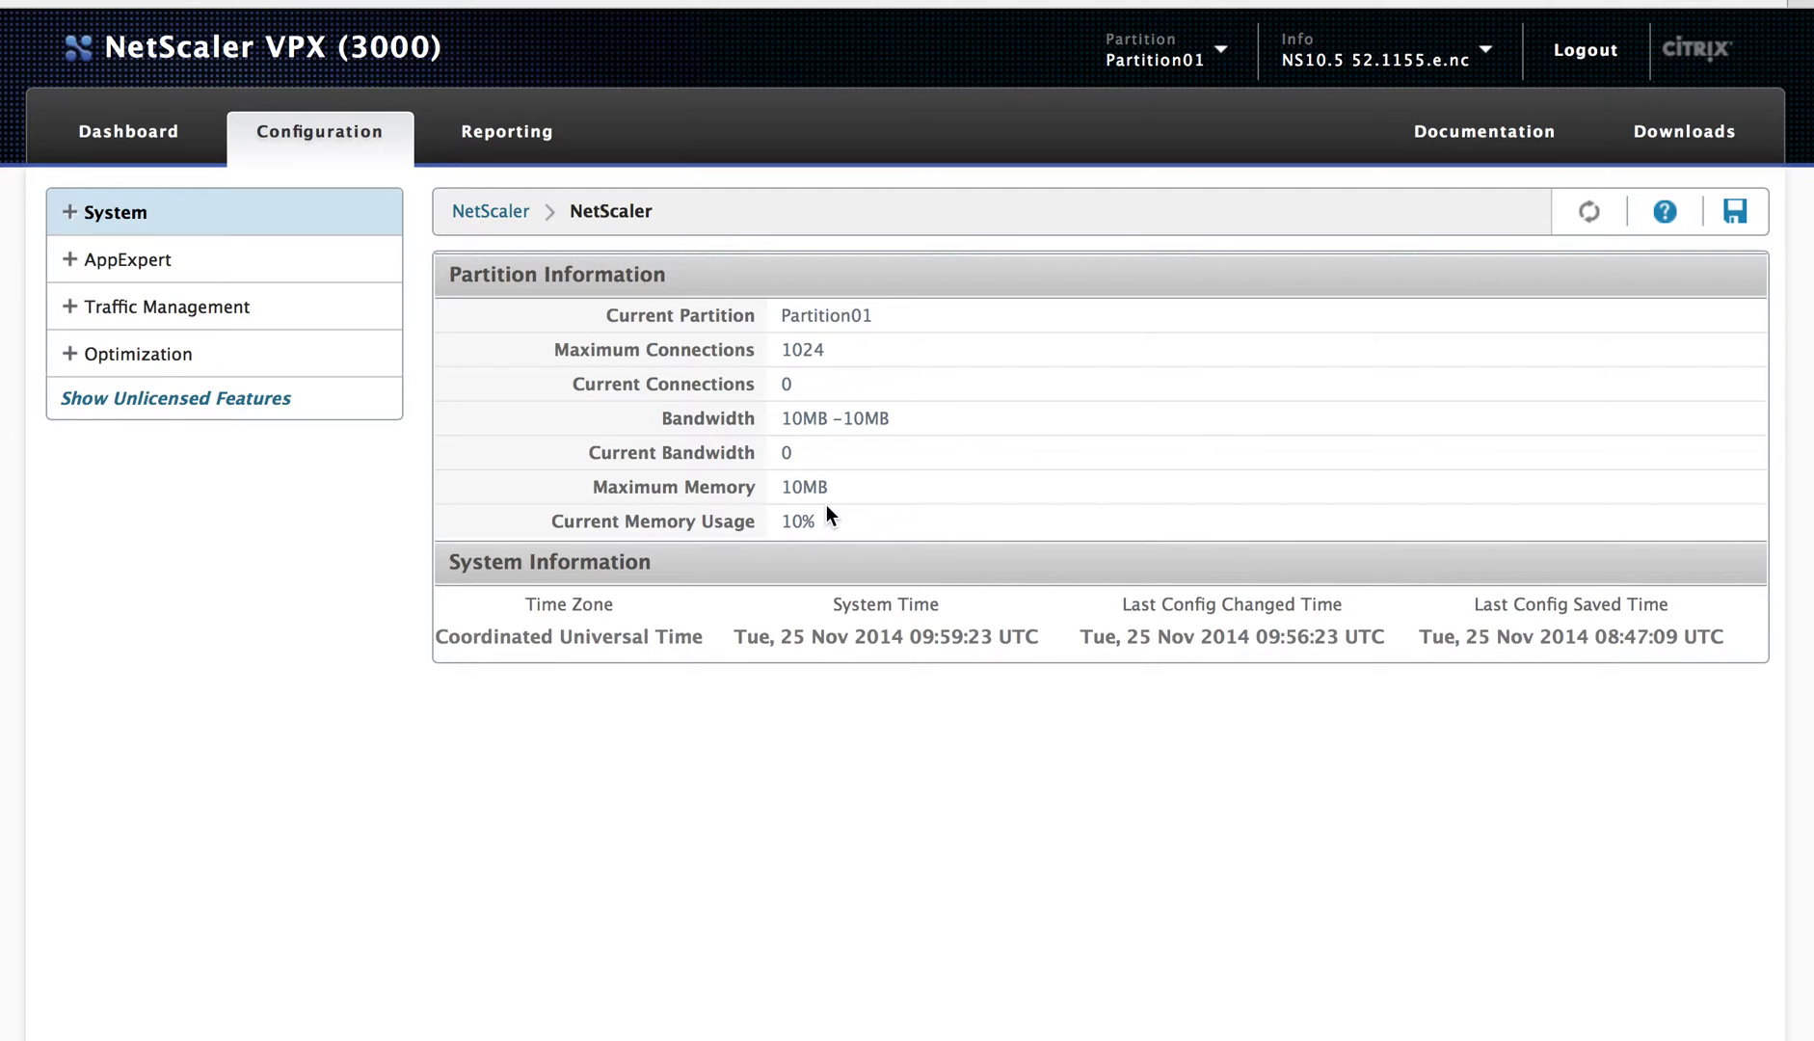
{"action": "left_click_drag", "start_coordinate": [834, 490], "coordinate": [788, 492]}
{"action": "left_click", "coordinate": [784, 493]}
{"action": "left_click", "coordinate": [827, 492]}
{"action": "left_click_drag", "start_coordinate": [838, 494], "coordinate": [634, 328]}
{"action": "left_click", "coordinate": [733, 478]}
{"action": "left_click_drag", "start_coordinate": [836, 516], "coordinate": [626, 320]}
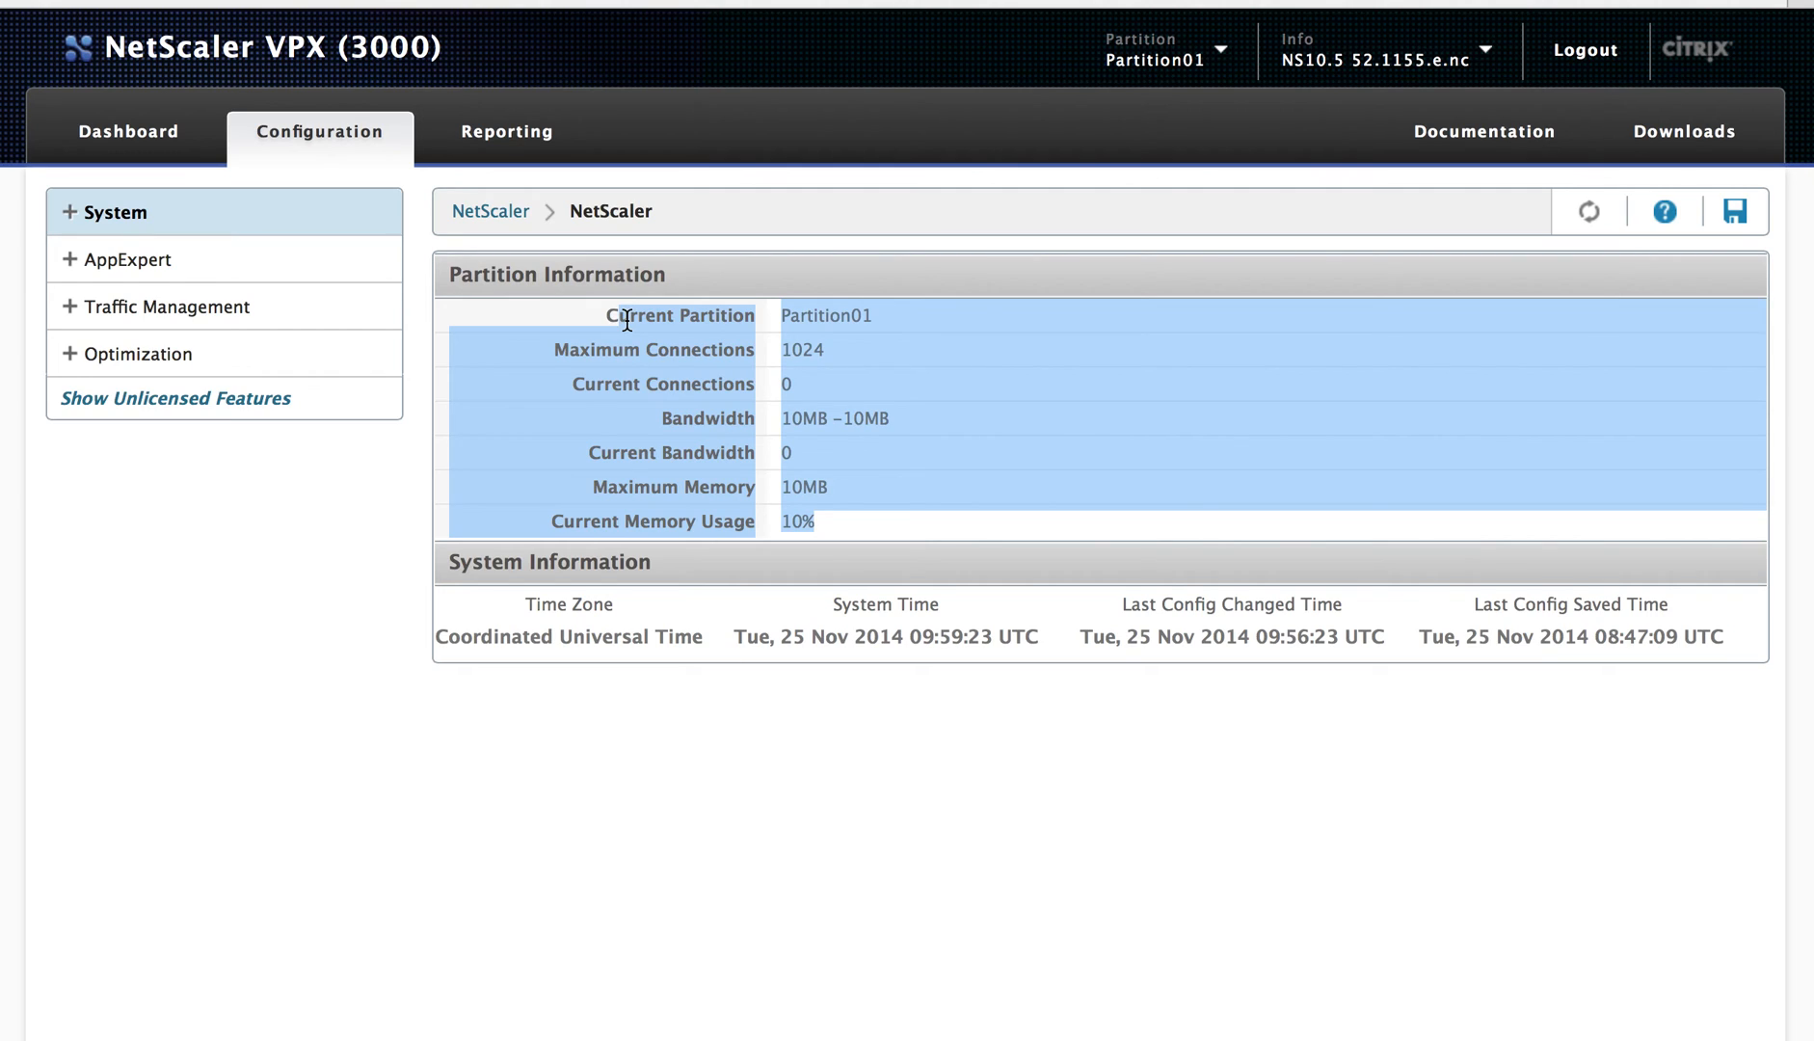
{"action": "left_click", "coordinate": [608, 318]}
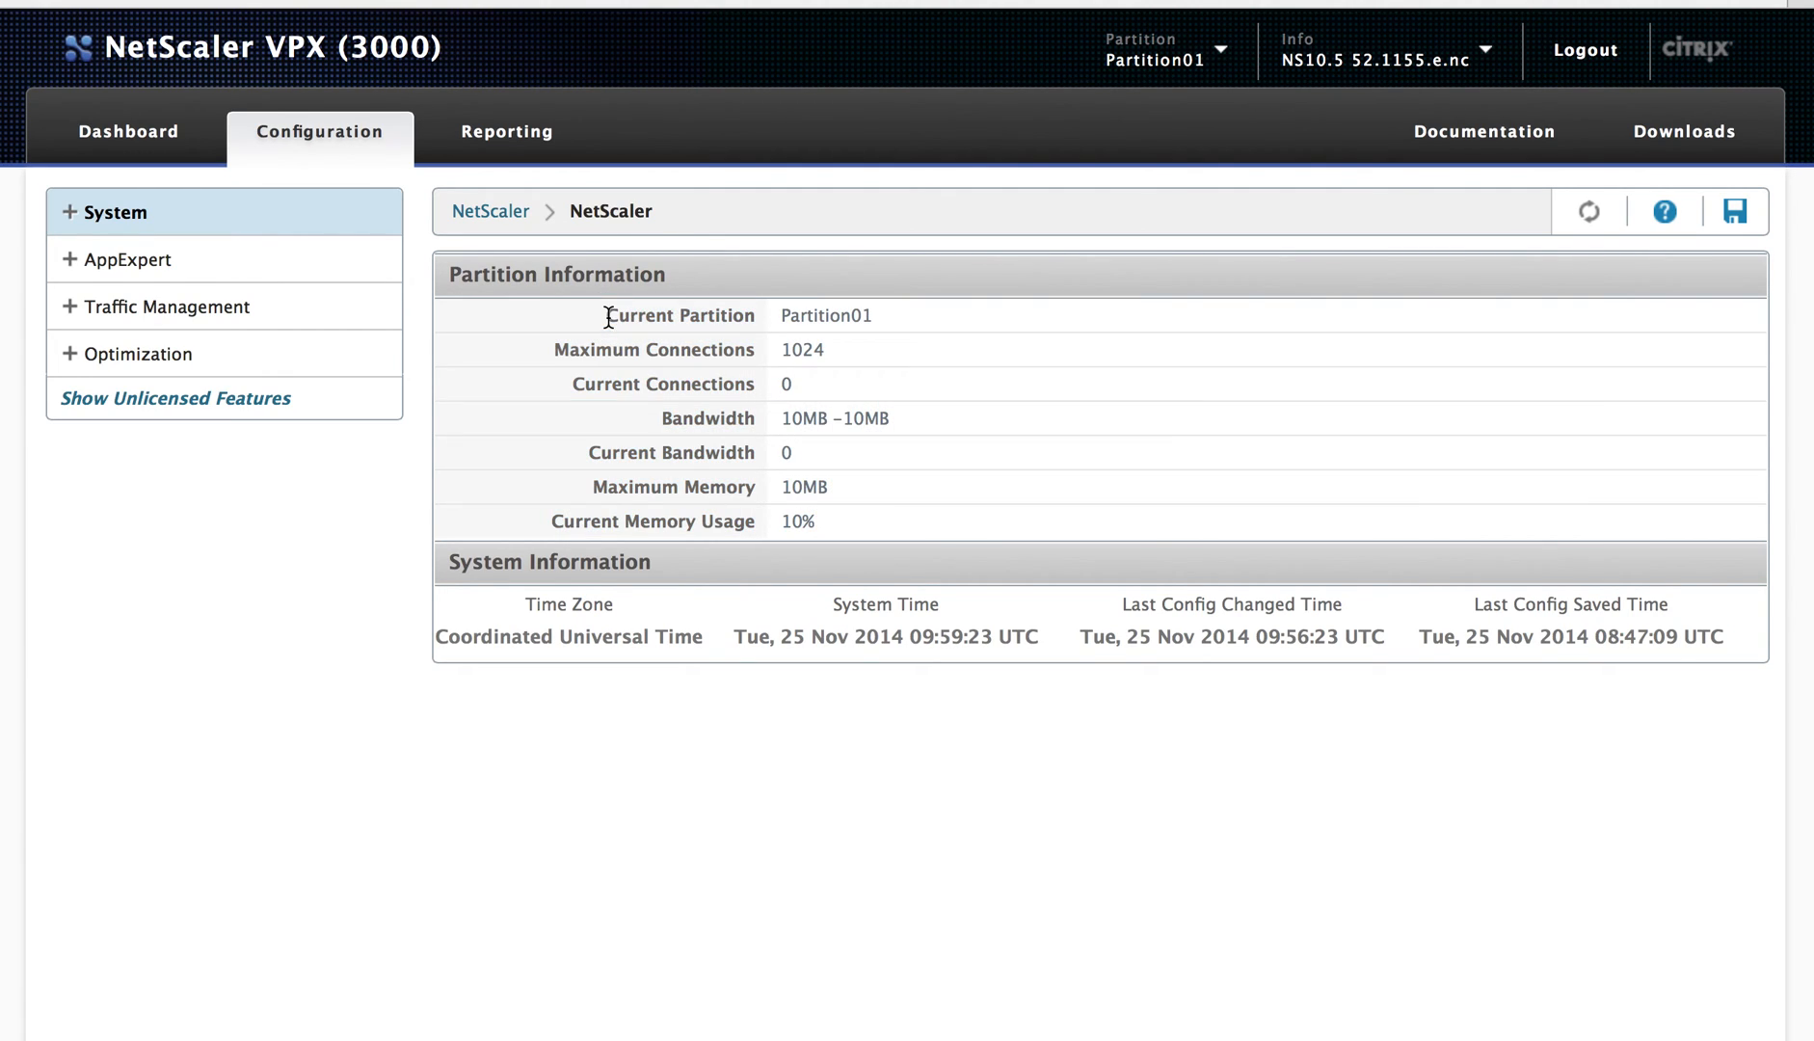
{"action": "left_click_drag", "start_coordinate": [557, 313], "coordinate": [878, 533]}
{"action": "left_click", "coordinate": [879, 533]}
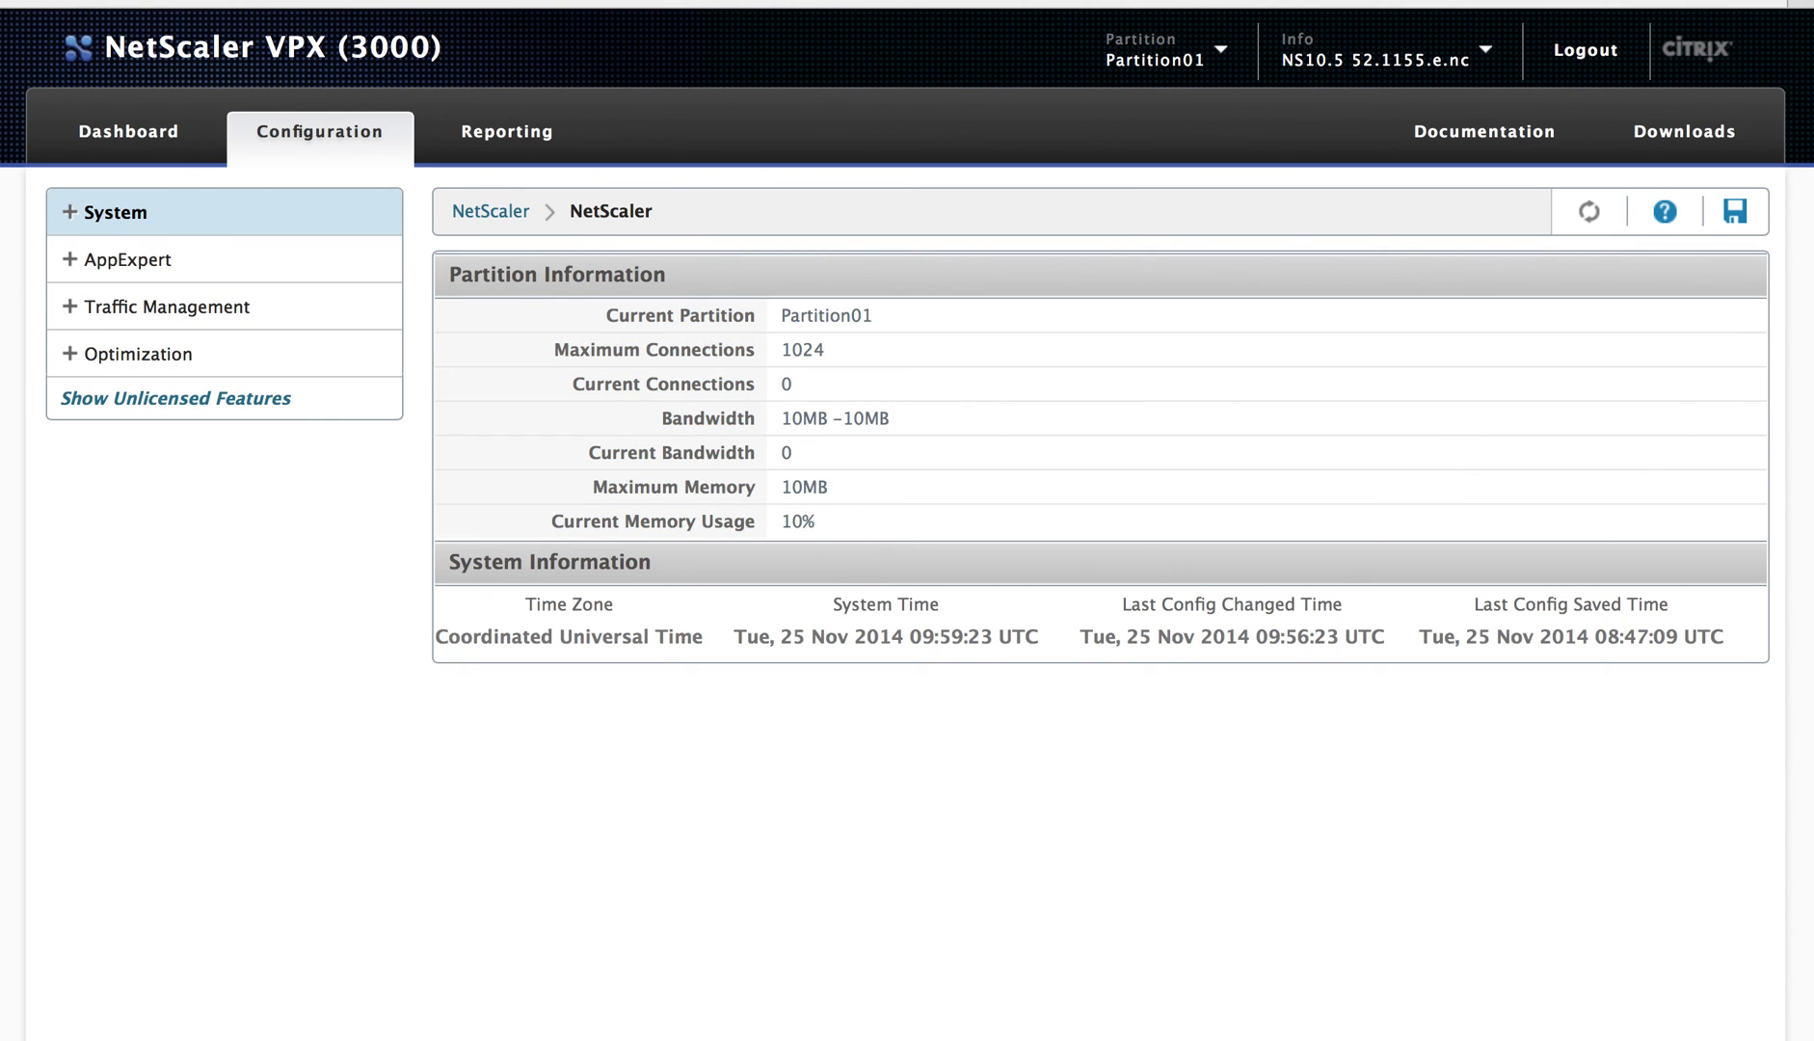